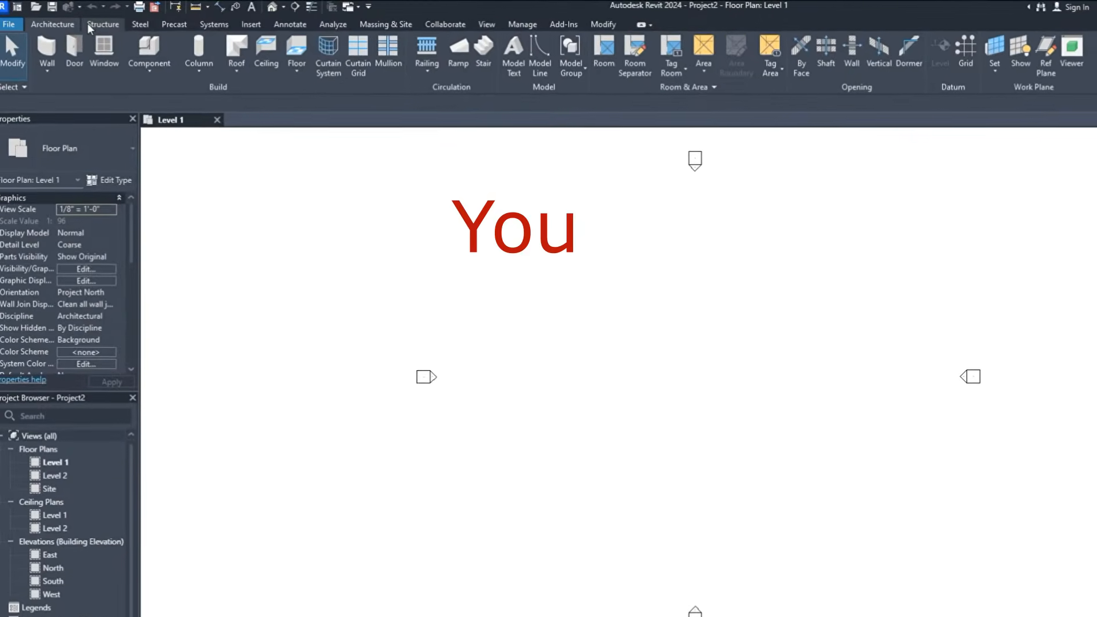
- Create a toposolid on Level 1 from a closed five-line sketched boundary, about 133' 6" along the south edge with a slightly angled north side
click(87, 24)
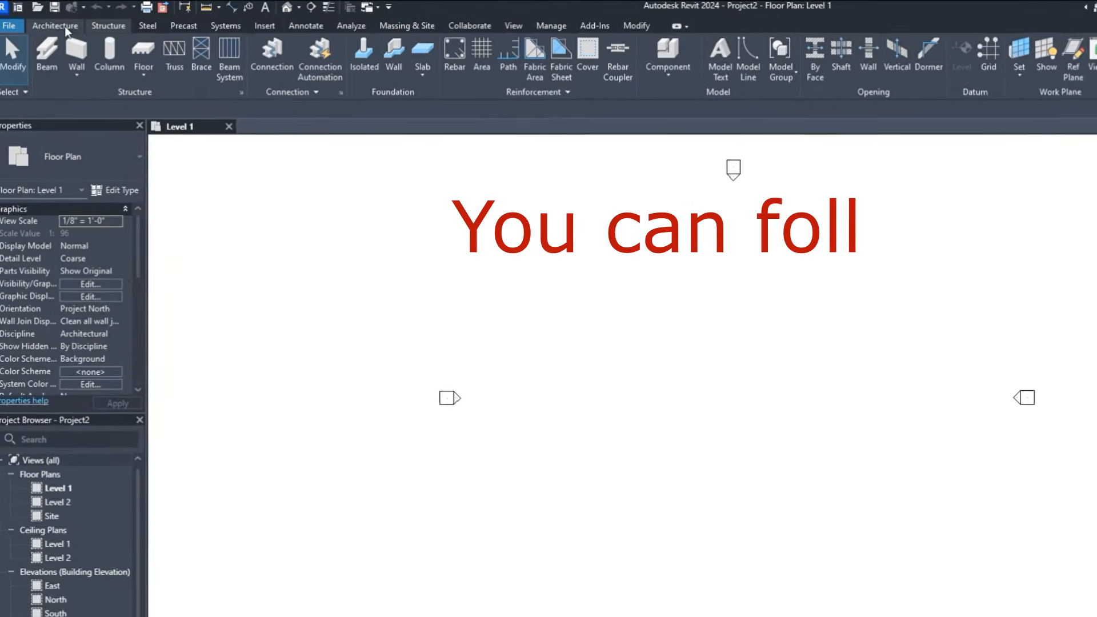
click(374, 26)
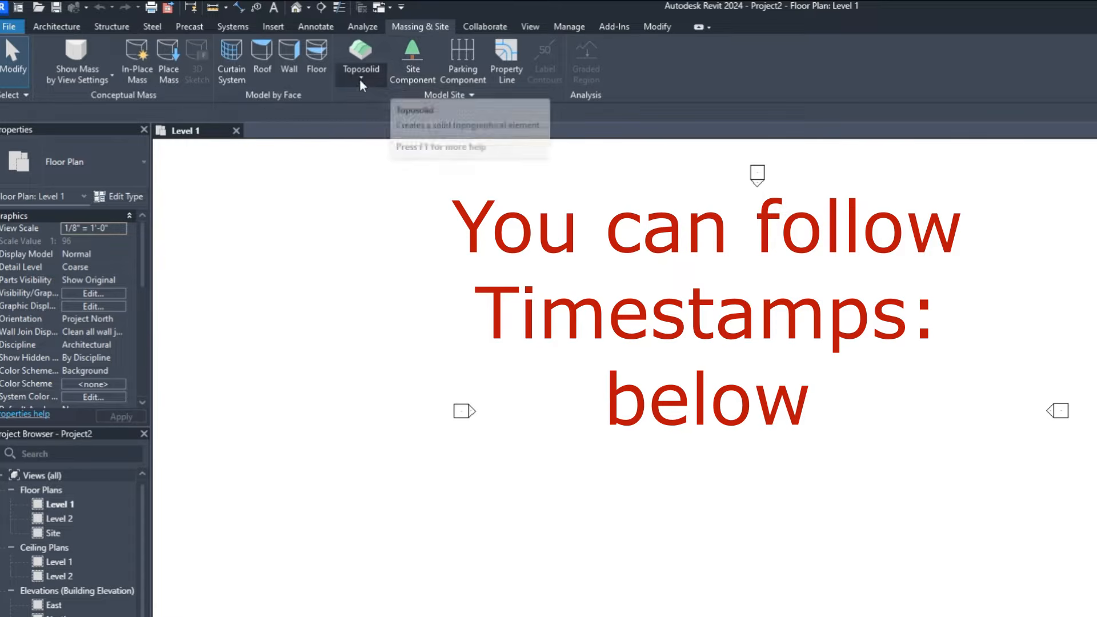
click(361, 81)
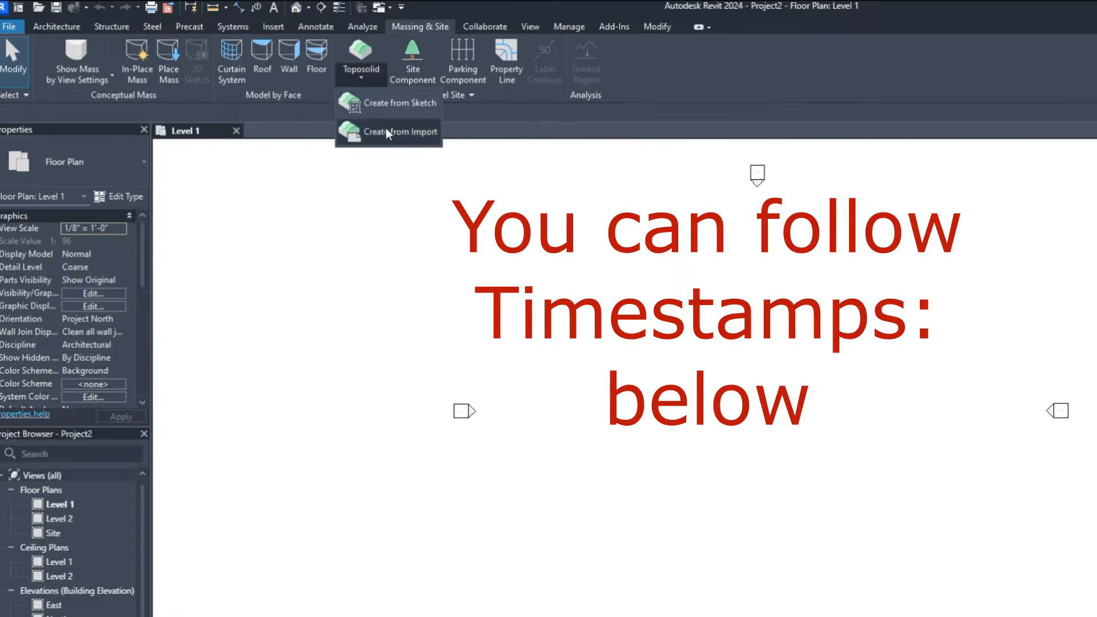
click(394, 106)
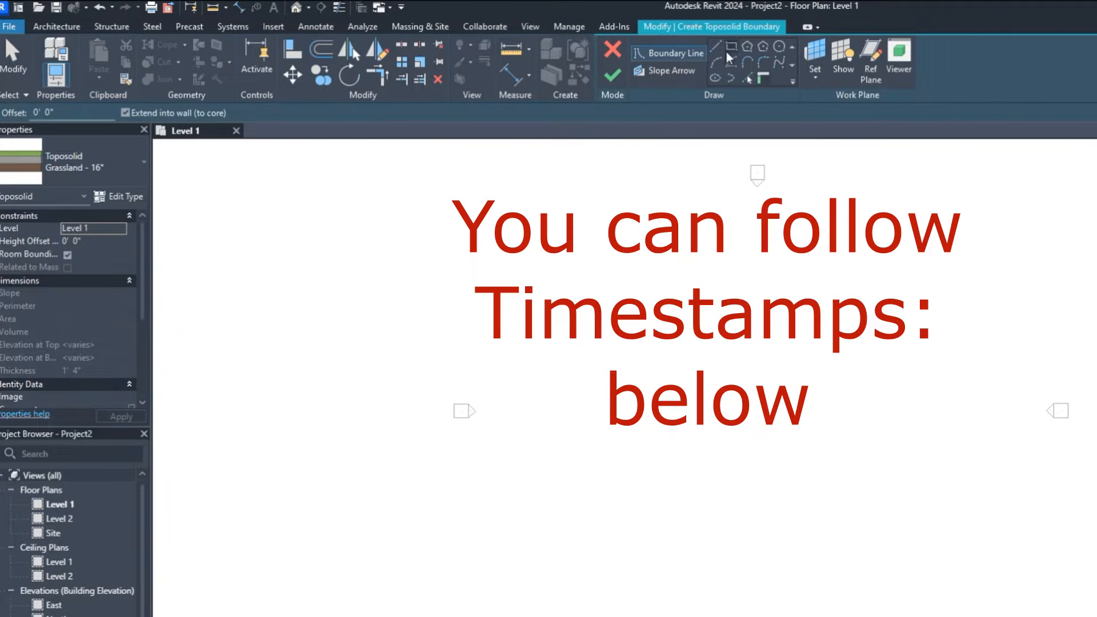
click(715, 46)
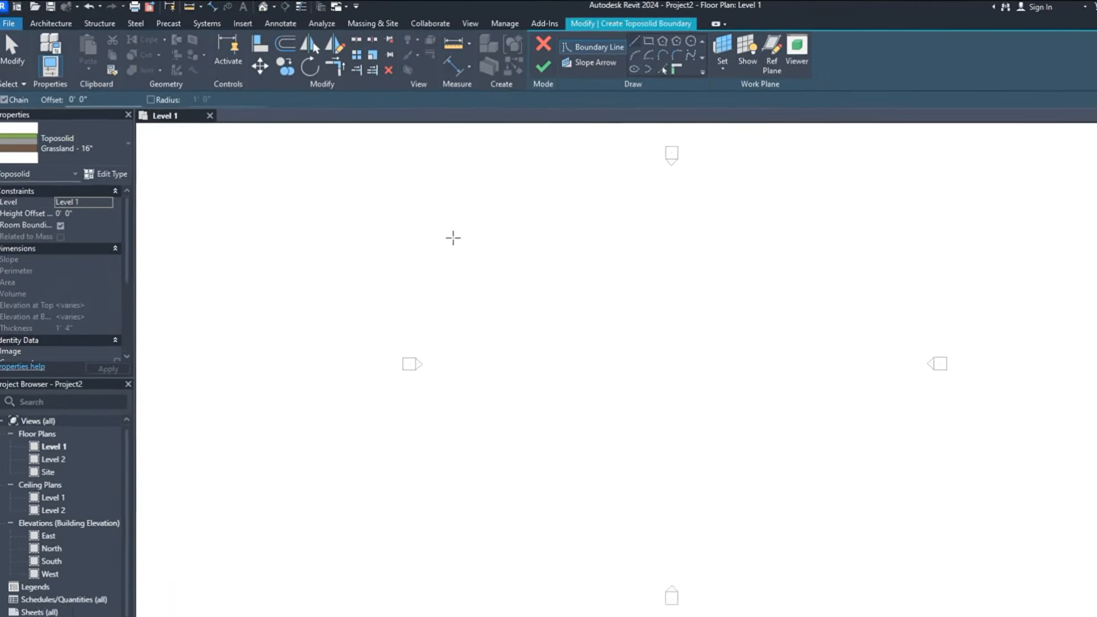
click(453, 238)
click(668, 218)
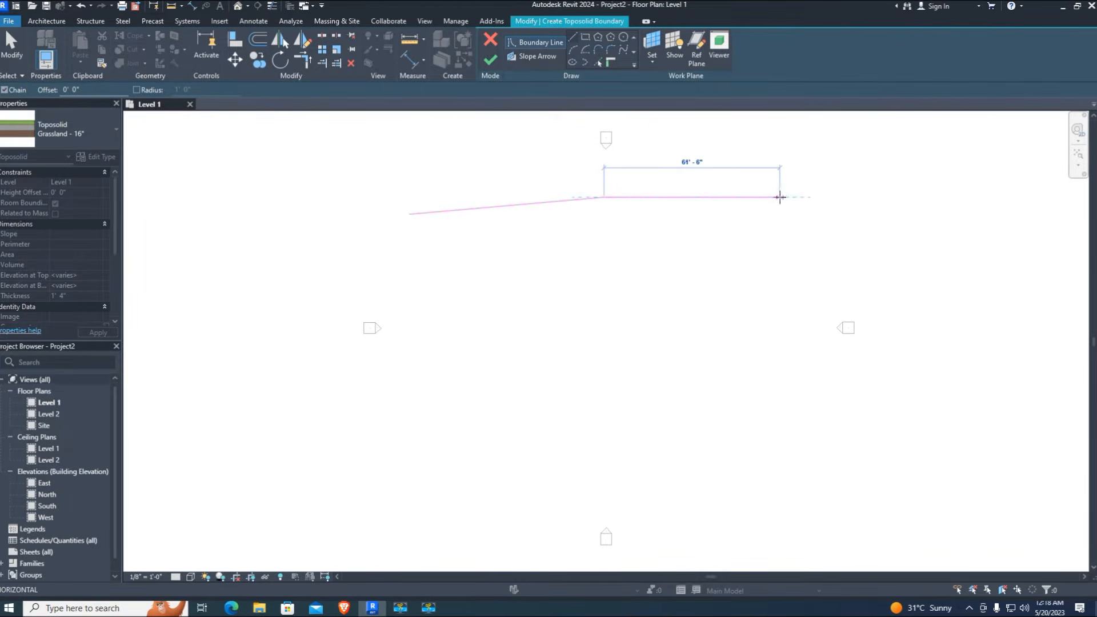
click(780, 197)
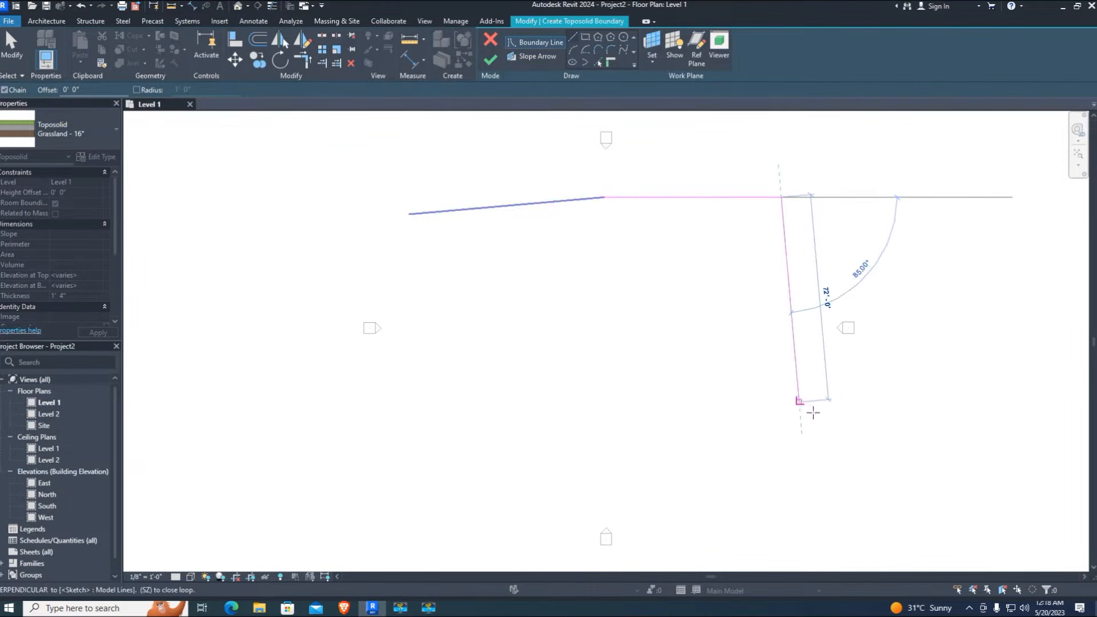
click(804, 470)
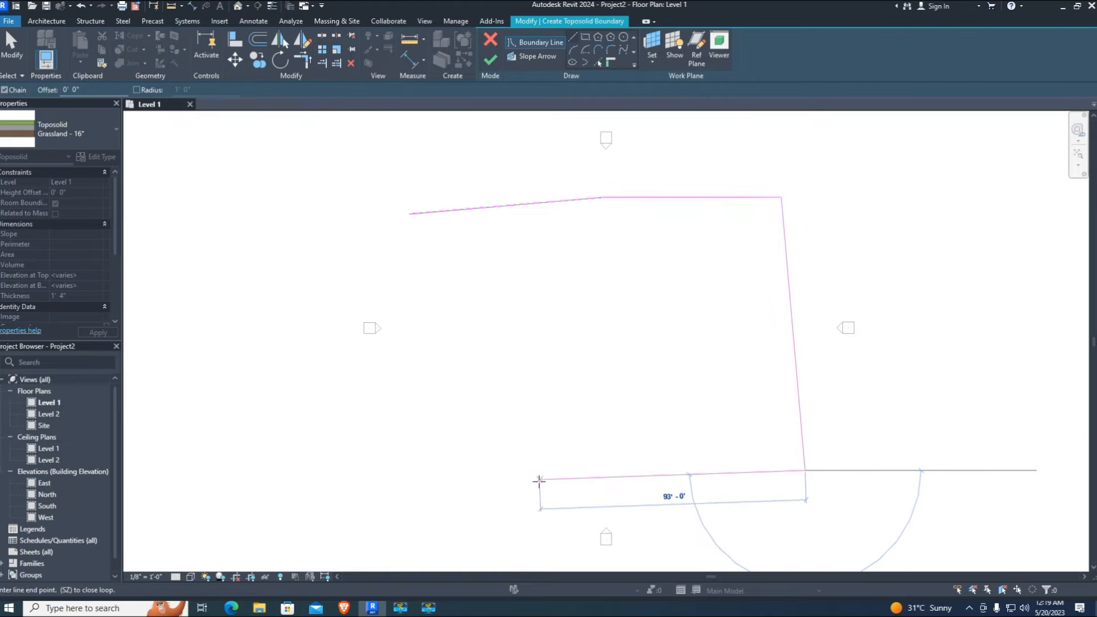
click(421, 484)
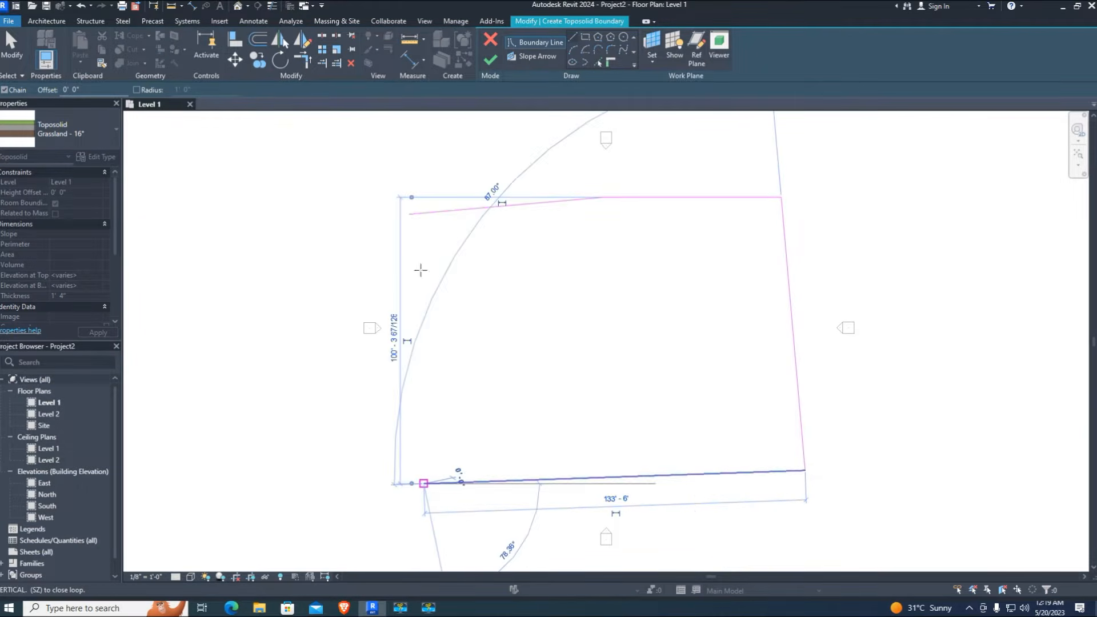
click(409, 214)
click(490, 59)
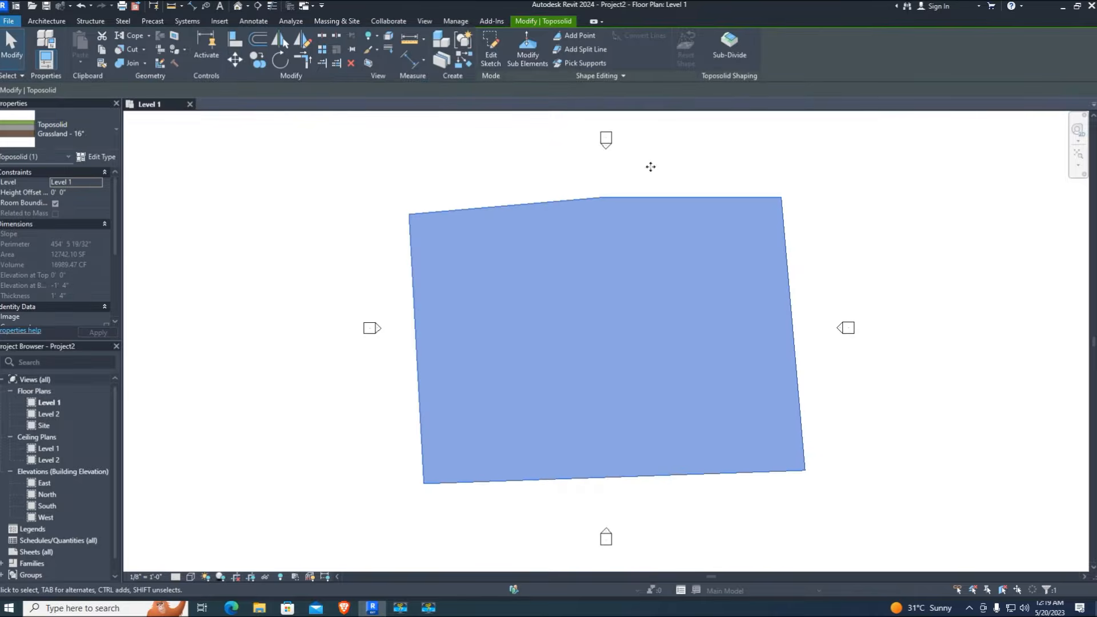
- Show the toposolid in the default 3D view with a shaded visual style
click(237, 6)
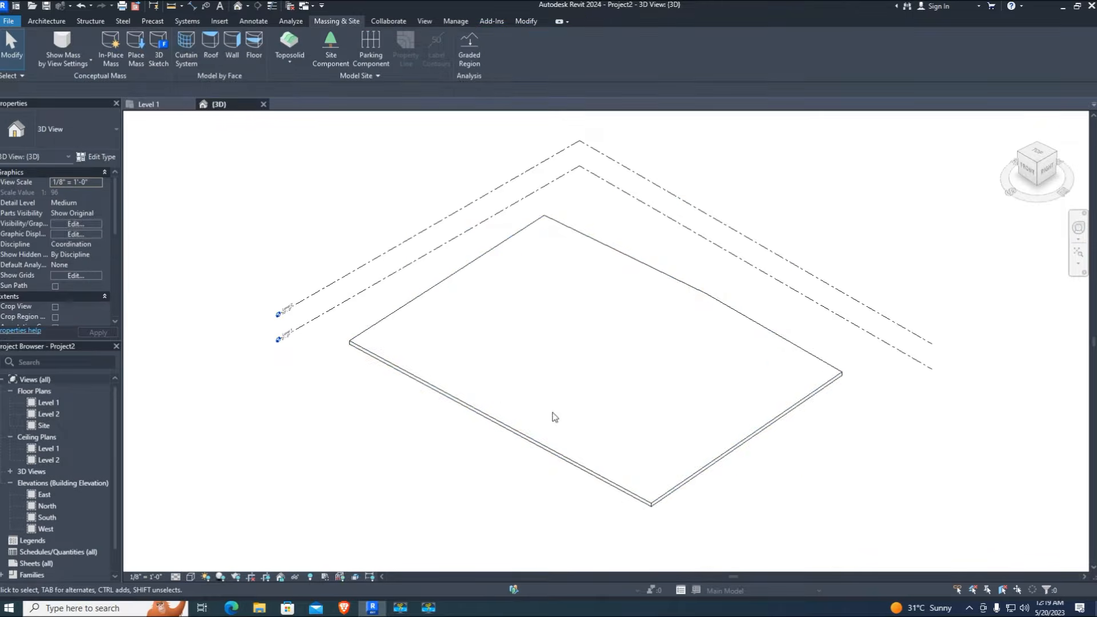
click(551, 451)
click(190, 576)
click(217, 531)
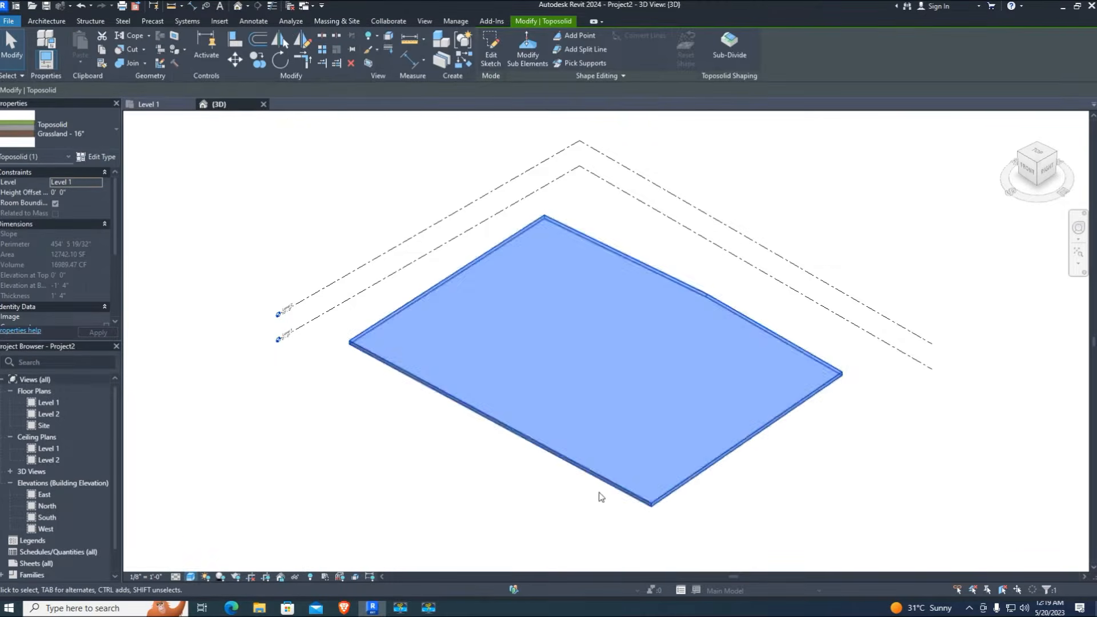
key(Escape)
- Edit the toposolid's boundary sketch in the Level 1 floor plan and start an arc boundary line
click(491, 421)
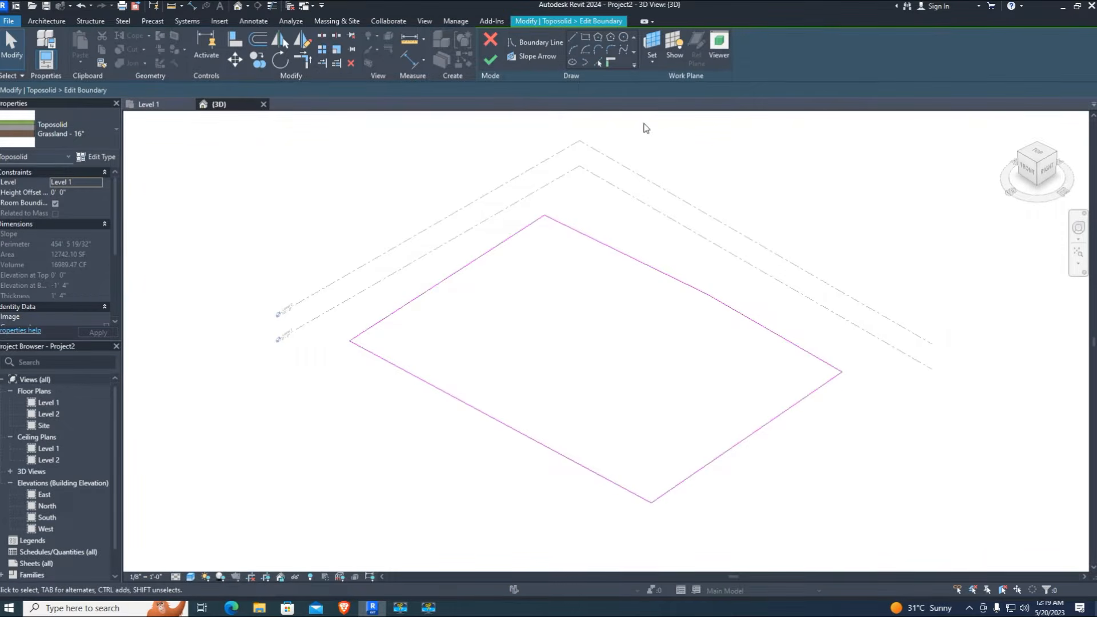
click(150, 105)
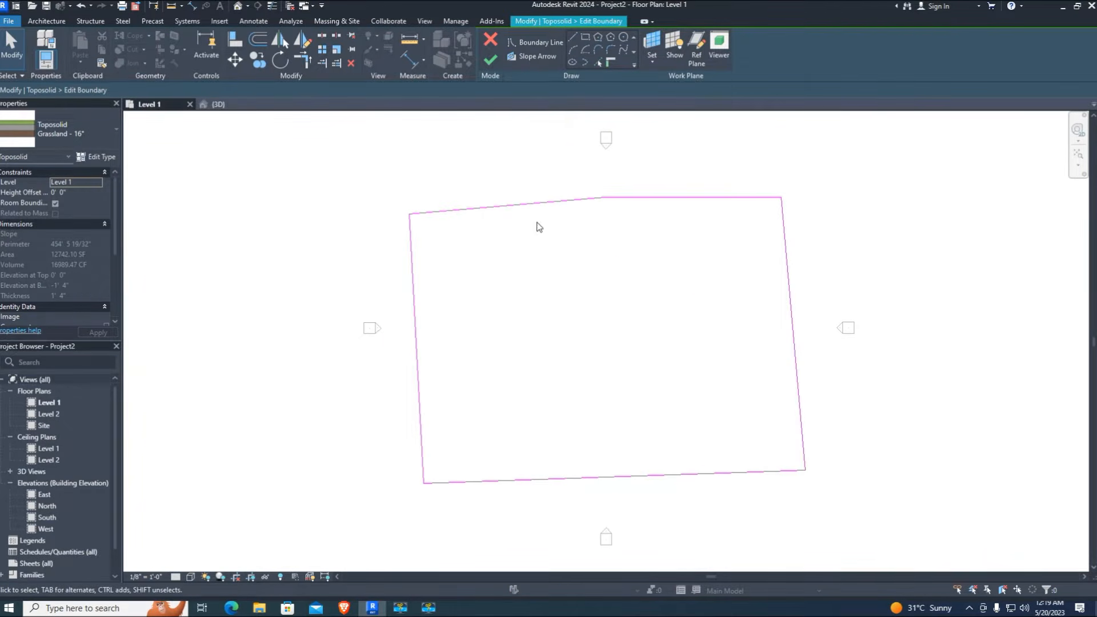
click(572, 50)
- Try to bow the boundary's west side outward with two chained arcs of about 71' and 68' 6" radius
click(409, 215)
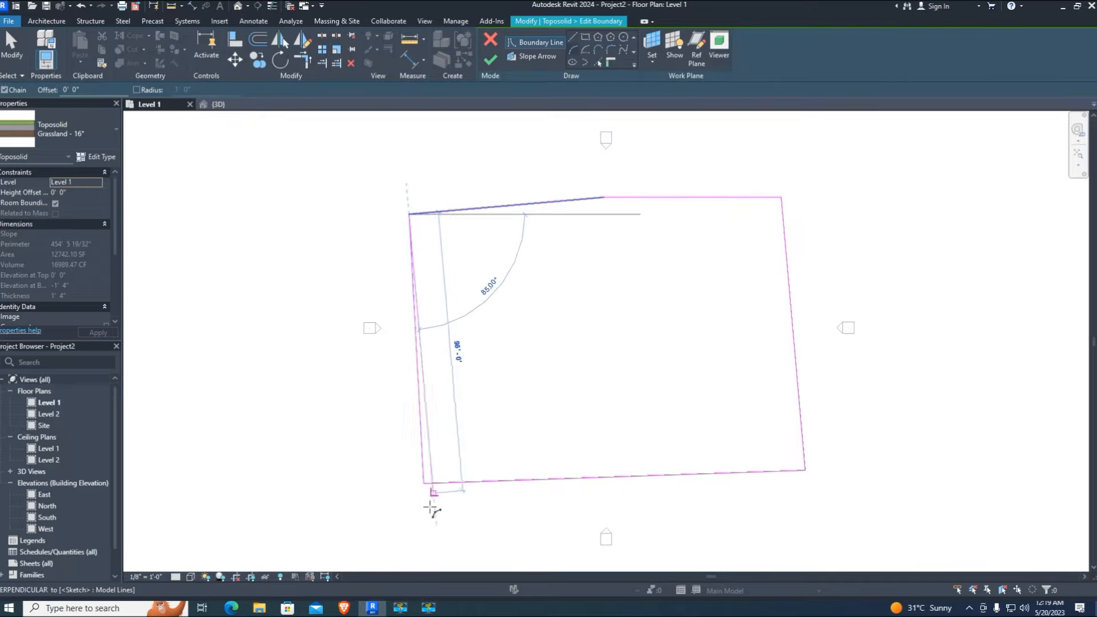
click(400, 355)
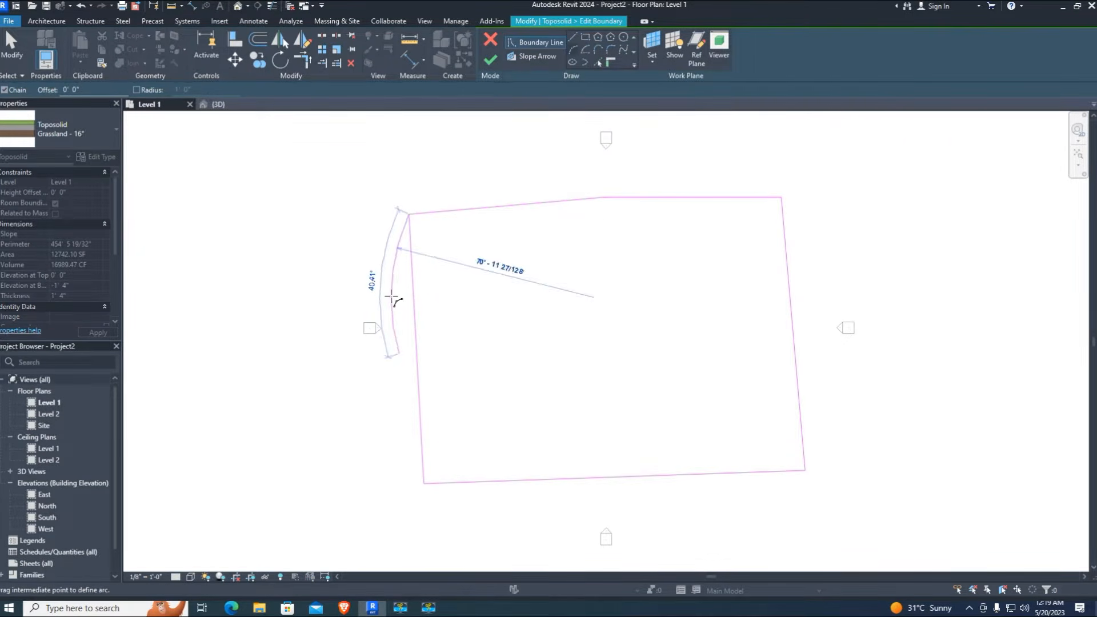
click(392, 283)
click(423, 484)
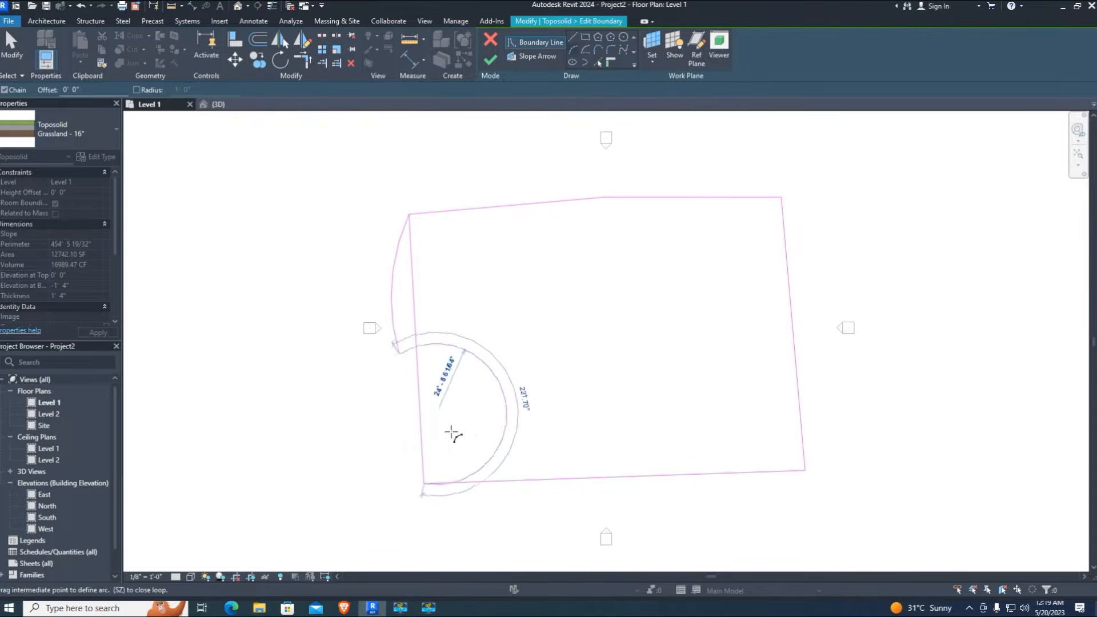
click(403, 439)
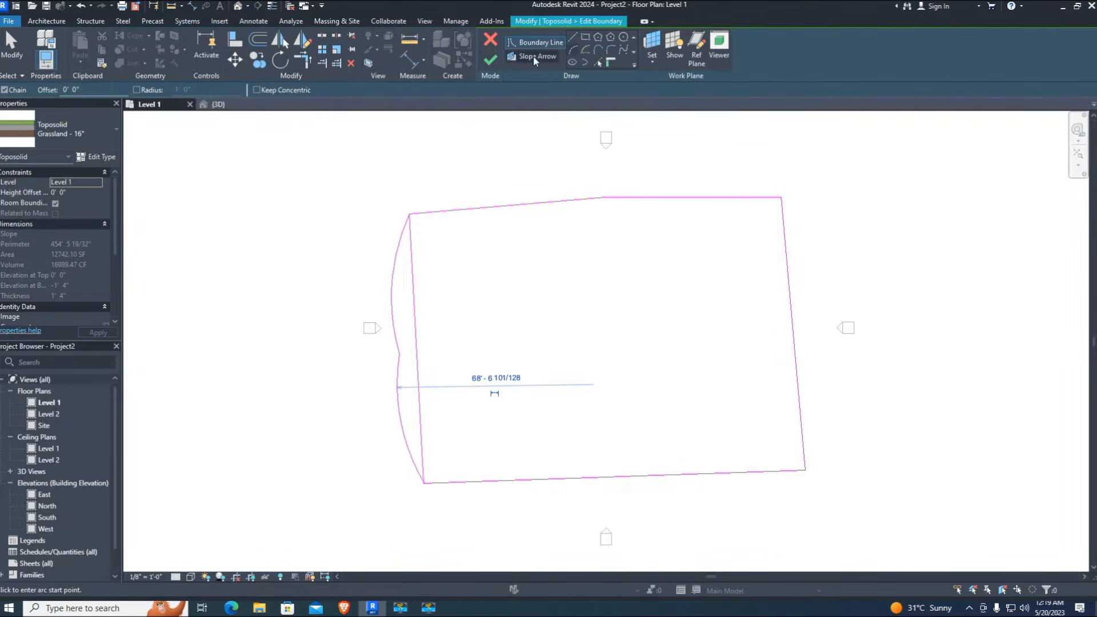
- Try to adjust the point where the two west arcs meet, and delete the lower arc
click(13, 51)
click(399, 363)
mouse_move(399, 355)
mouse_down()
mouse_move(385, 358)
mouse_move(399, 354)
mouse_up()
click(397, 345)
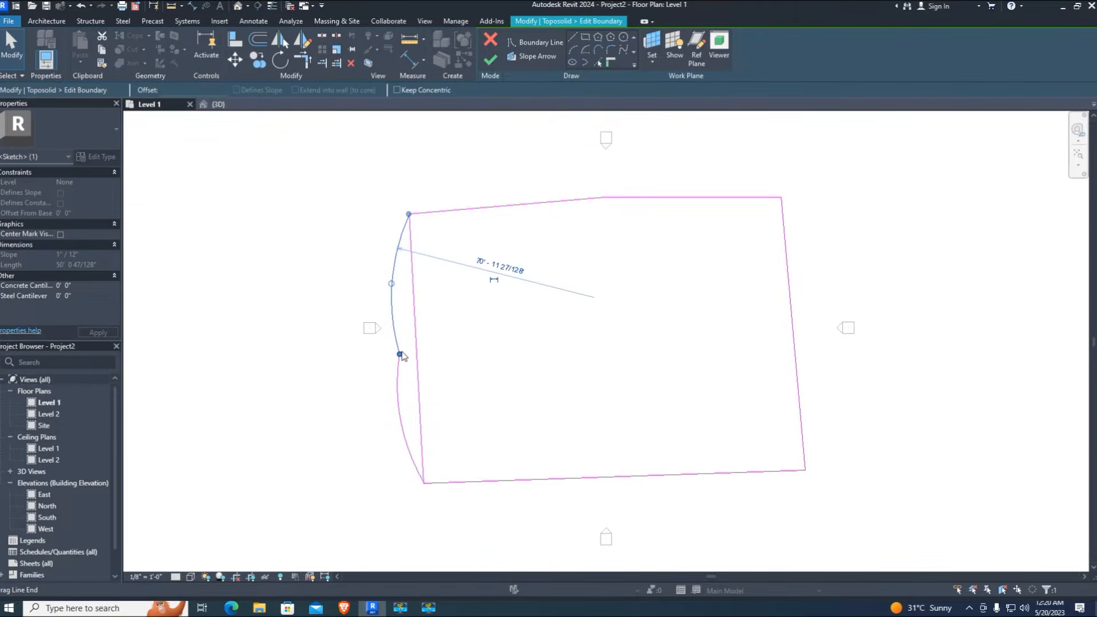
ctrl+click(399, 368)
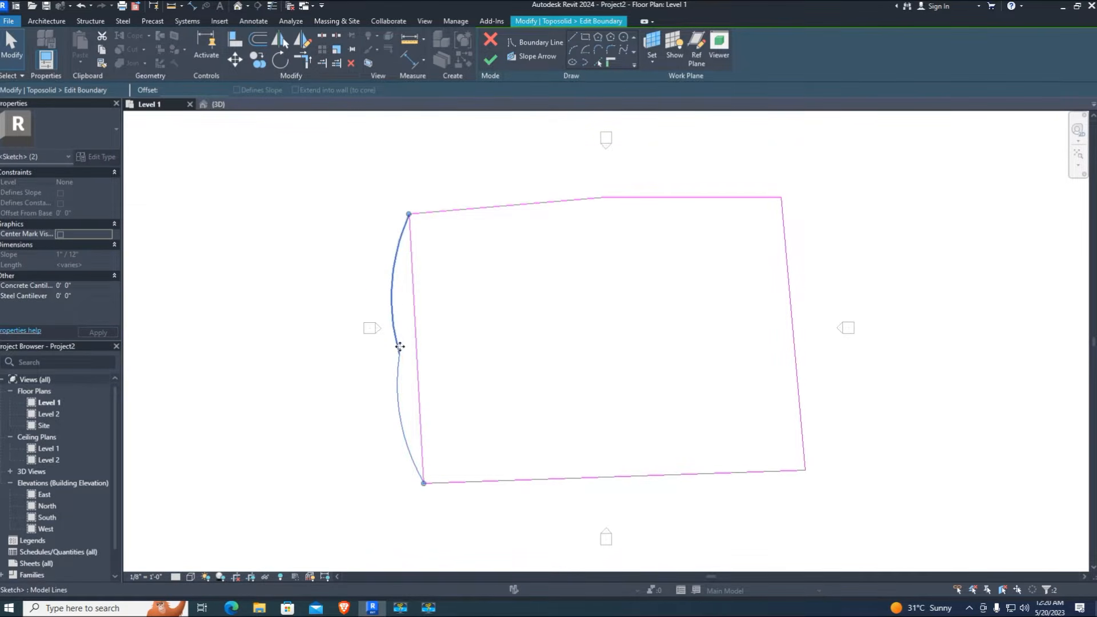
click(398, 372)
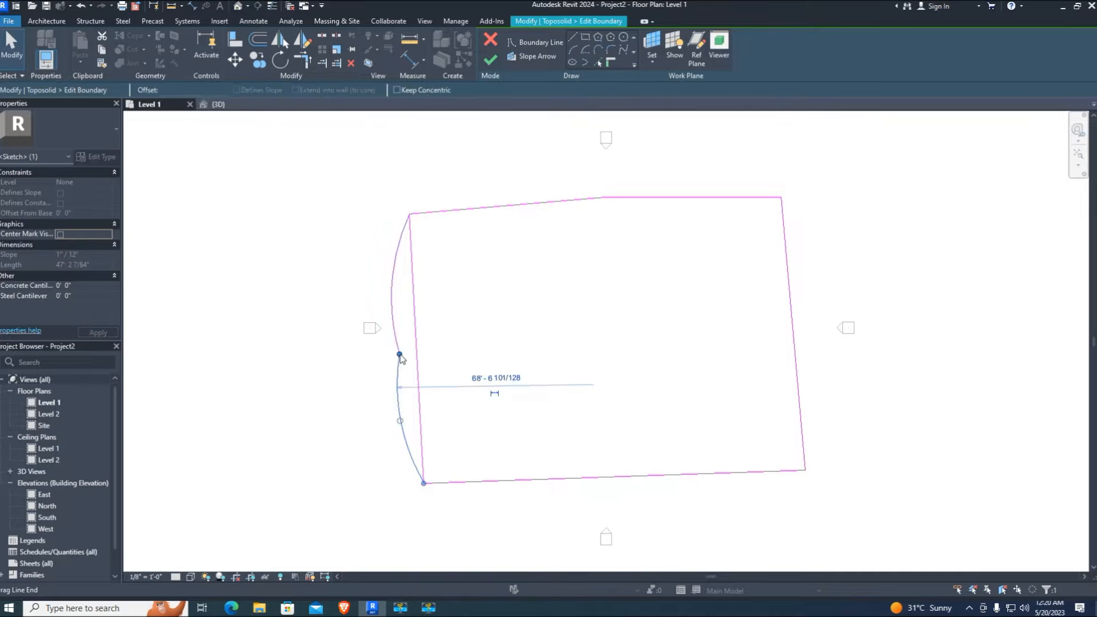
mouse_move(399, 355)
mouse_down()
mouse_move(384, 358)
mouse_move(399, 354)
mouse_up()
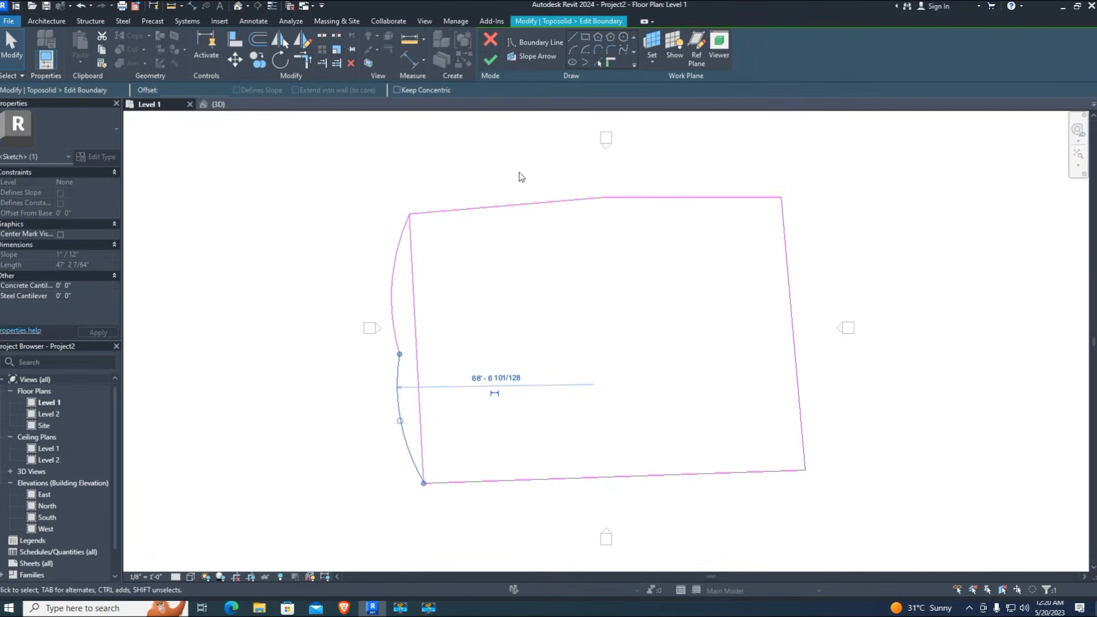
key(Delete)
- Stretch the remaining arc's lower end onto the straight west line, and delete that arc
click(397, 345)
drag(400, 354, 418, 400)
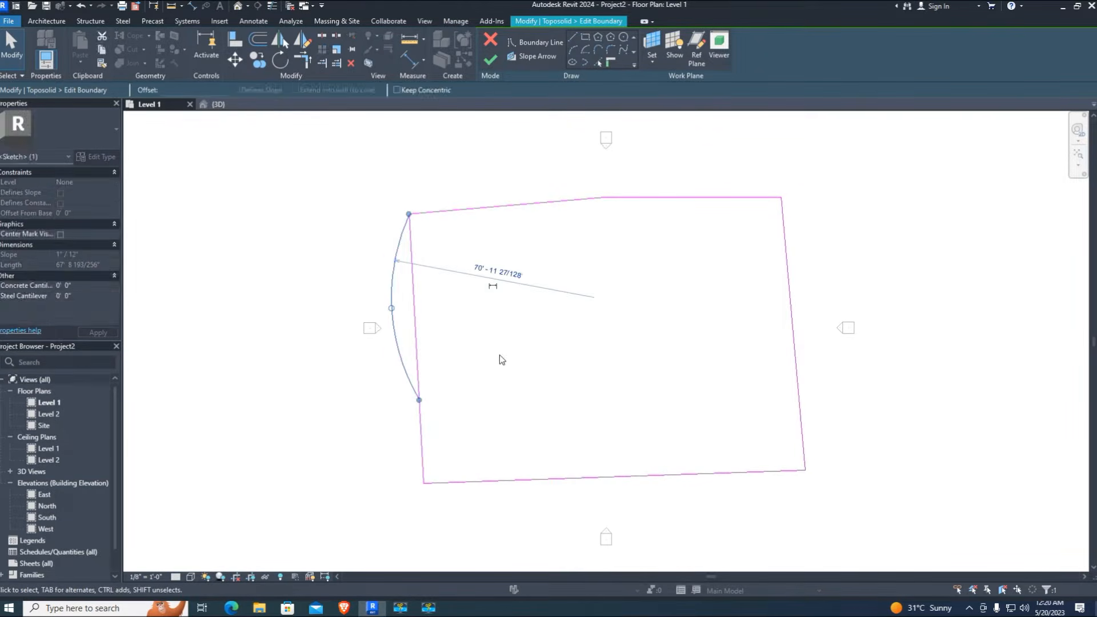
key(Delete)
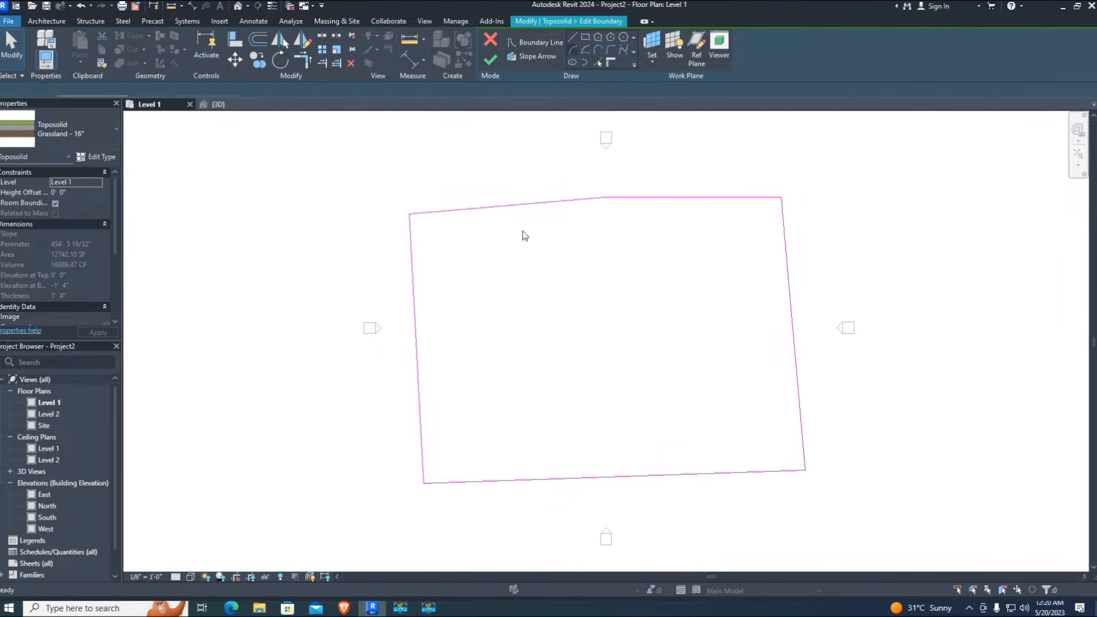
- Replace the straight west boundary line with a single outward arc between its two corners and finish the sketch
click(413, 485)
click(397, 213)
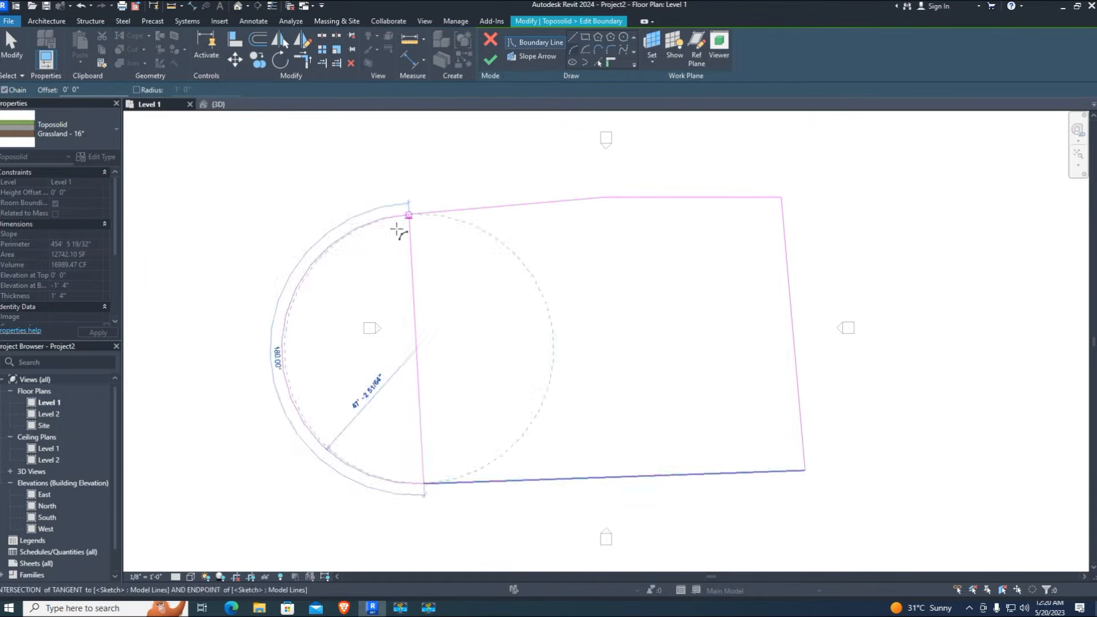
click(402, 263)
click(490, 59)
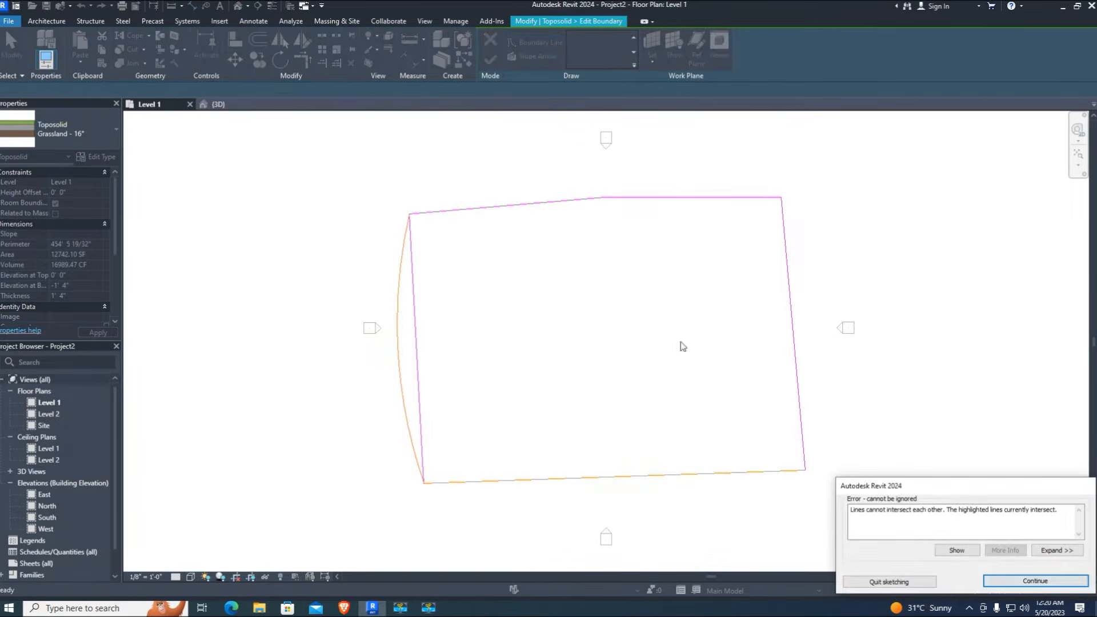
click(1040, 580)
click(416, 343)
key(Delete)
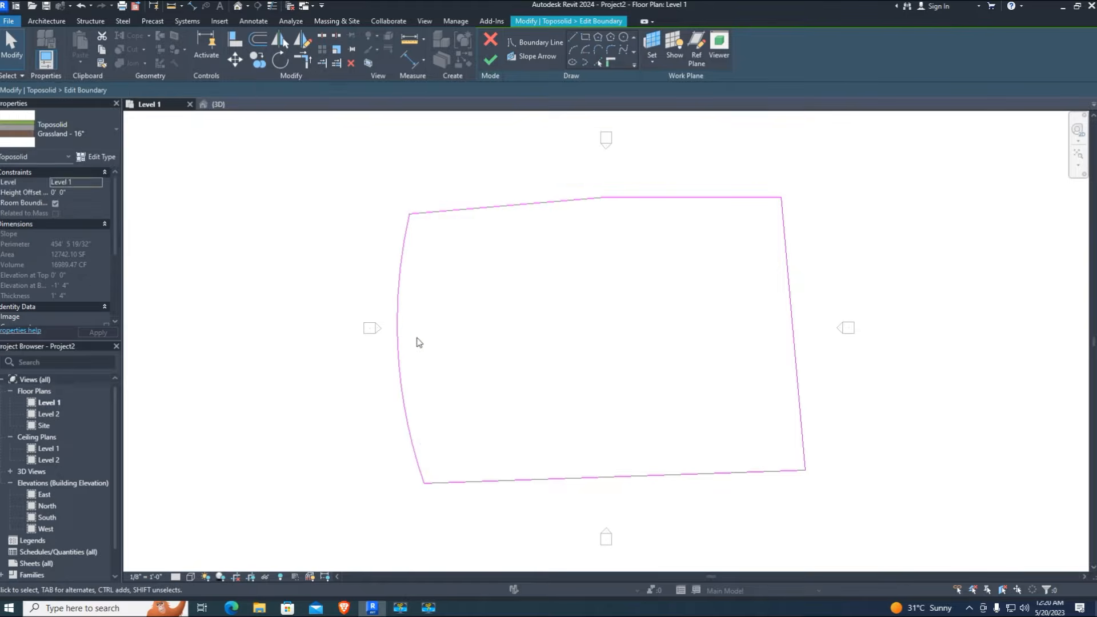
click(490, 59)
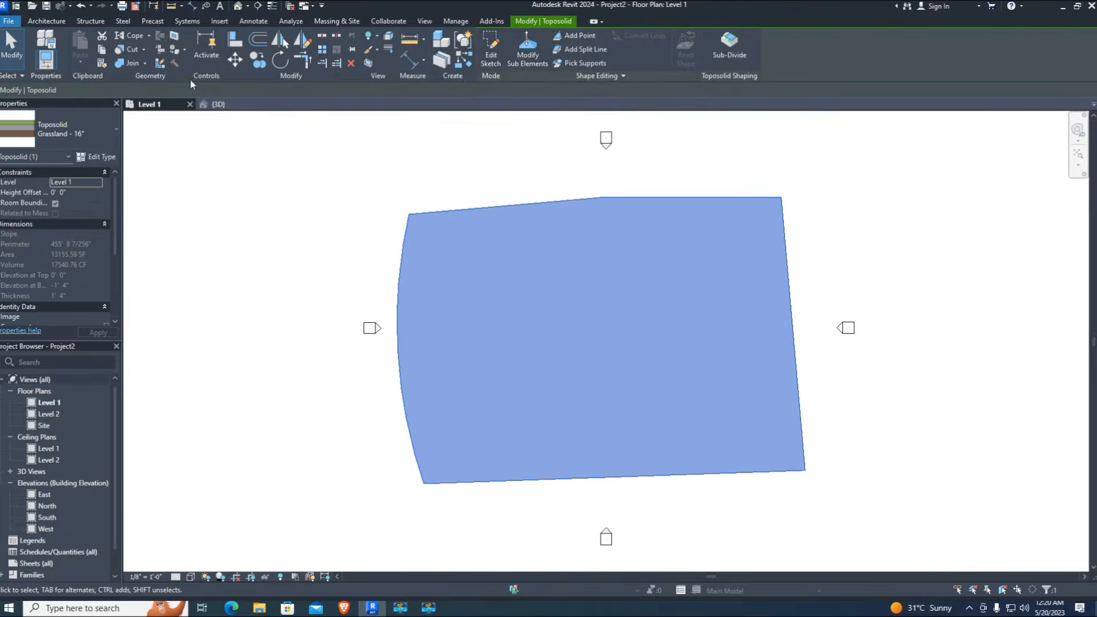
- Raise the toposolid's east edge to 21' 6" with Modify Sub Elements in the 3D view
click(217, 104)
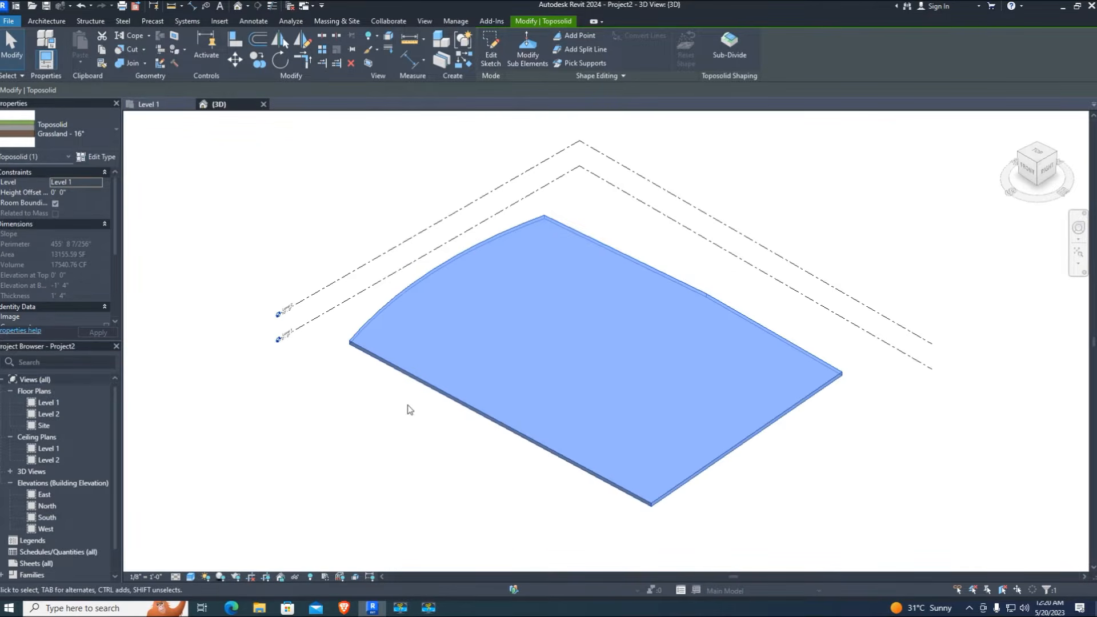
shift+middle_drag(408, 410, 590, 430)
key(Escape)
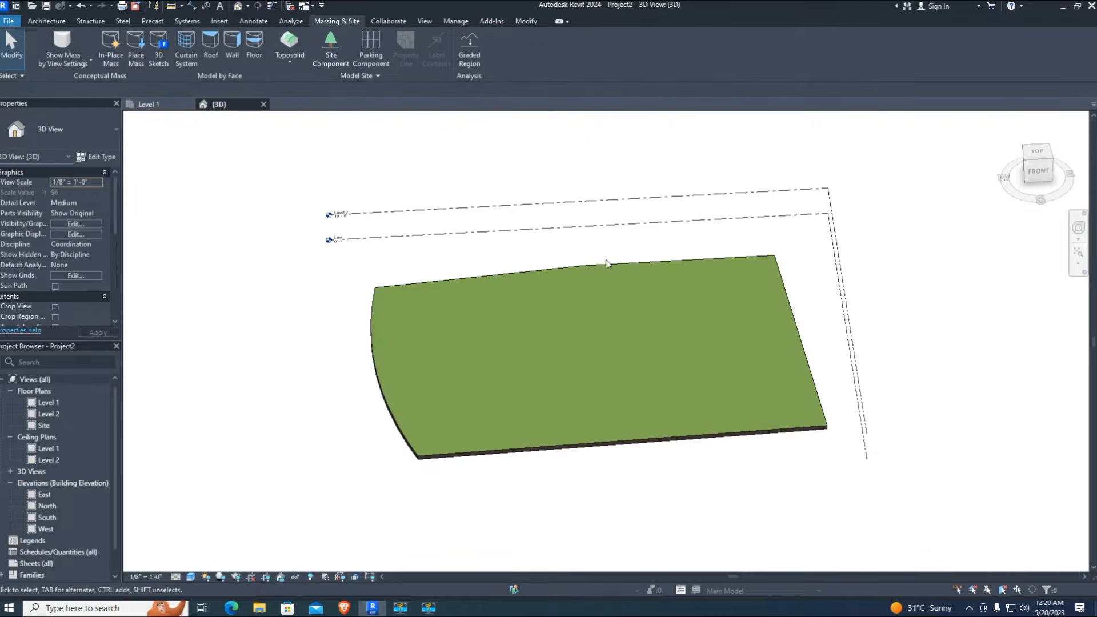
click(605, 425)
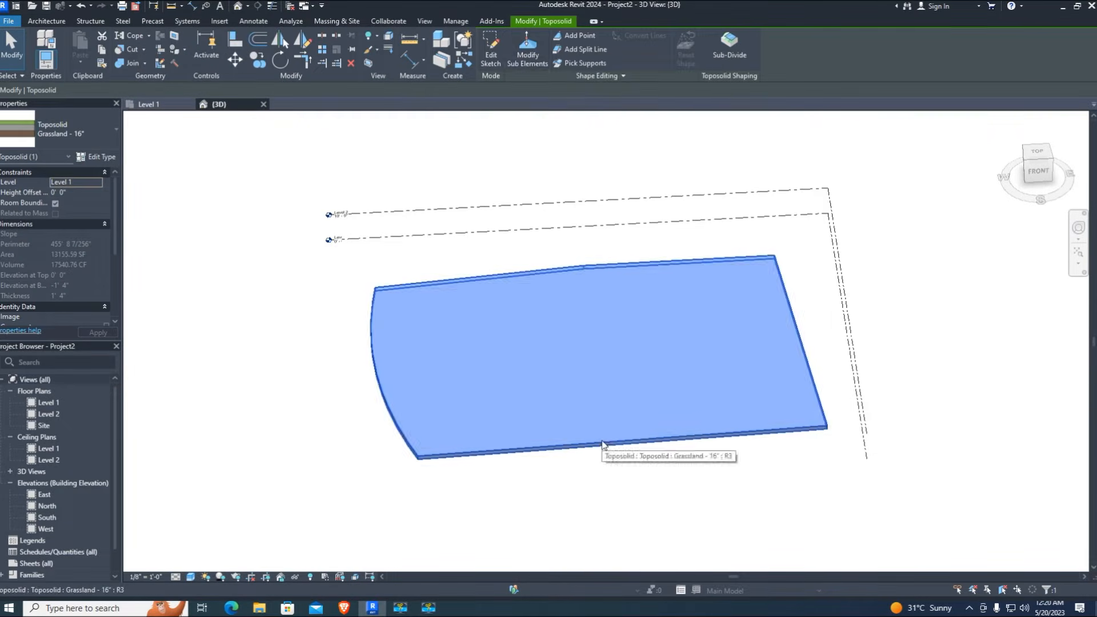
click(527, 49)
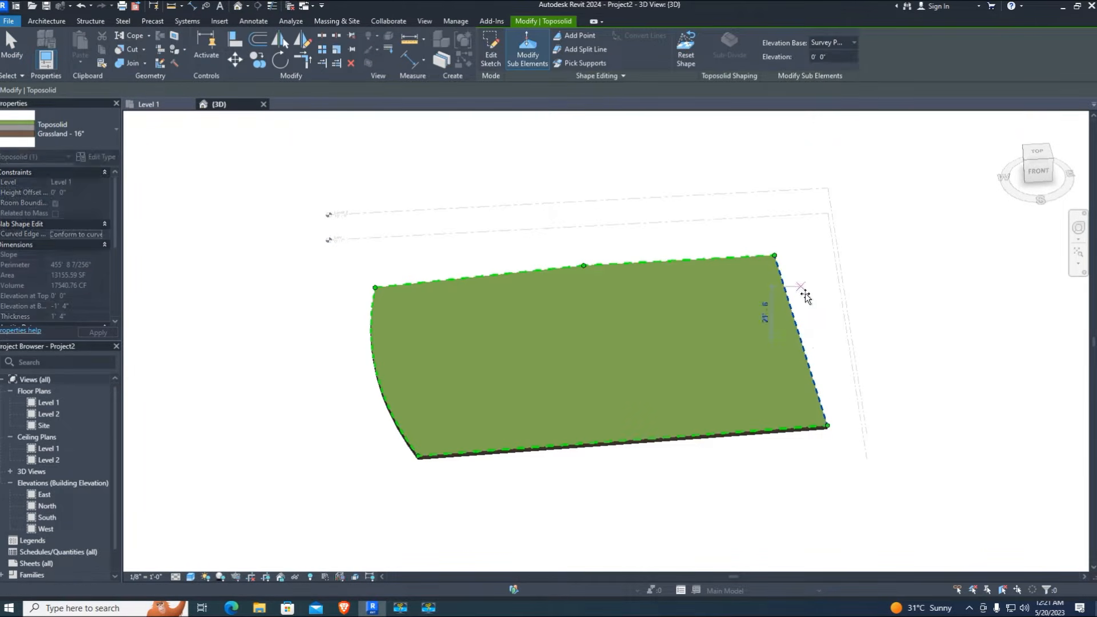
drag(804, 292, 803, 290)
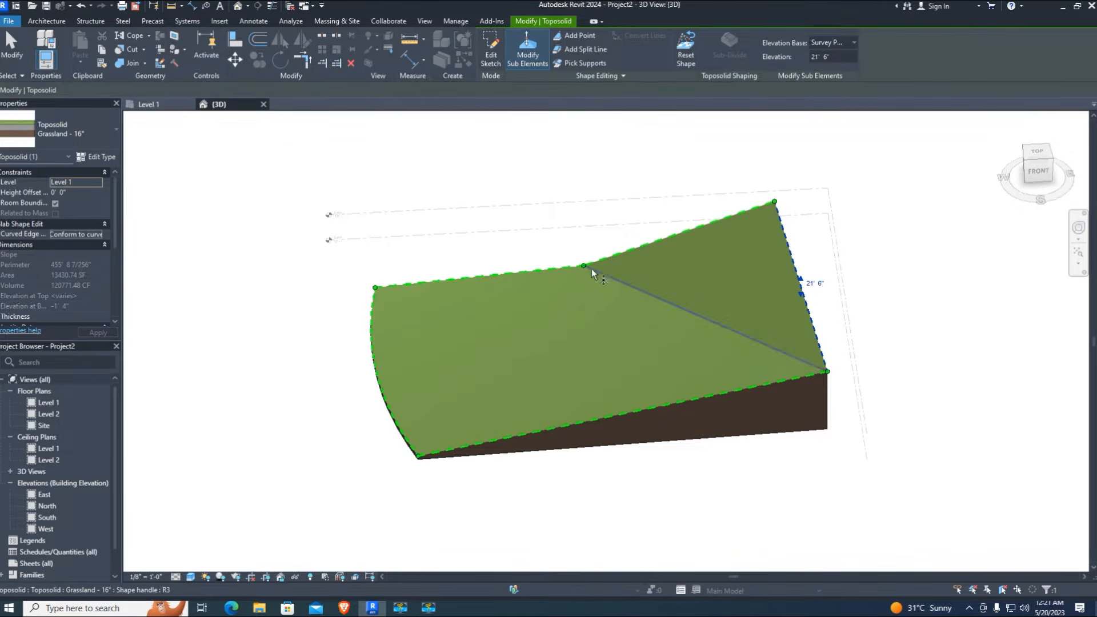
- Raise the western segment of the toposolid's north edge to 9' 6", and raise its south edge
click(543, 271)
drag(478, 271, 479, 249)
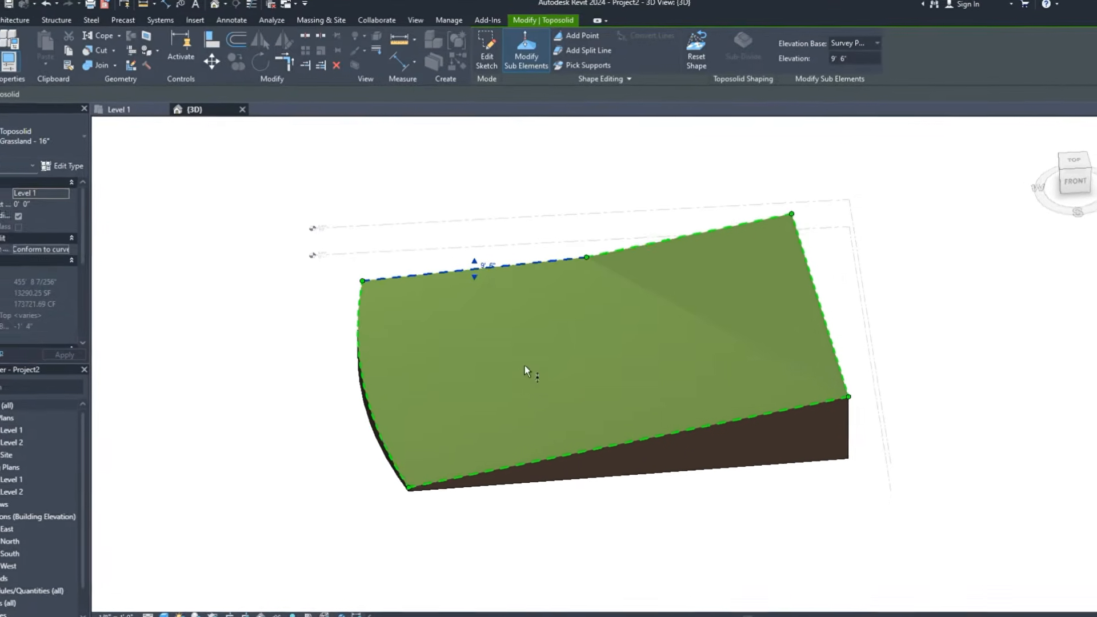
click(631, 443)
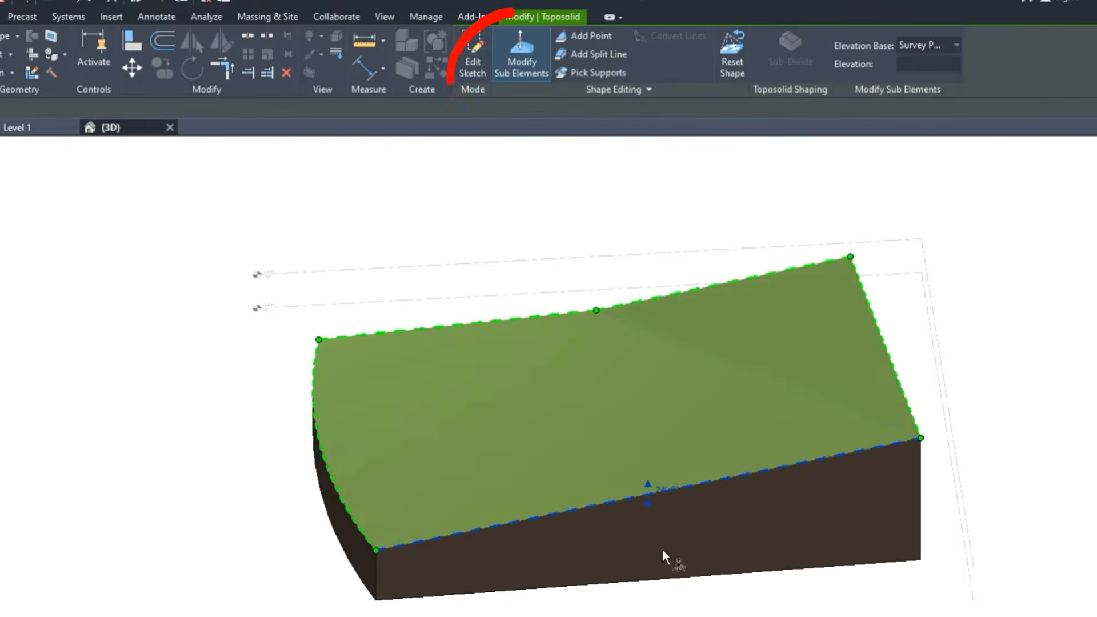
- Lower the toposolid's curved west edge to an elevation of 5' and finish editing its sub-elements
click(327, 475)
drag(348, 455, 446, 509)
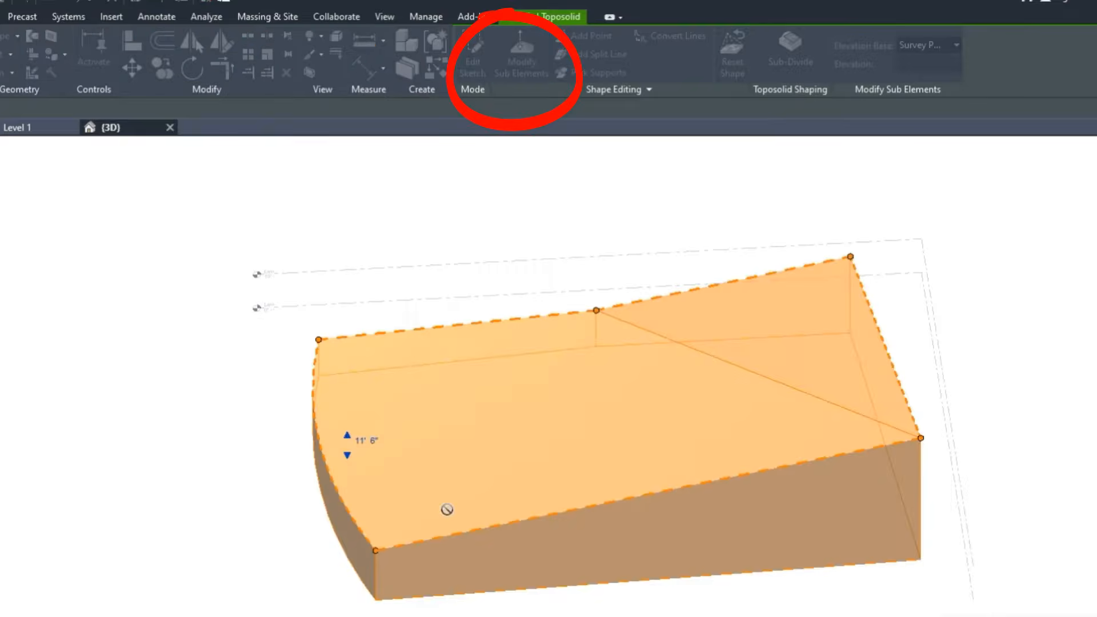
click(338, 491)
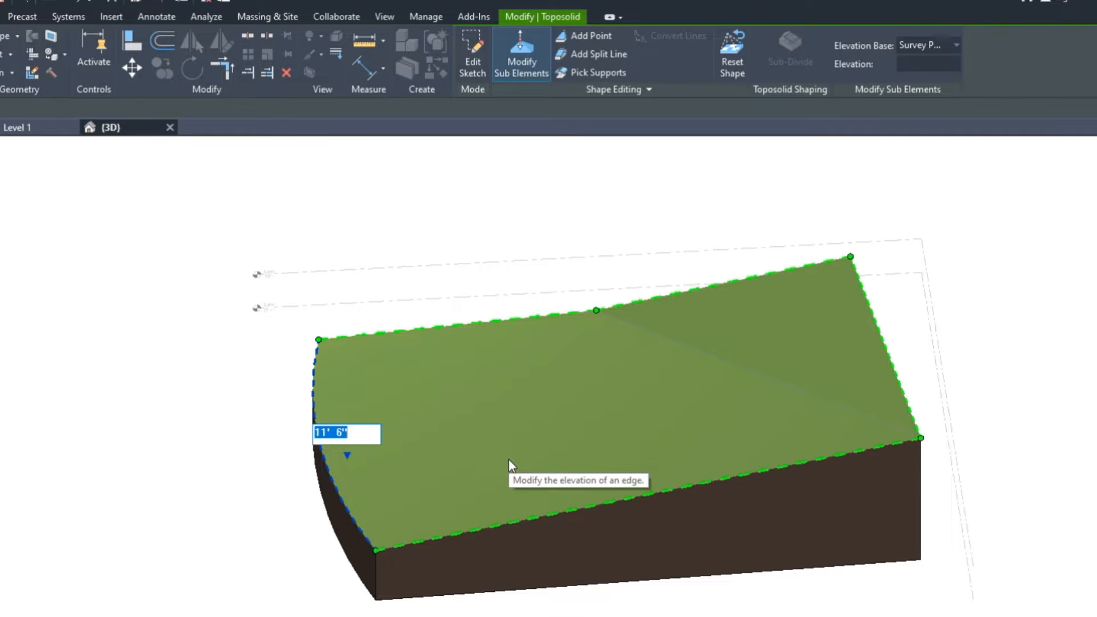
text(5)
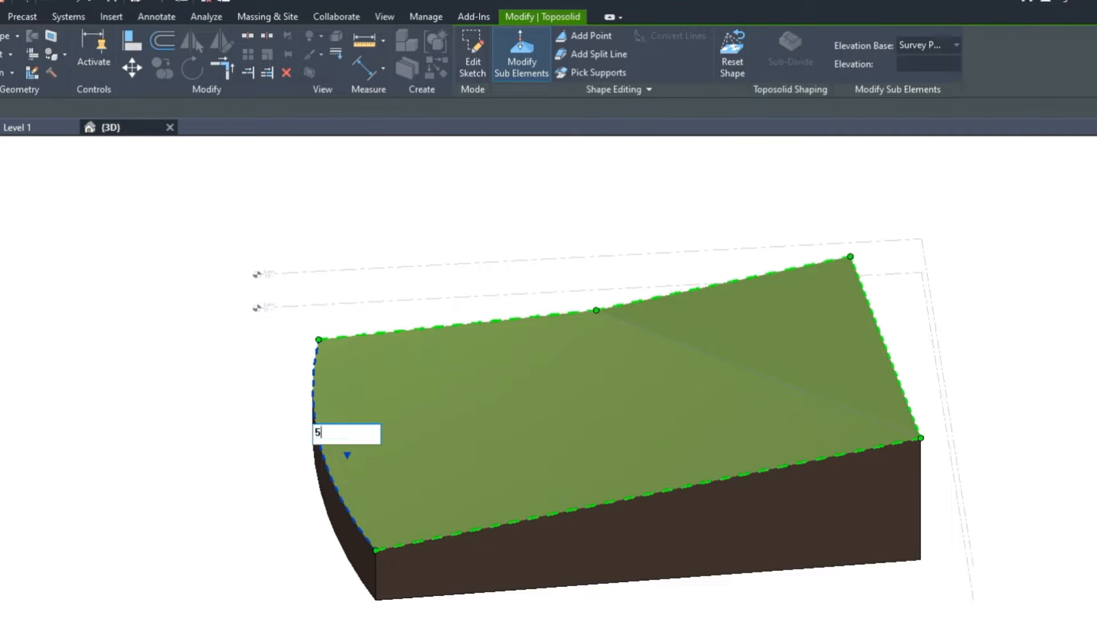
key(Return)
click(246, 568)
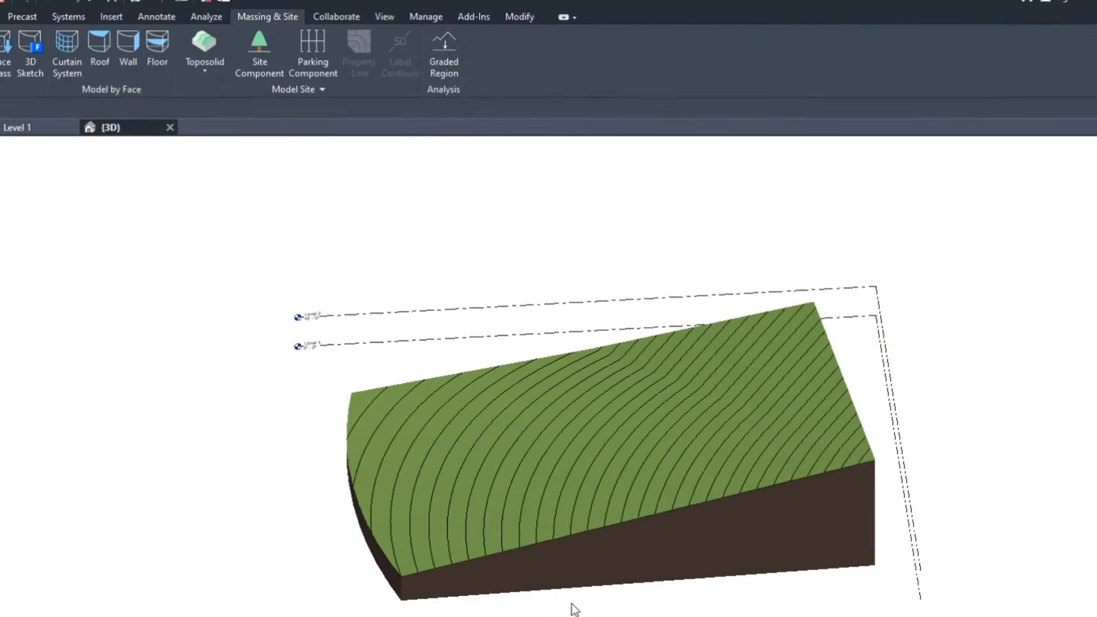
- Add six points scattered across the toposolid's top surface and one on its south edge with Add Point, along the surface
scroll(645, 382, up, 1)
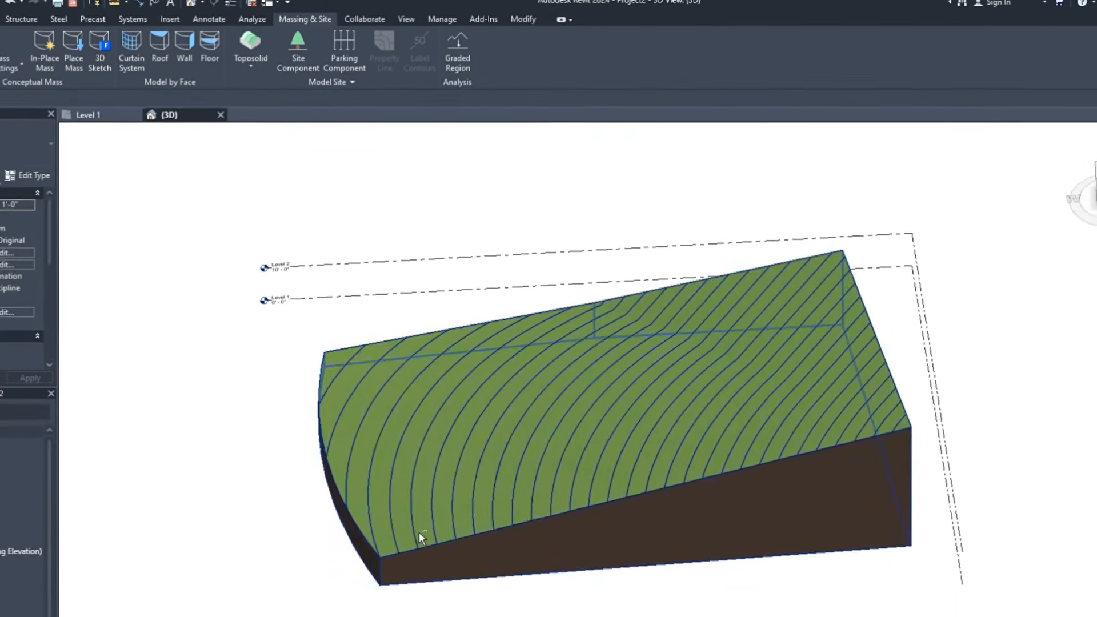
shift+middle_drag(303, 599, 528, 510)
click(528, 510)
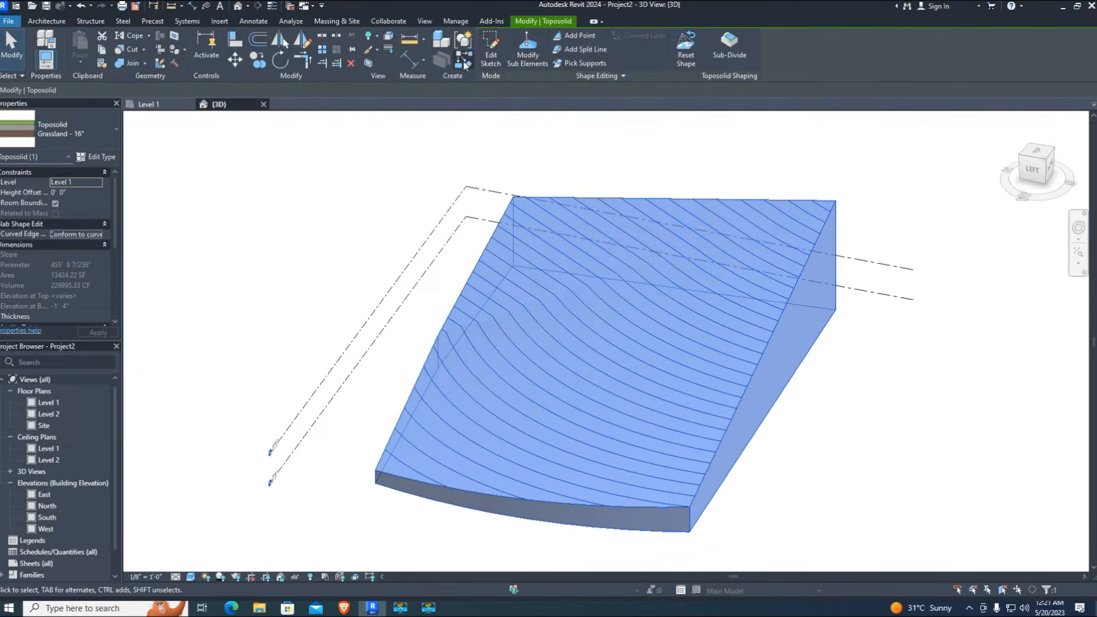
click(576, 35)
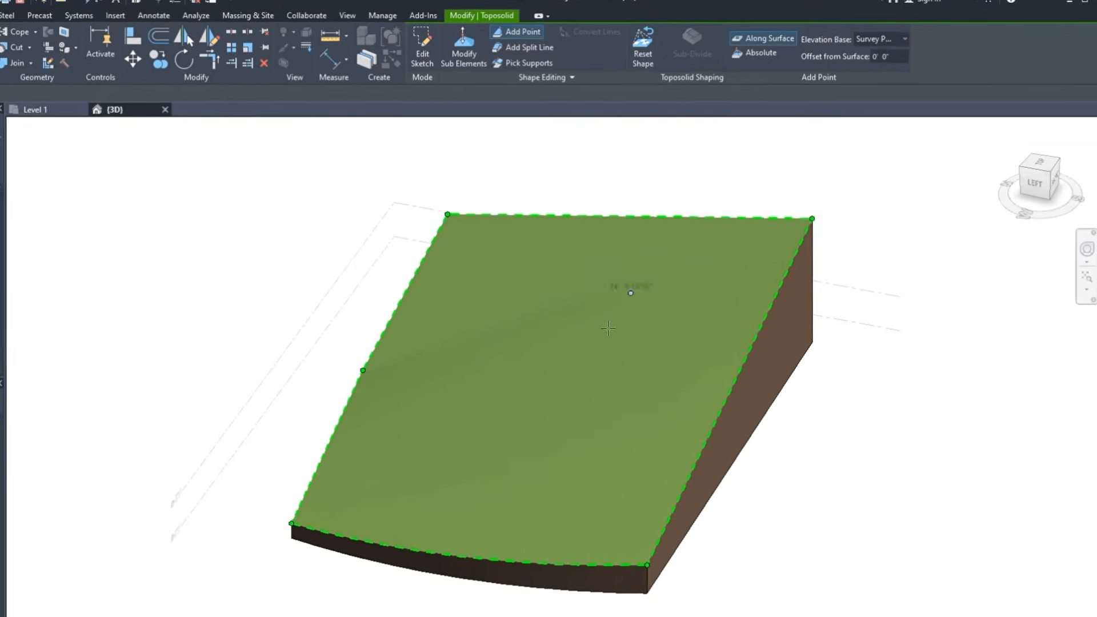
click(545, 309)
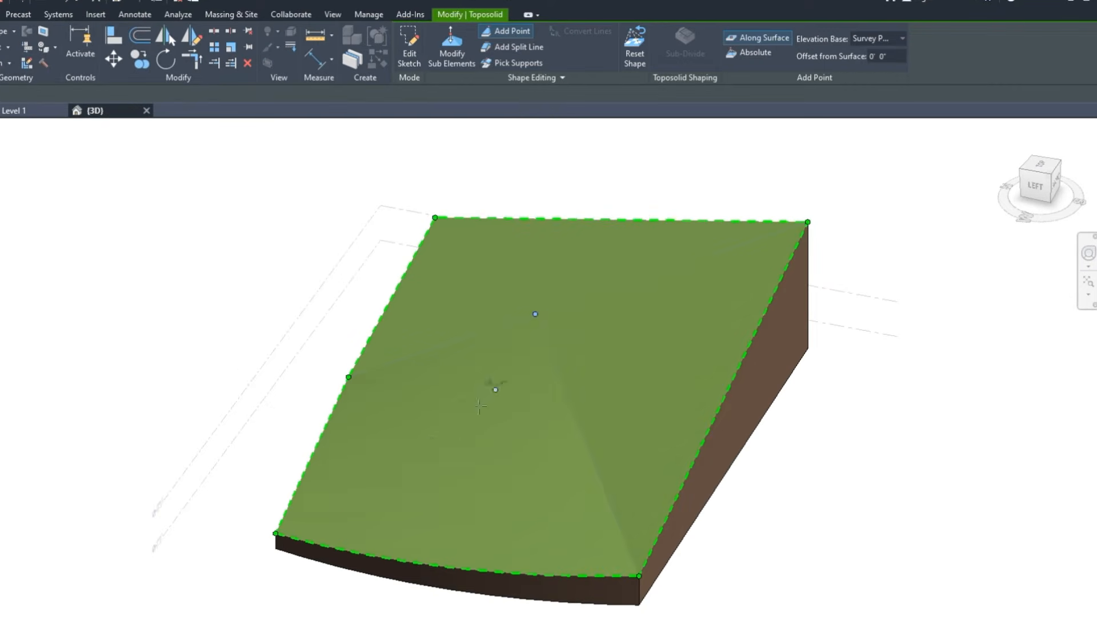
click(444, 452)
click(653, 350)
click(677, 423)
click(759, 327)
key(Escape)
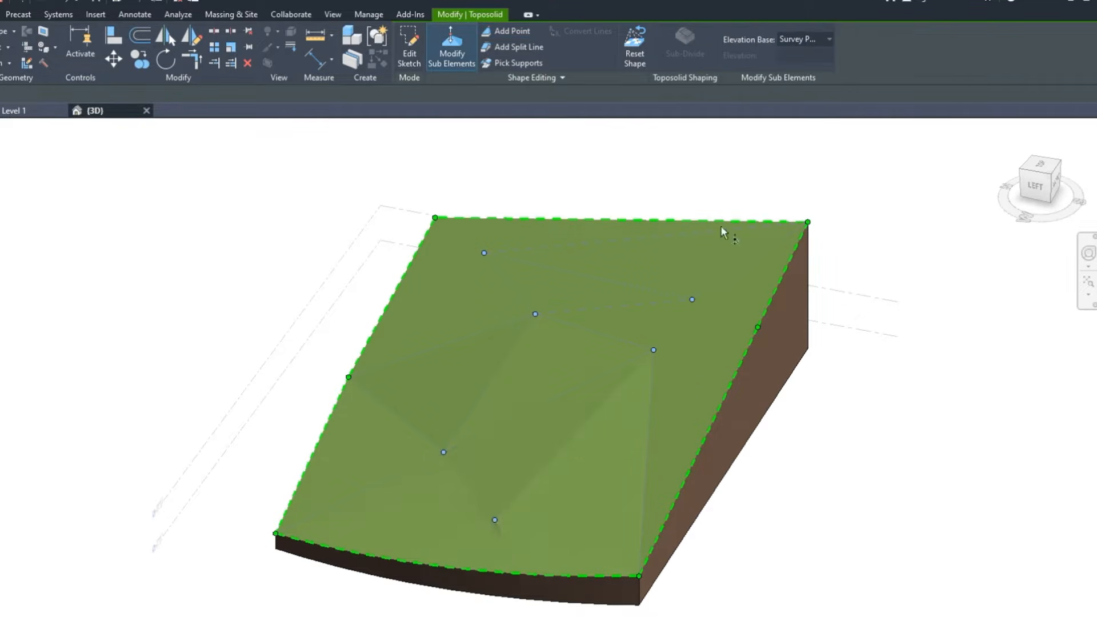
- Set the inner point nearest the northeast corner to 20' 0" and the northwest inner point to 8' 0", and lower the inner point beside it
click(484, 252)
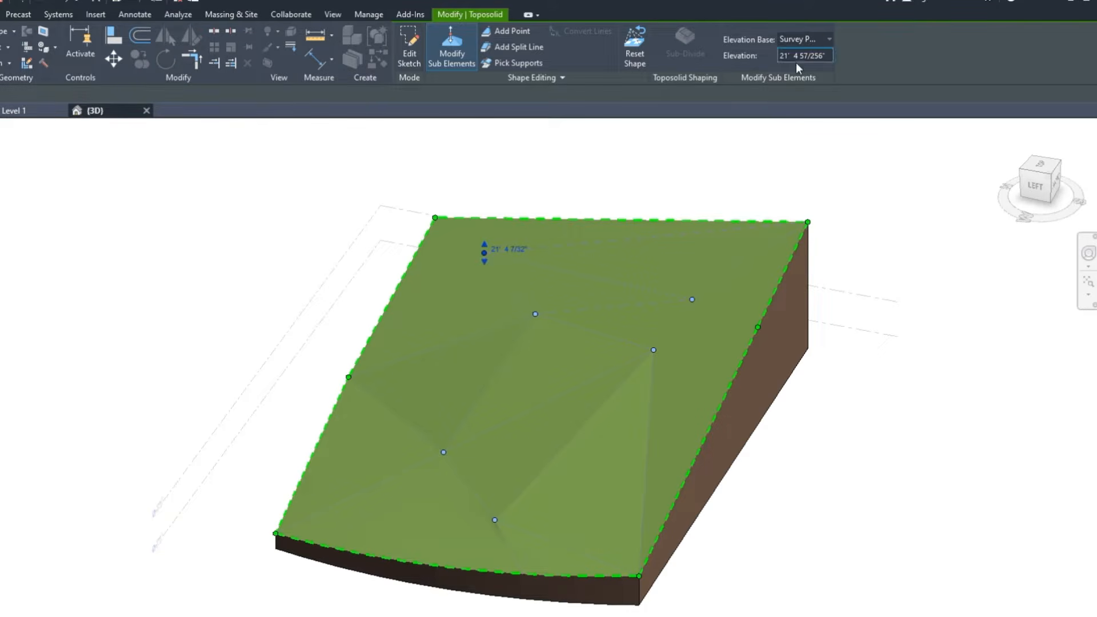
text(20)
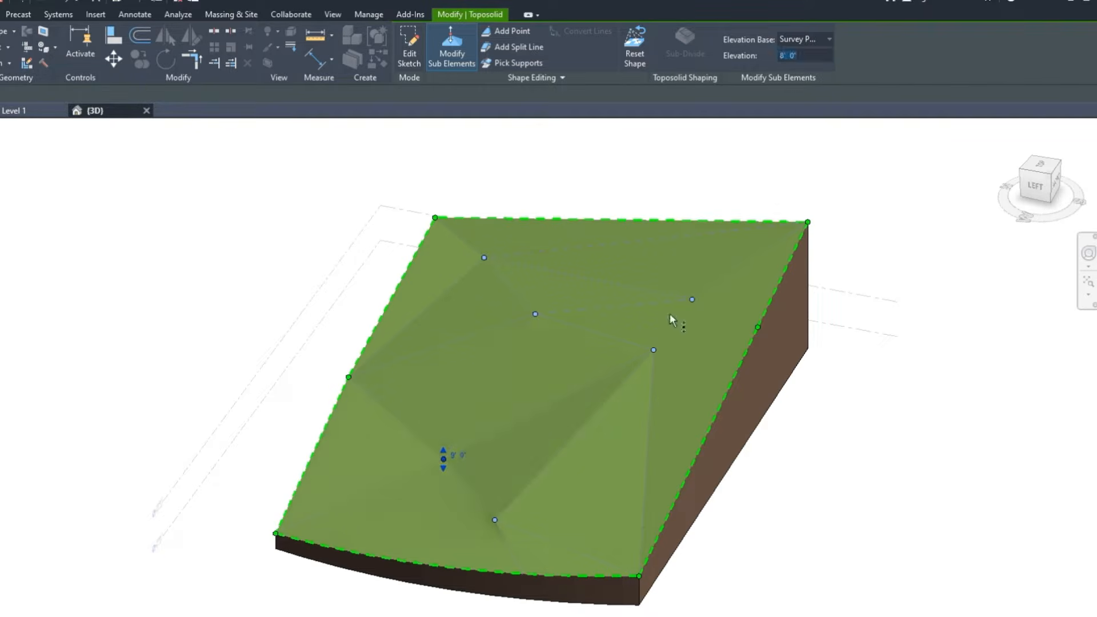
click(494, 521)
key(Return)
- Set the elevation of the inner point nearest the northeast corner to 19' 0" and finish editing the sub-elements
click(484, 258)
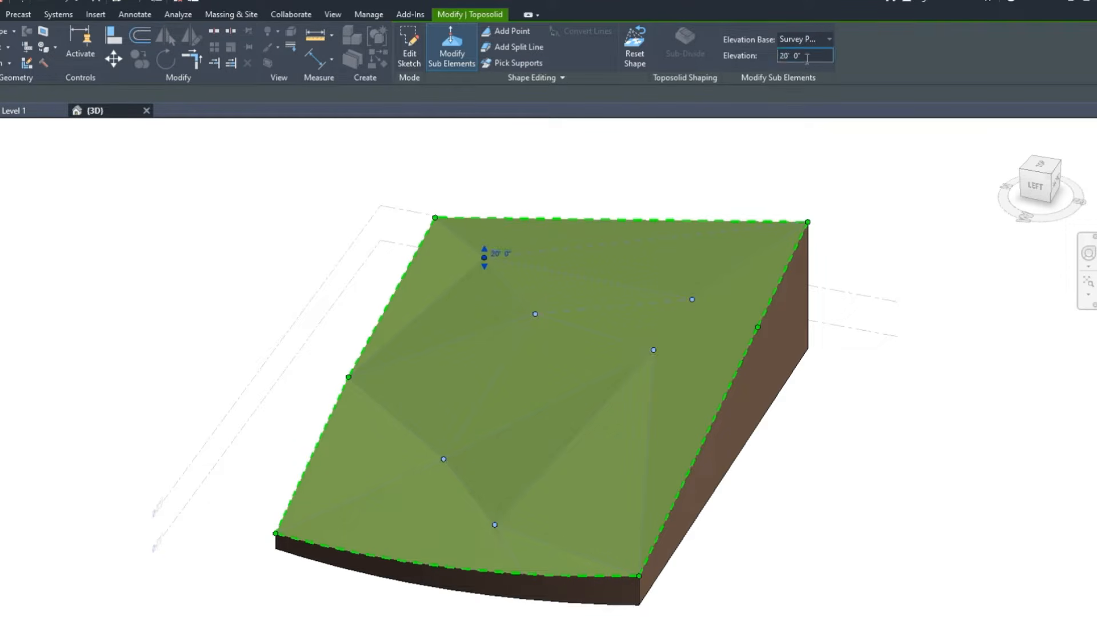
text(19)
key(Return)
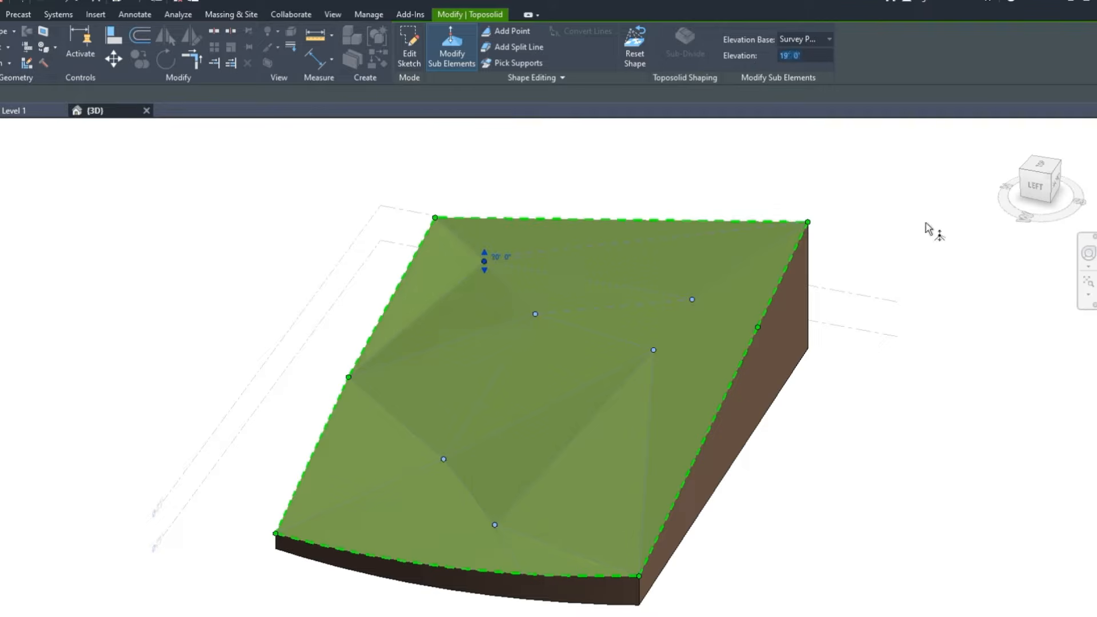
click(887, 418)
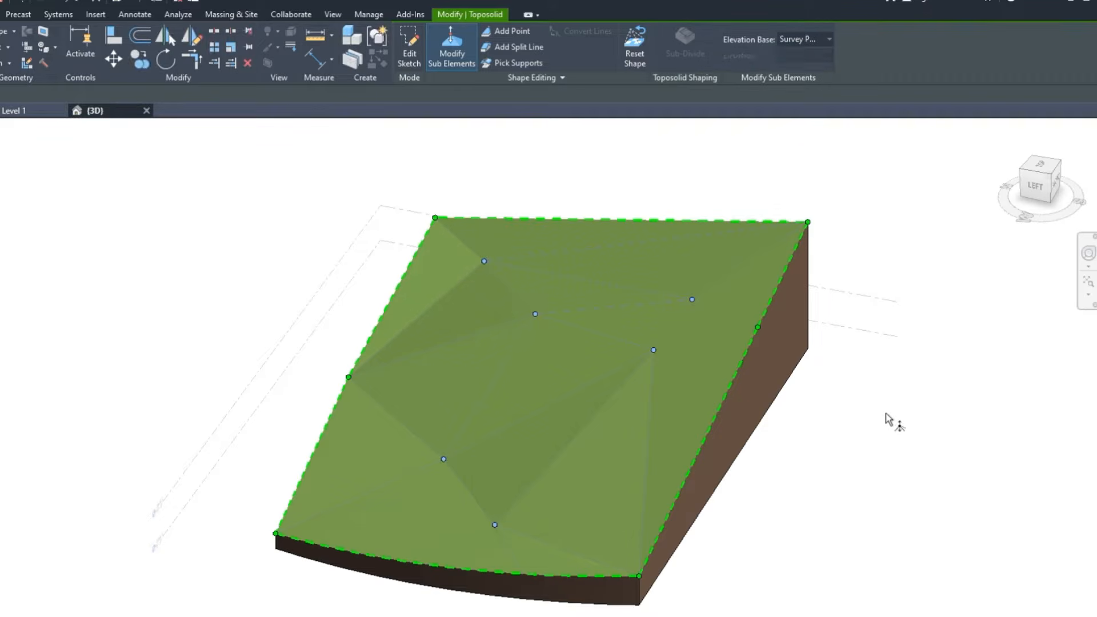
key(Escape)
- Add a split line across the toposolid from the middle of the east edge to the curved west edge, and raise it
click(769, 349)
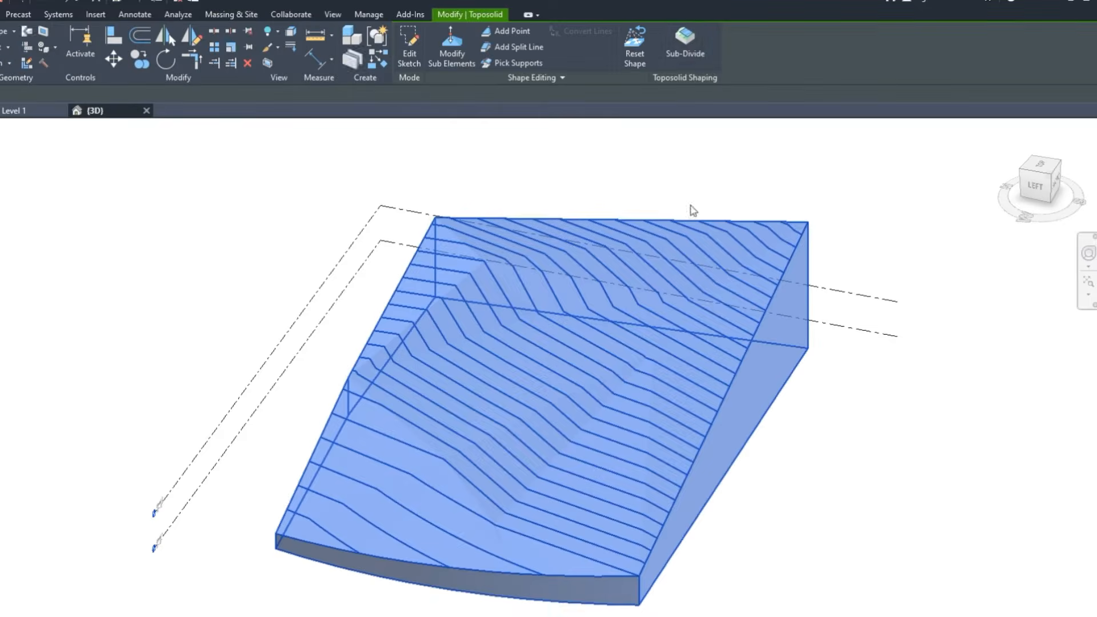
click(509, 49)
click(620, 219)
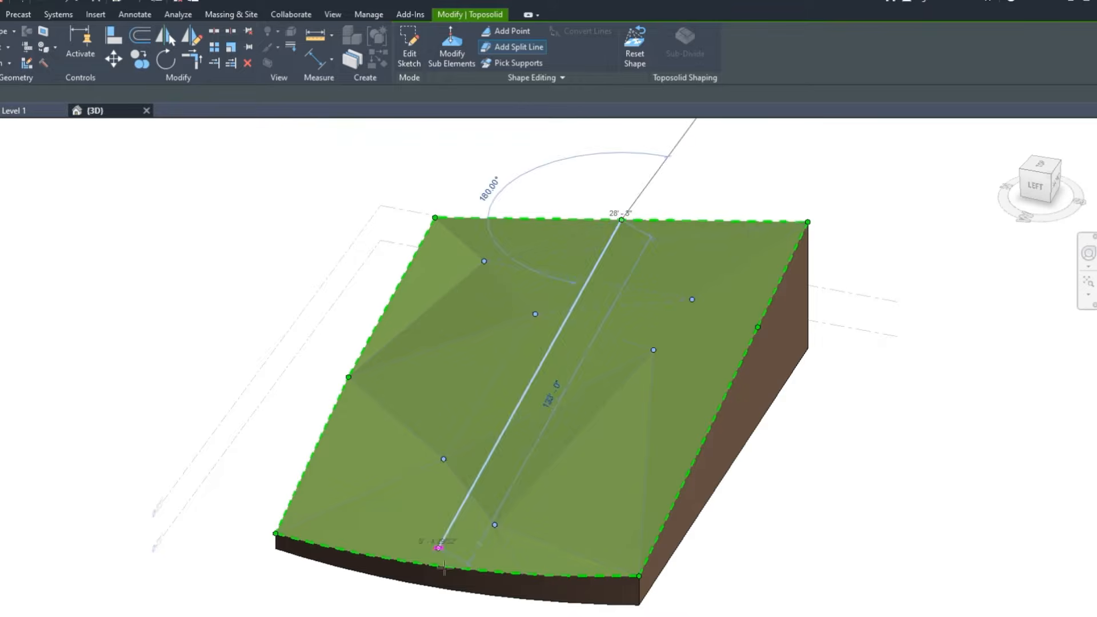
click(446, 567)
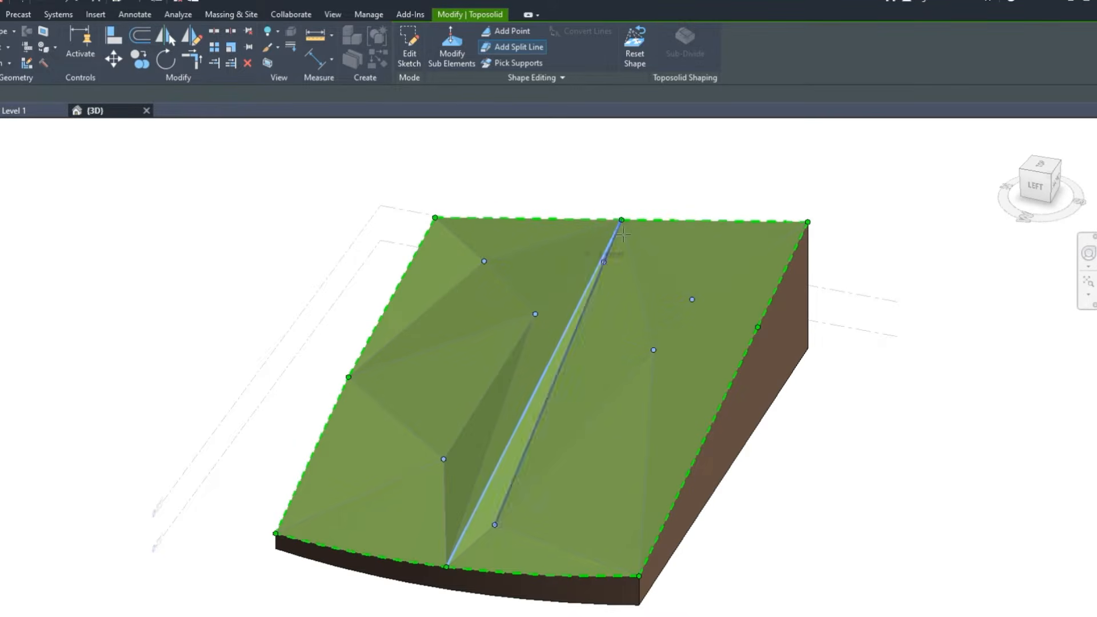
key(Escape)
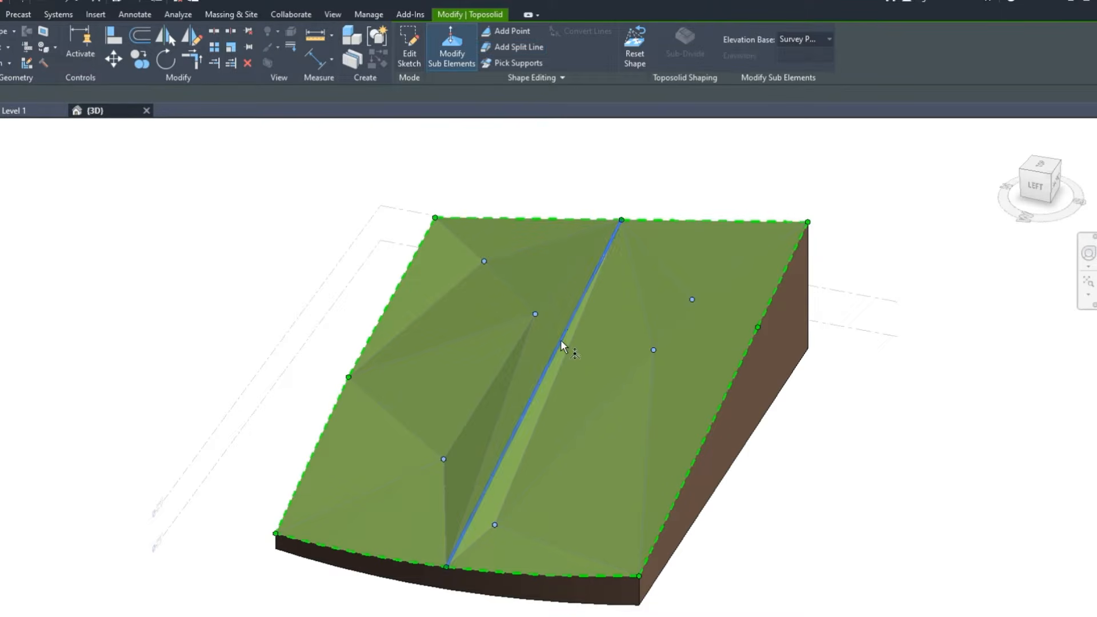
click(560, 339)
drag(533, 357, 595, 429)
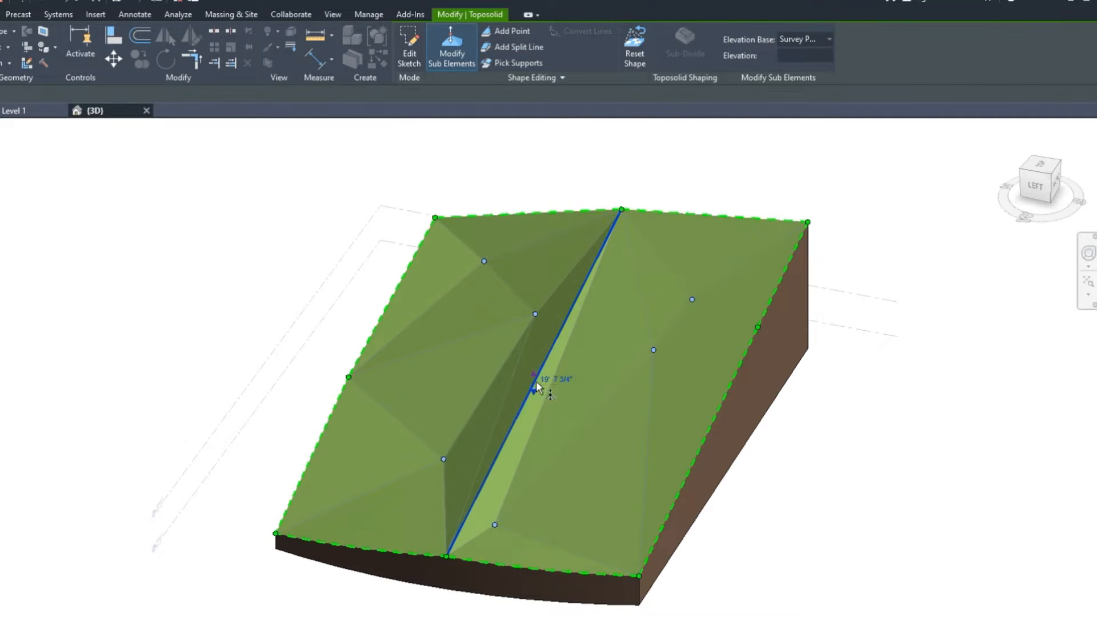
- Switch the 3D view to the Wireframe visual style and exit the toposolid's shape editing
click(62, 616)
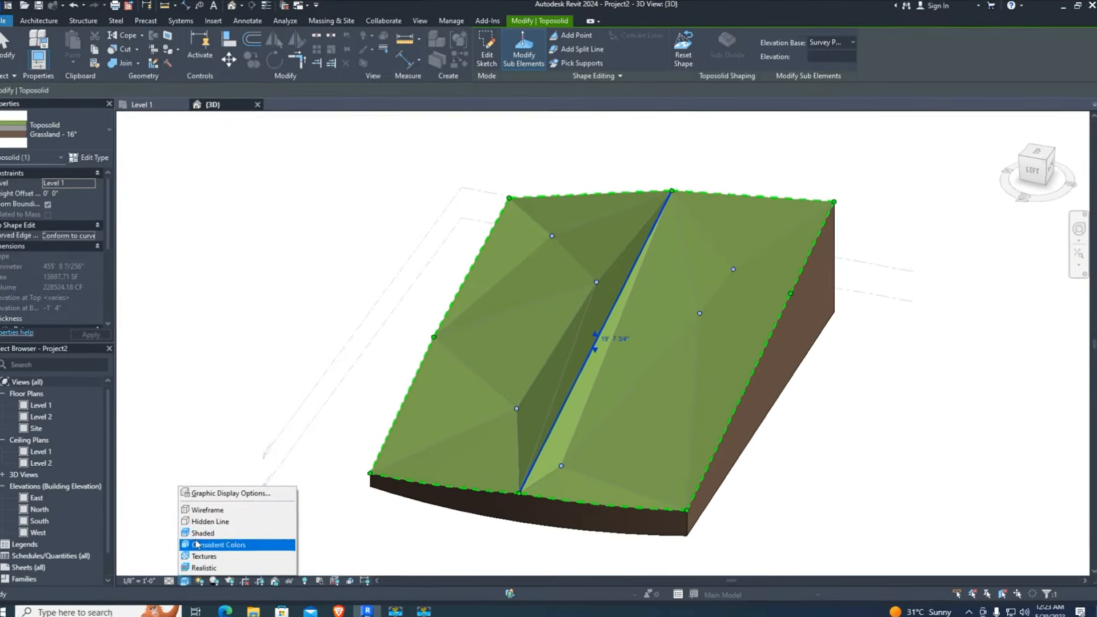
click(206, 510)
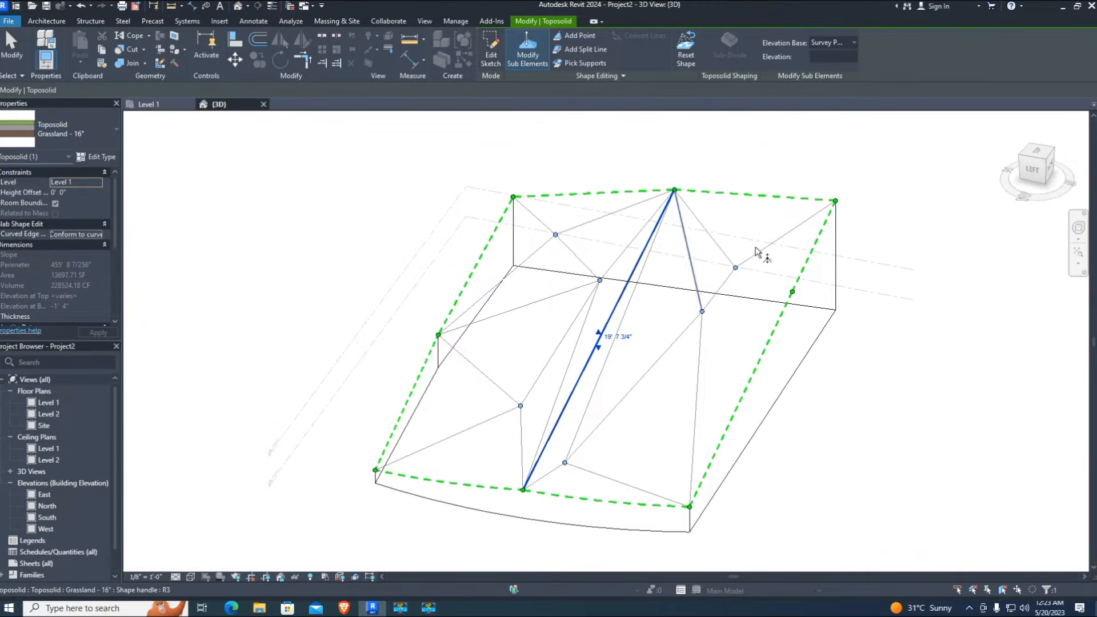
key(Escape)
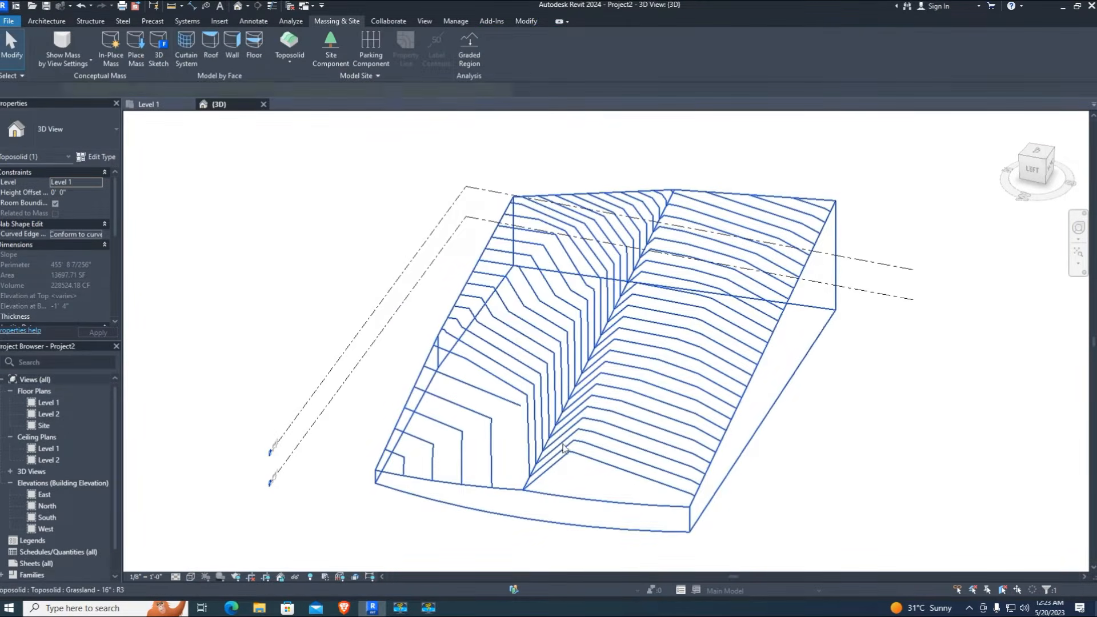
key(Escape)
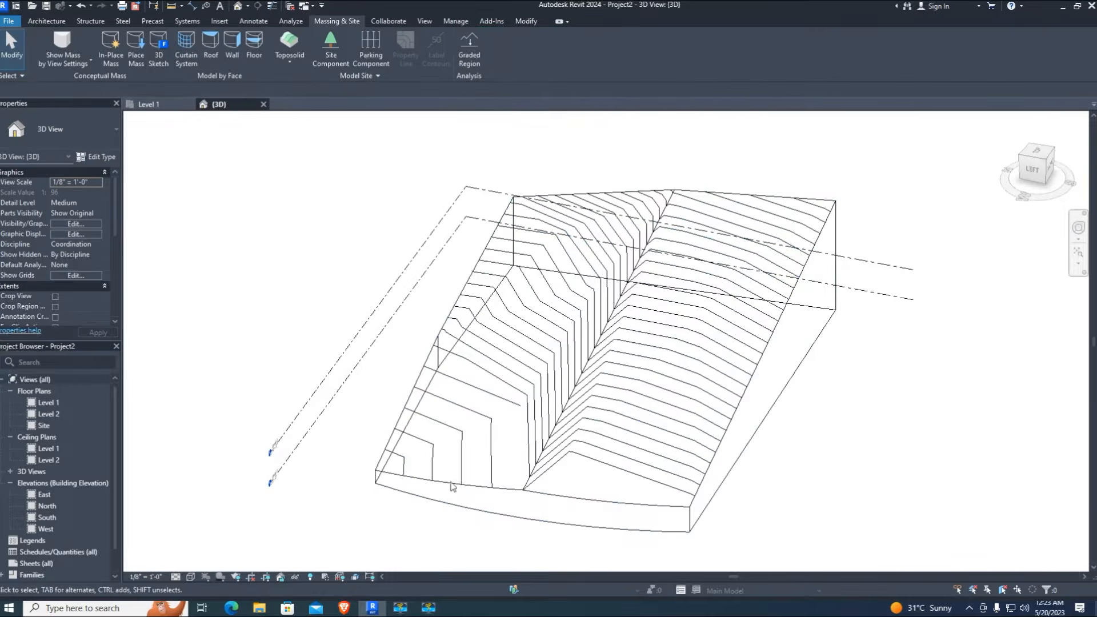
- Return the 3D view to a shaded display and undo the split line along with its elevation change
click(191, 578)
click(459, 539)
key(ctrl+z)
key(ctrl+z)
- Set the primary contours' start to -80' in the Contour Display of the toposolid type Grassland - 16" and apply it
click(607, 281)
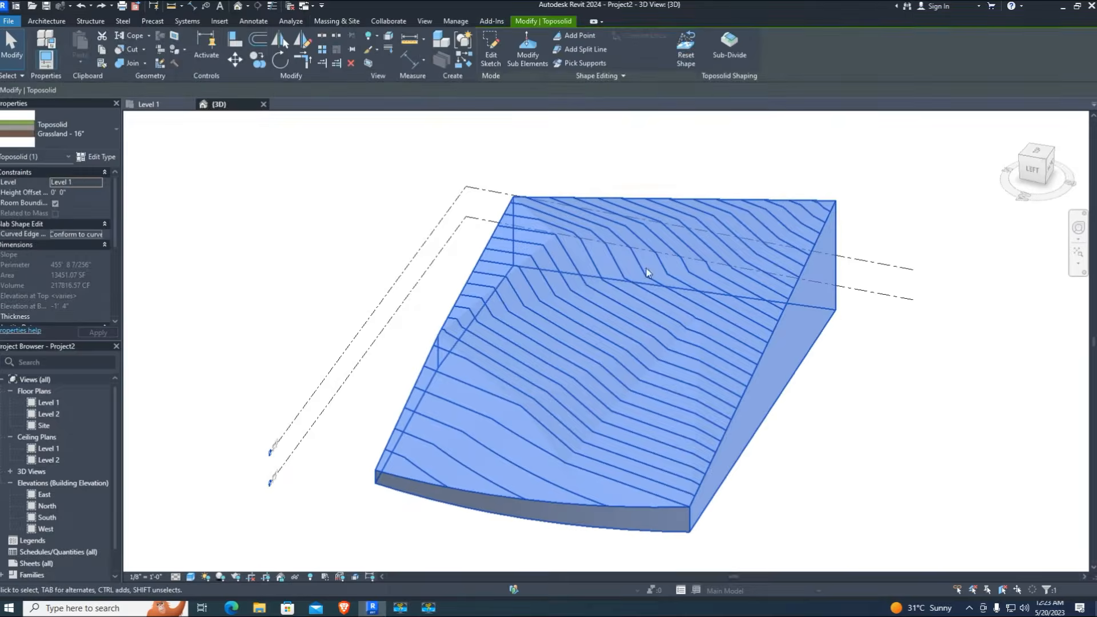
click(93, 158)
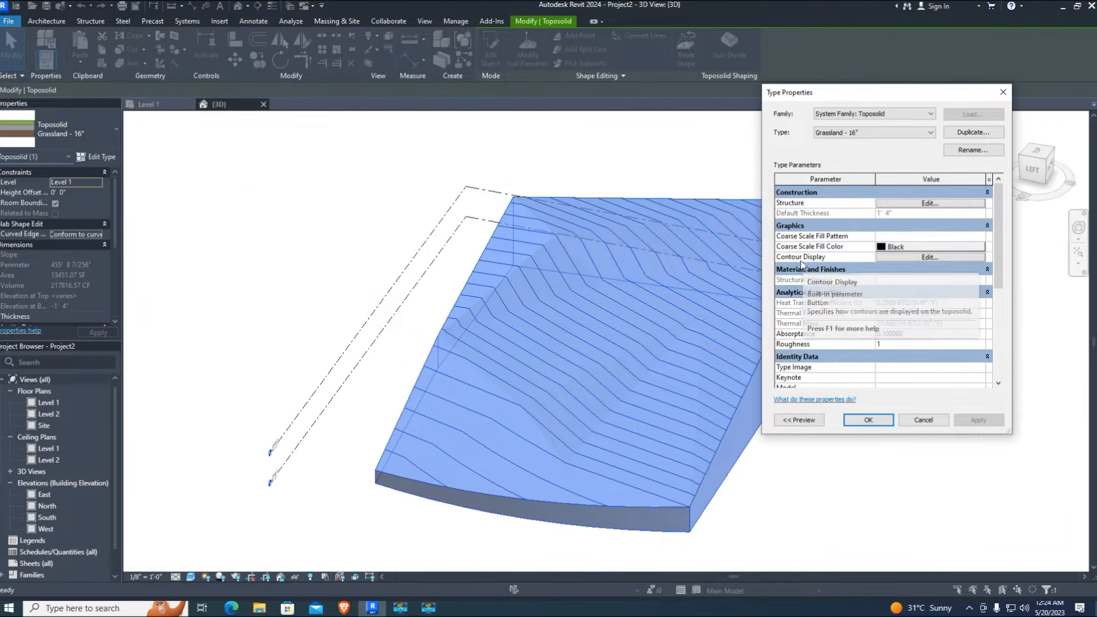
click(926, 262)
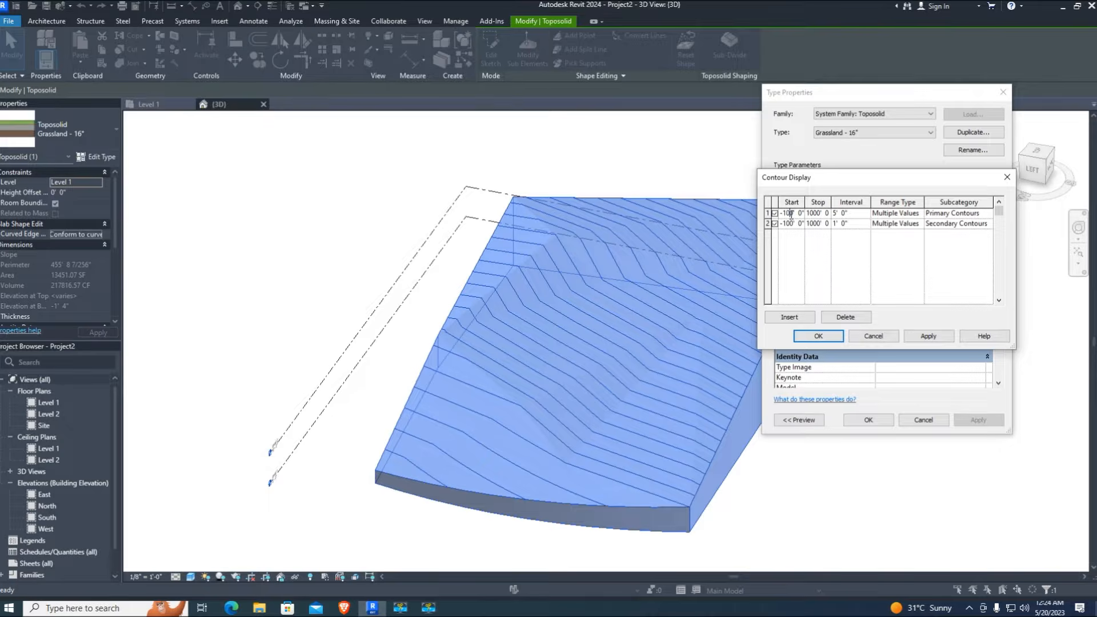
drag(784, 214, 795, 214)
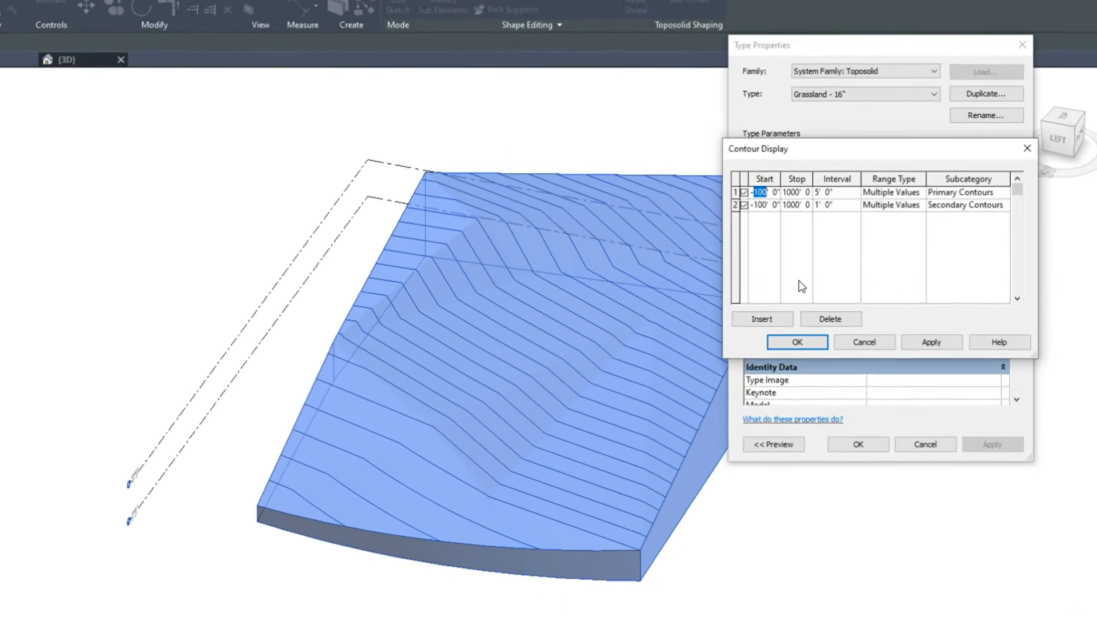
text(80)
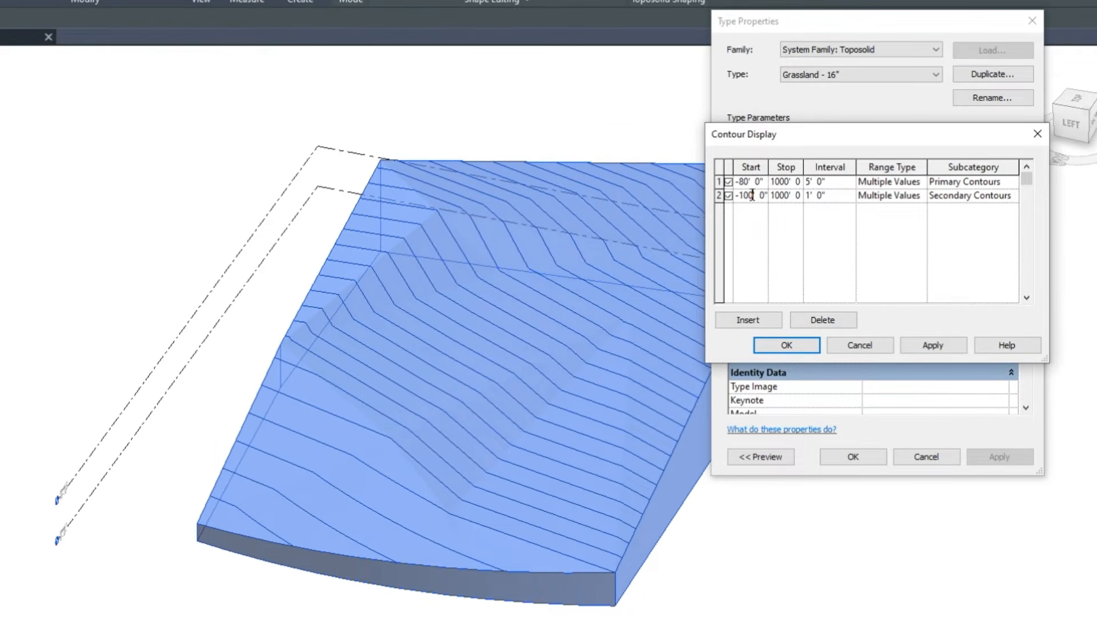
click(937, 346)
click(845, 345)
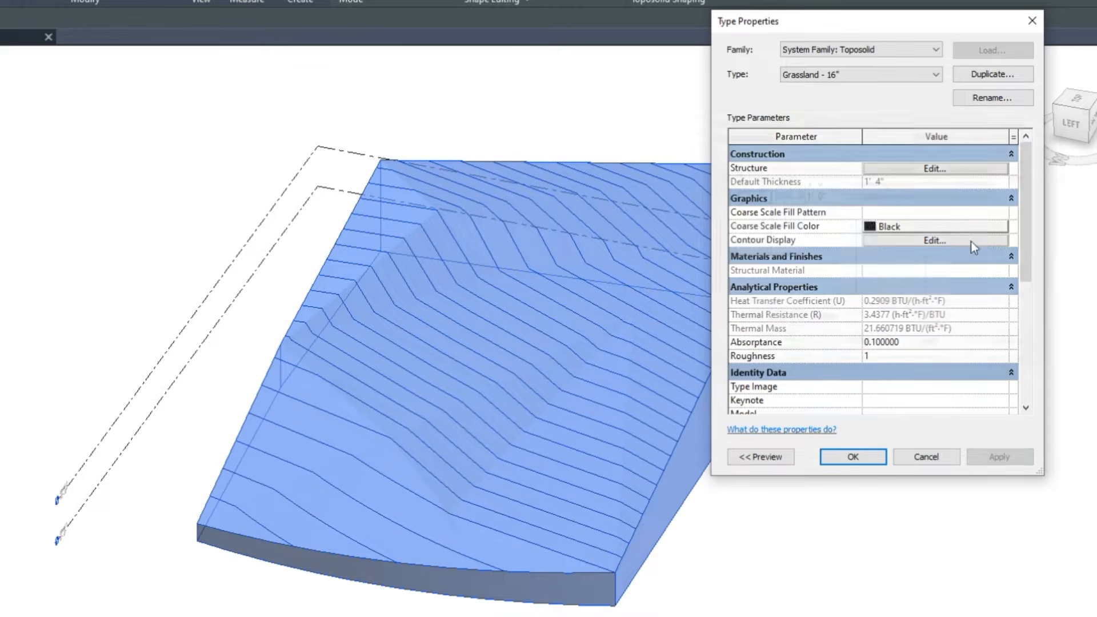
click(999, 456)
click(822, 454)
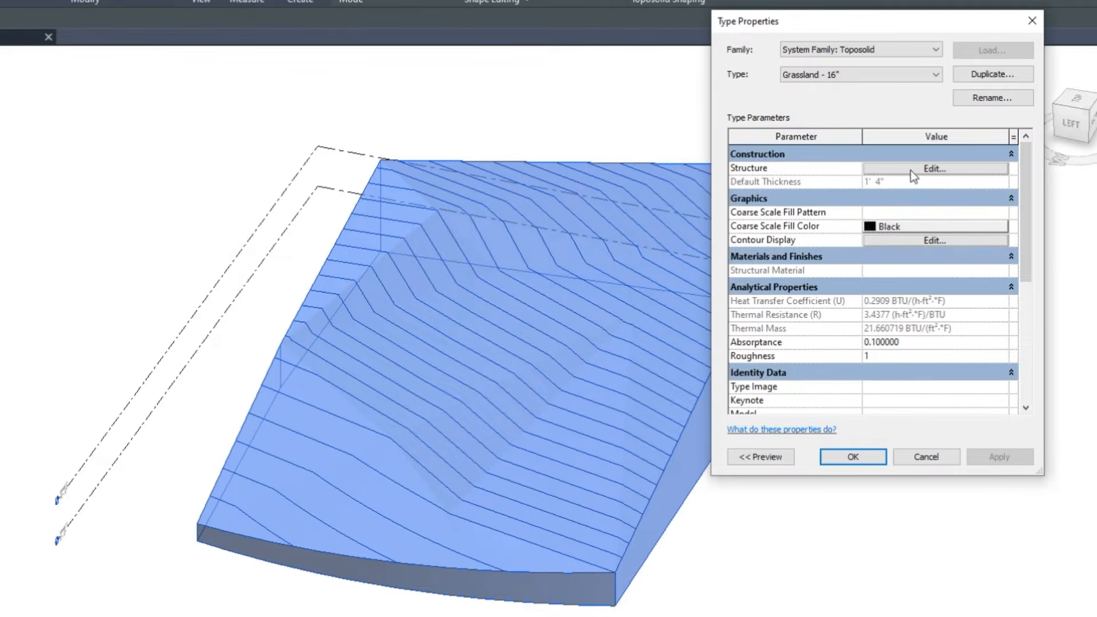
- Examine the layer functions, materials and thicknesses in the structure of the Grassland - 16" type
click(934, 169)
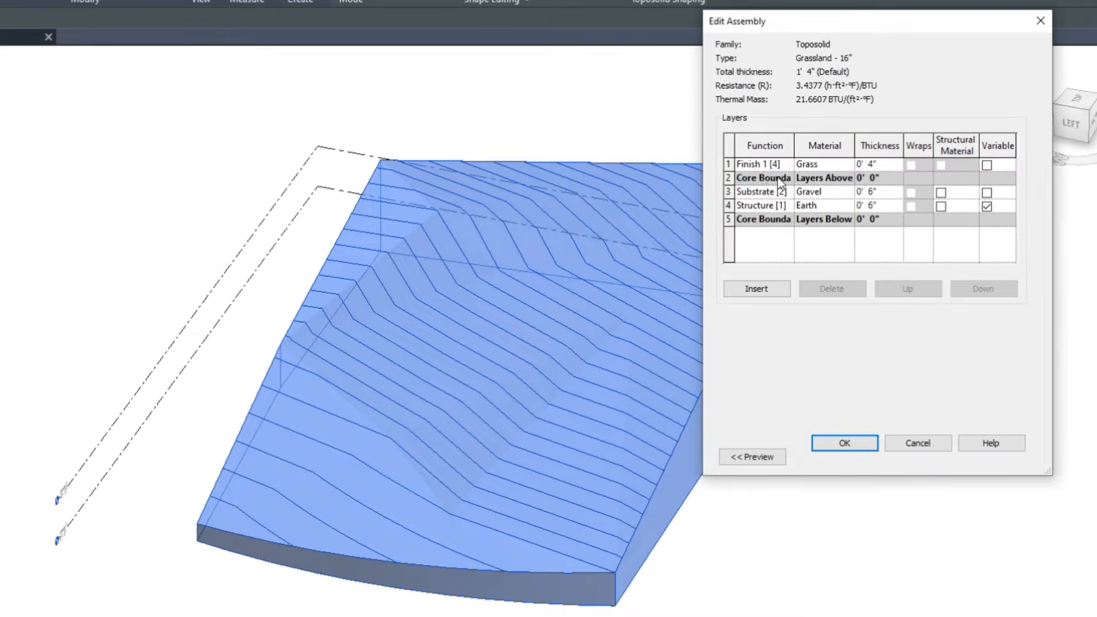
click(877, 165)
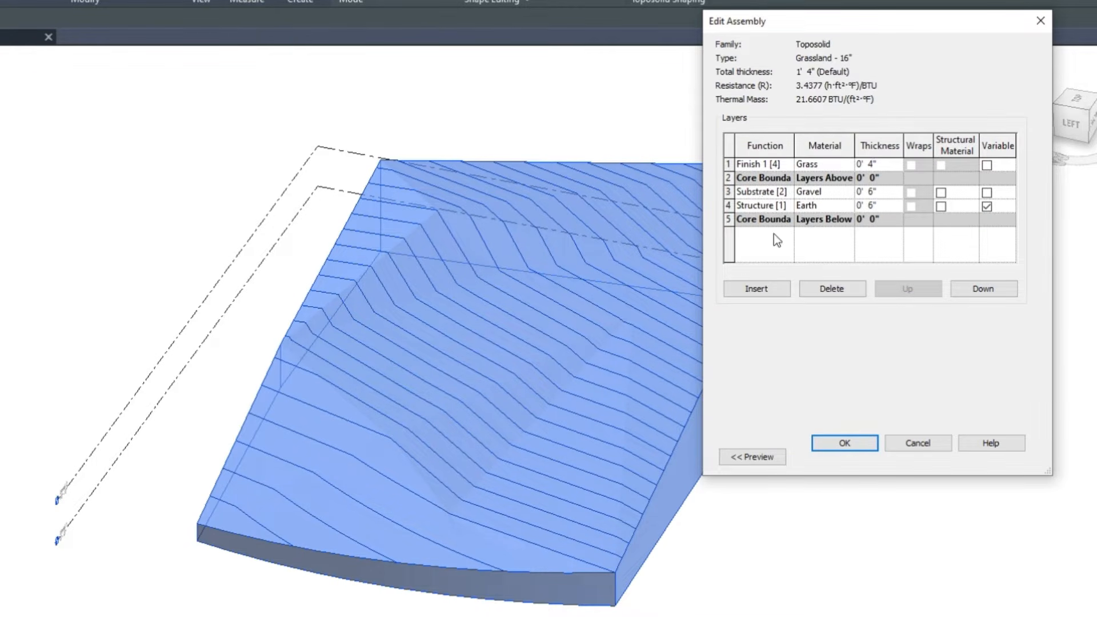
click(854, 450)
- Set the primary contours to start at -150' with a 6' interval and the secondary contours at -120' with a wider interval, and apply
click(963, 243)
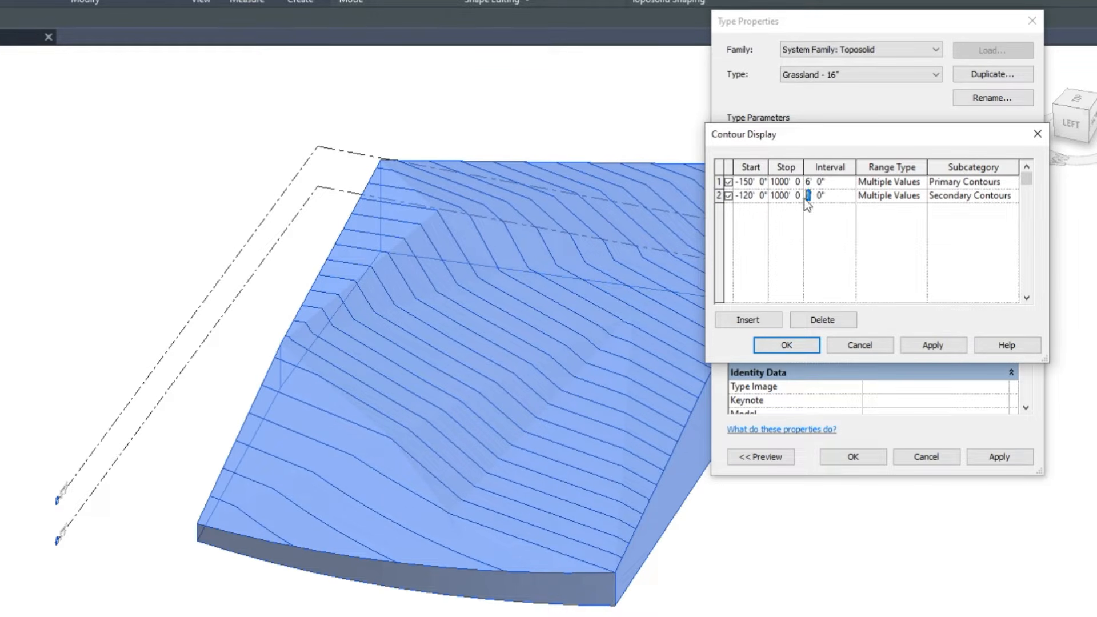
click(932, 345)
click(859, 345)
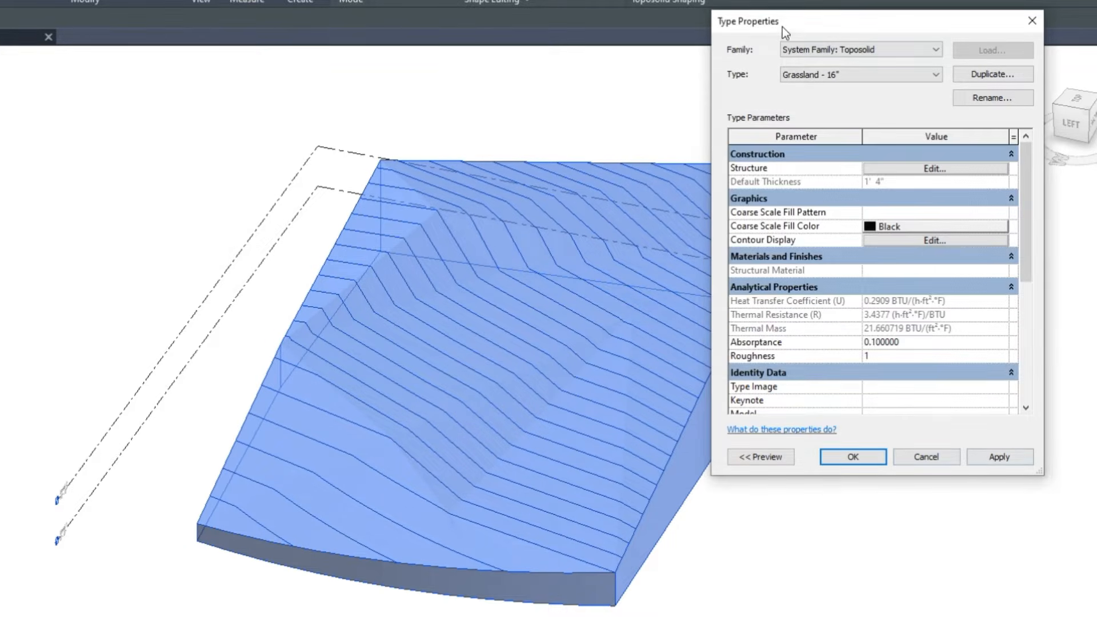
drag(787, 31, 839, 17)
click(1050, 441)
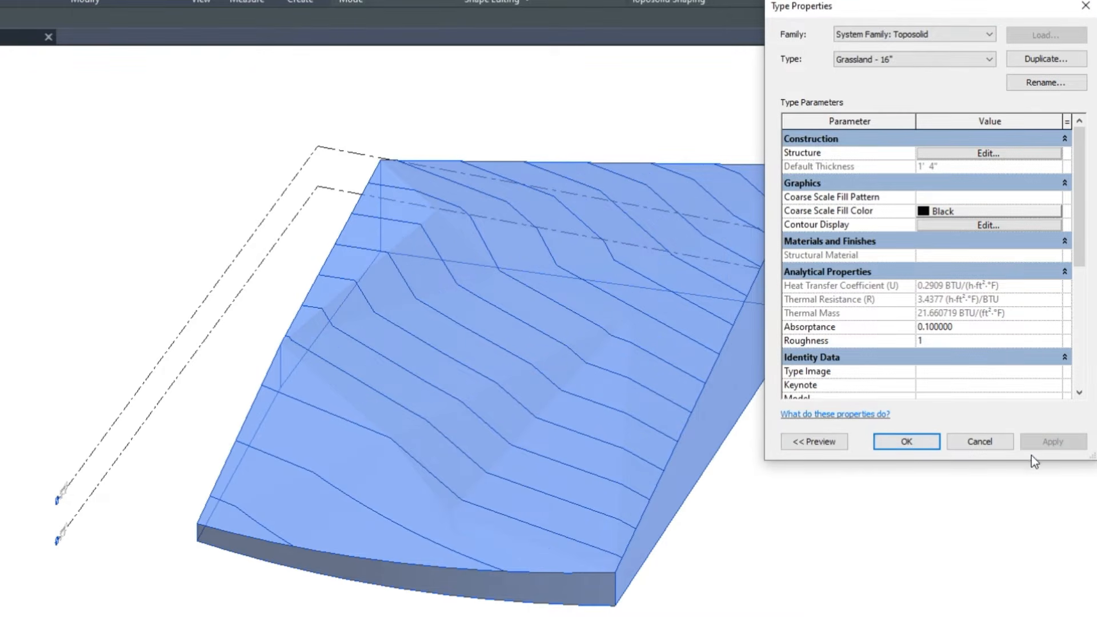
- Accept the contour changes in the Grassland - 16" type properties and deselect the toposolid
click(908, 443)
key(Escape)
scroll(546, 414, down, 2)
scroll(543, 410, up, 2)
- Review the contour display and other type parameters of the Grassland - 16" toposolid, then leave them without applying changes
click(516, 364)
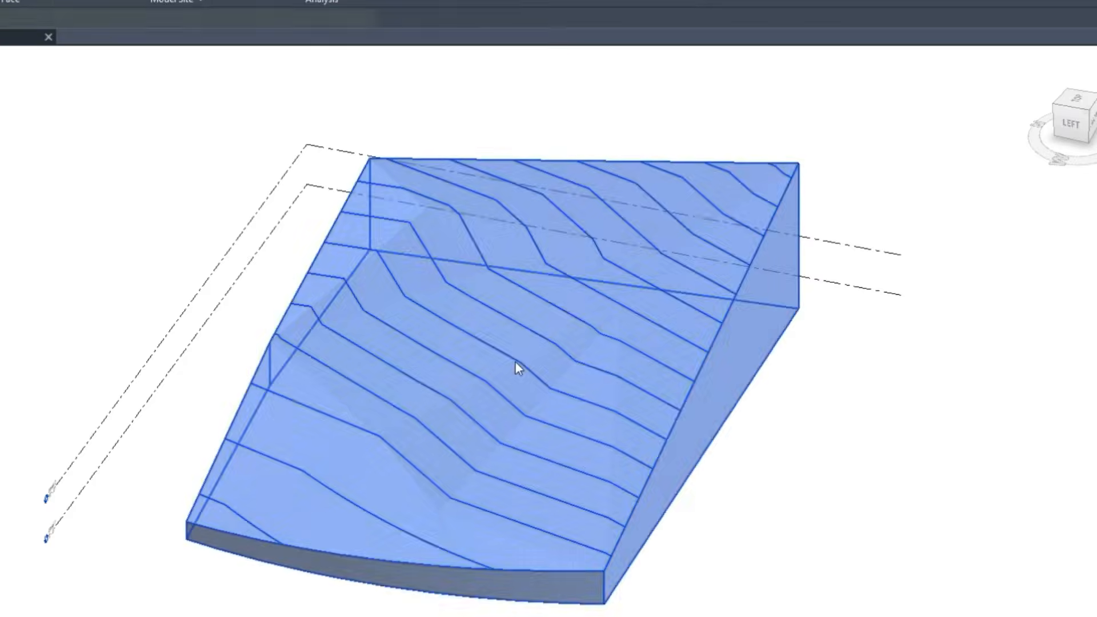
click(0, 112)
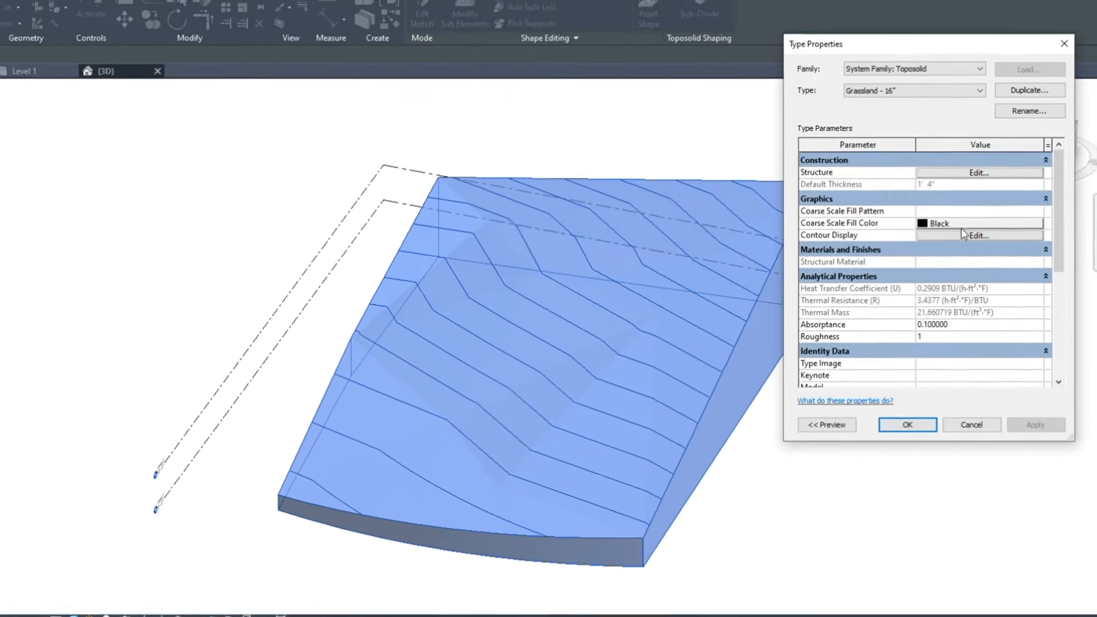
click(962, 224)
click(986, 357)
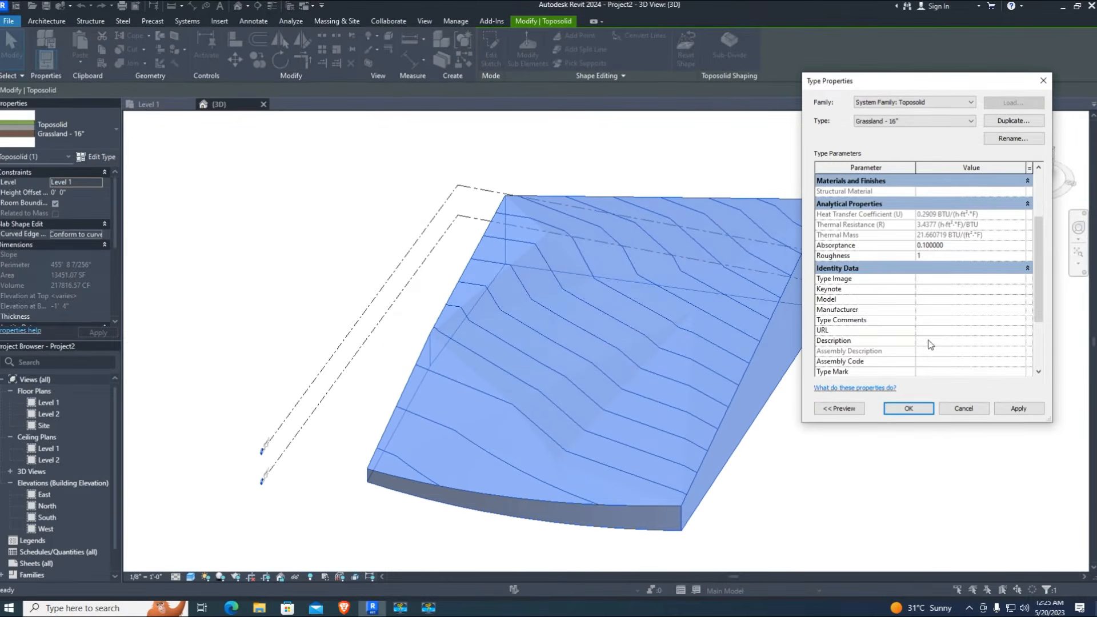
click(981, 412)
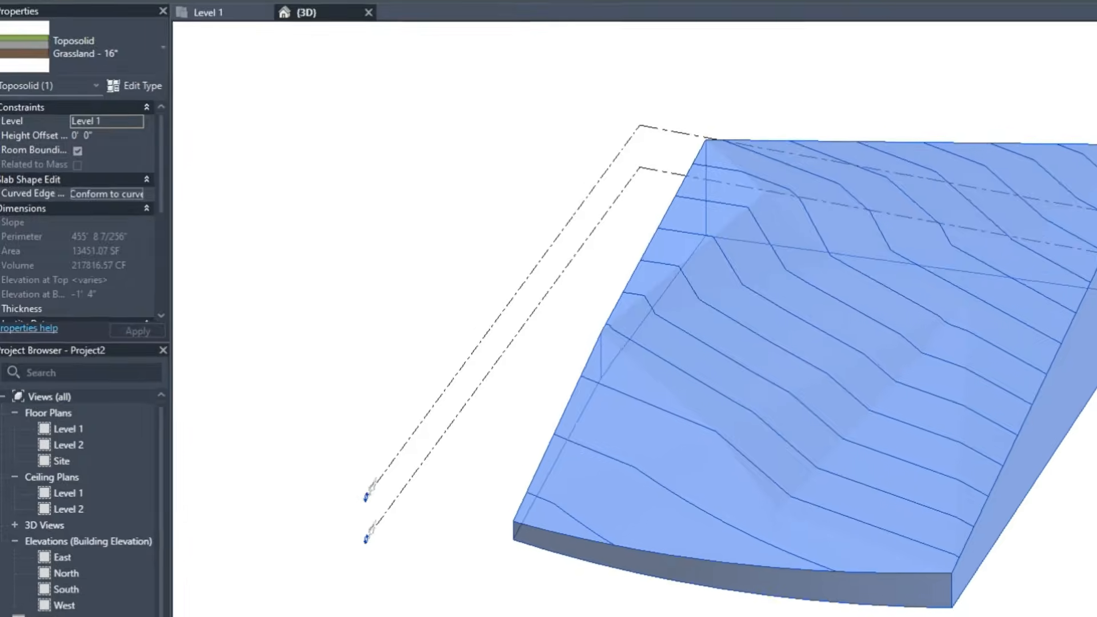
click(286, 149)
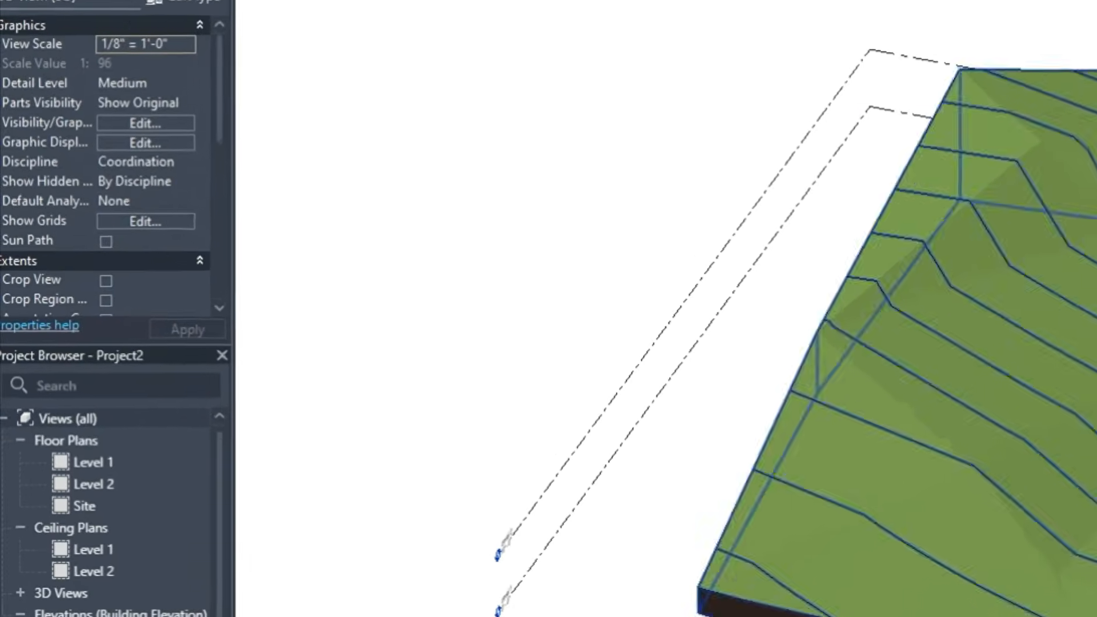
- Sub-divide the toposolid with a rectangular strip about 17' by 160'-6" running along the slope and finish the boundary
click(1064, 326)
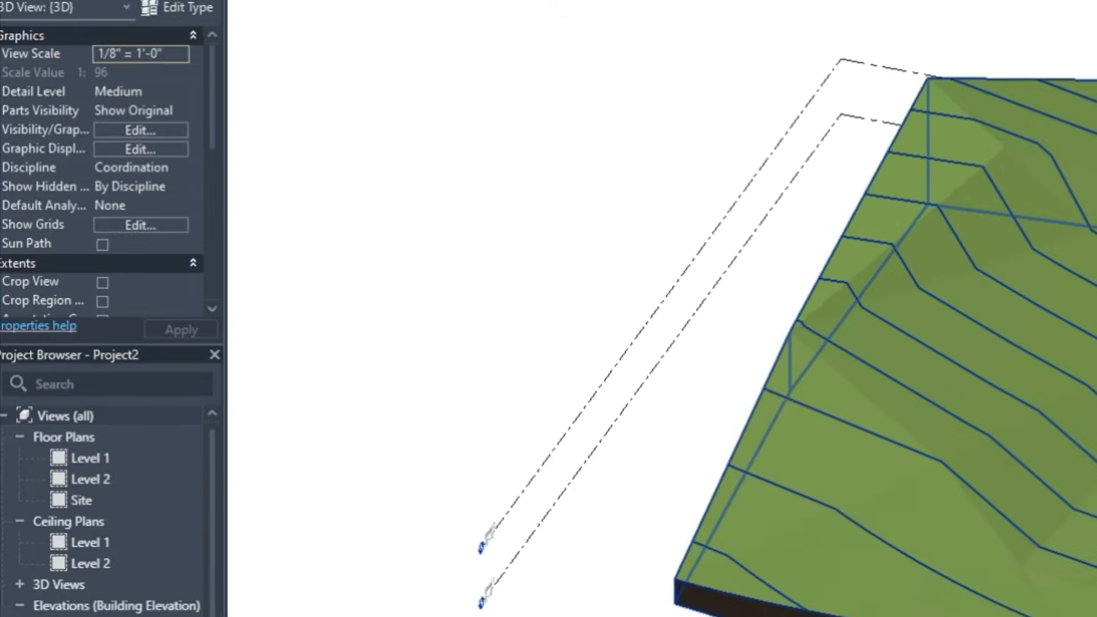
click(993, 400)
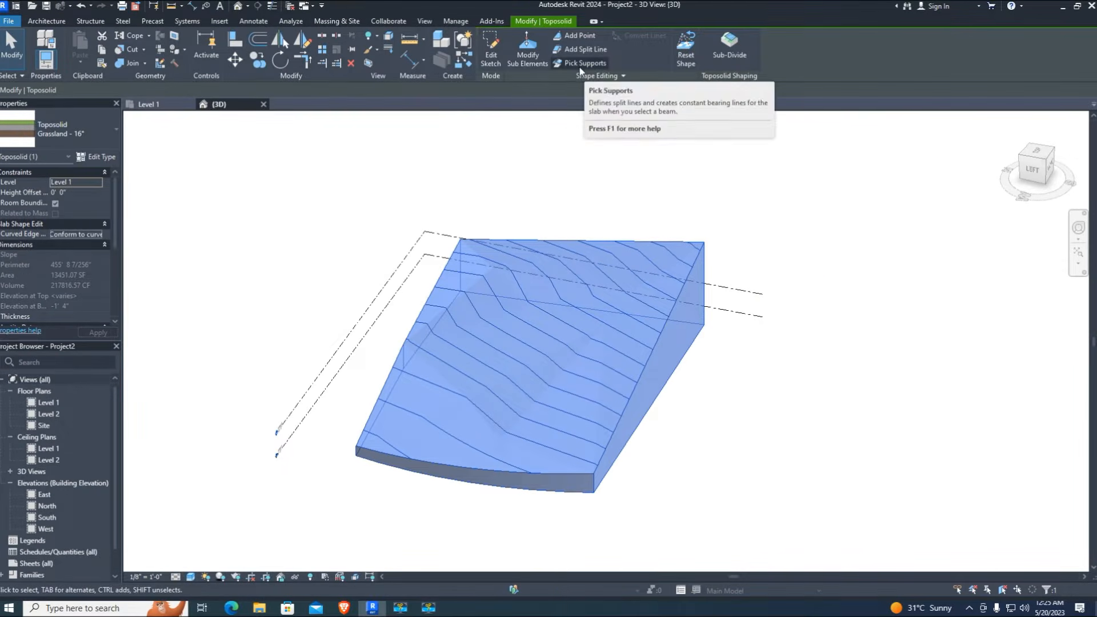
click(729, 46)
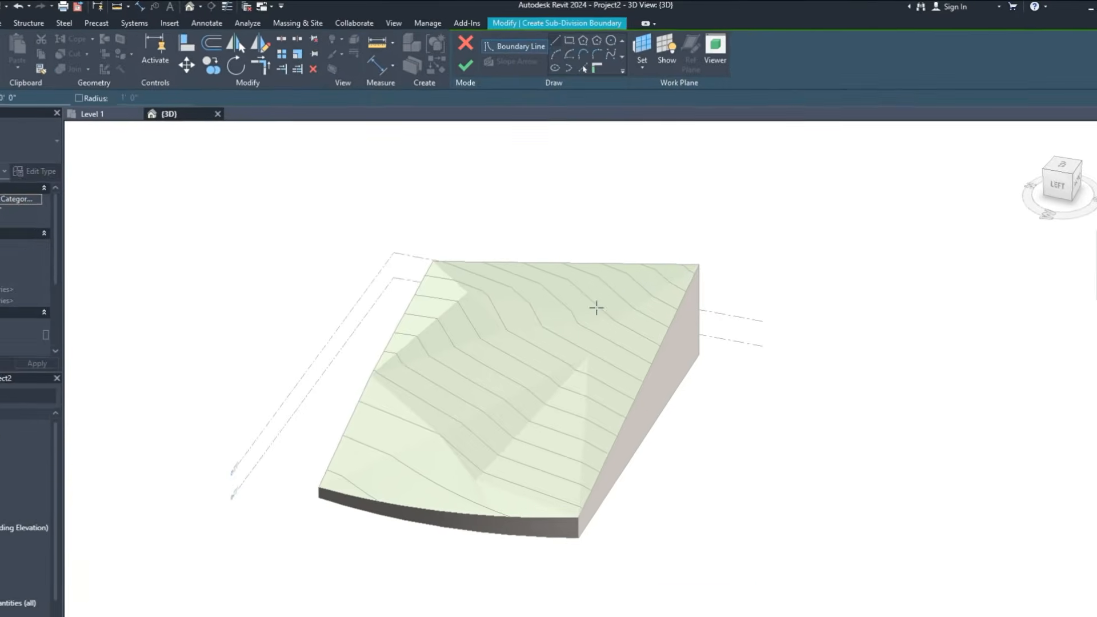
click(440, 307)
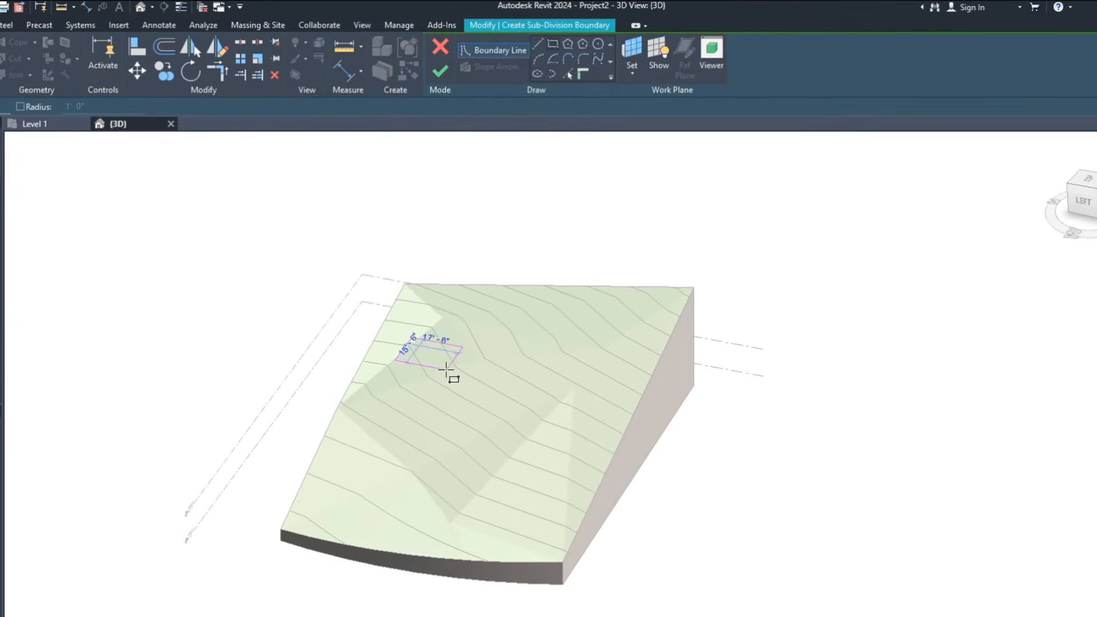
key(Escape)
key(Escape)
click(554, 48)
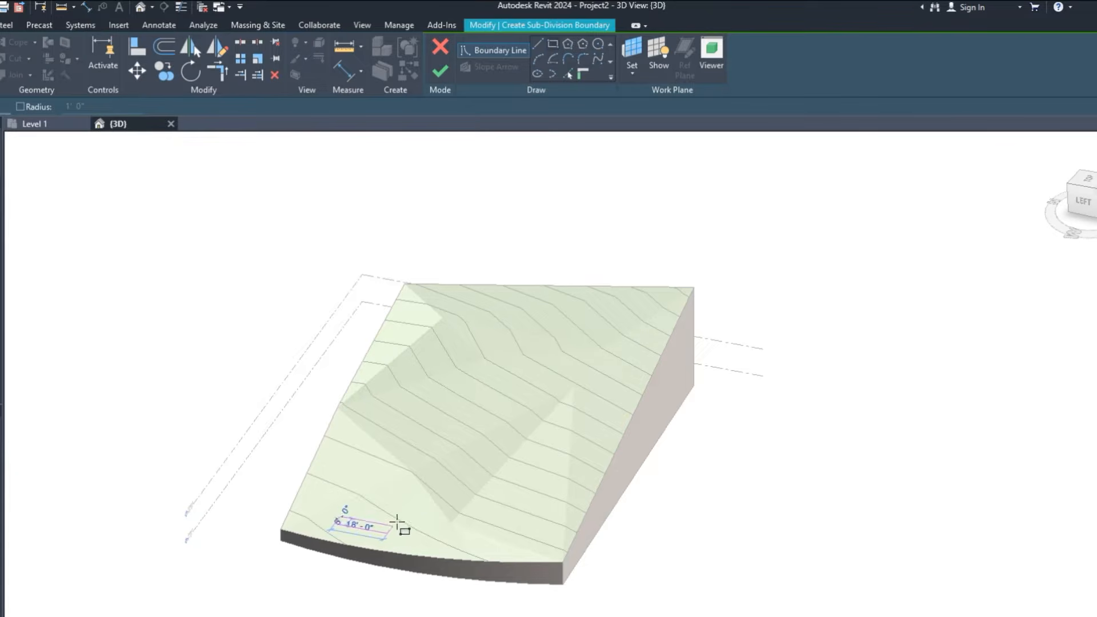
click(560, 297)
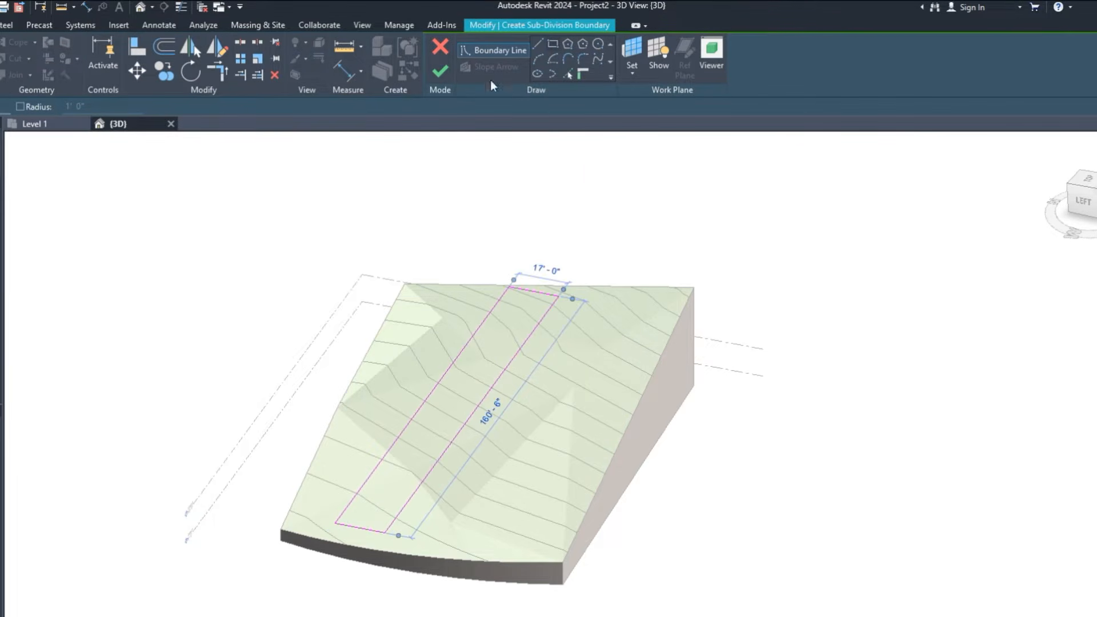
click(444, 73)
click(718, 571)
scroll(325, 539, up, 3)
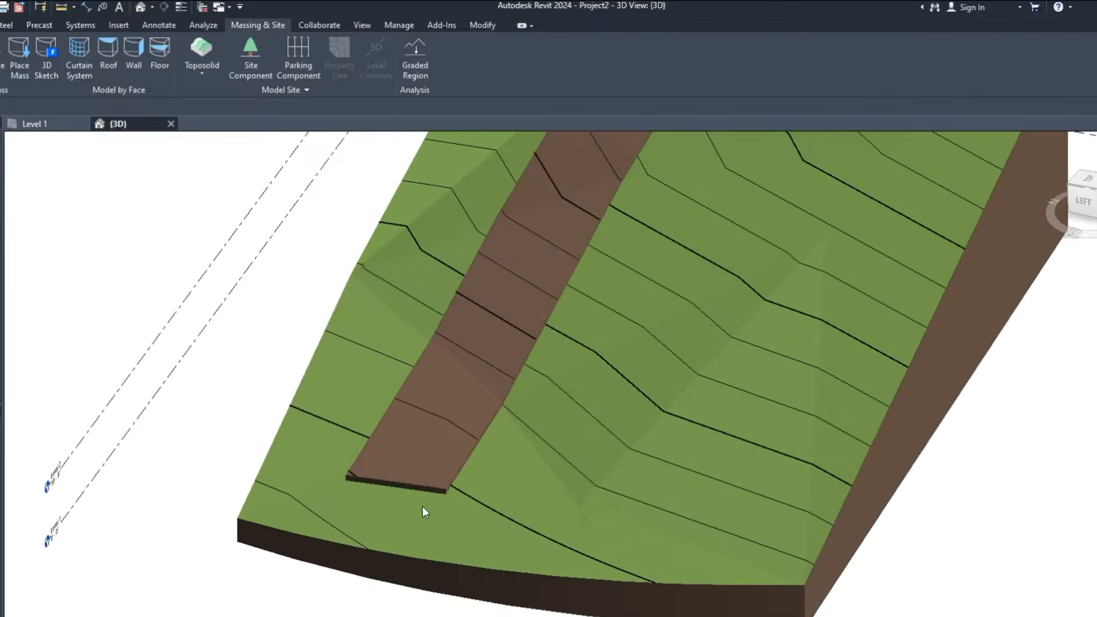
- Inspect how the sub-division strip follows the terrain, selecting the strip and the host toposolid in turn
click(478, 409)
scroll(512, 350, down, 4)
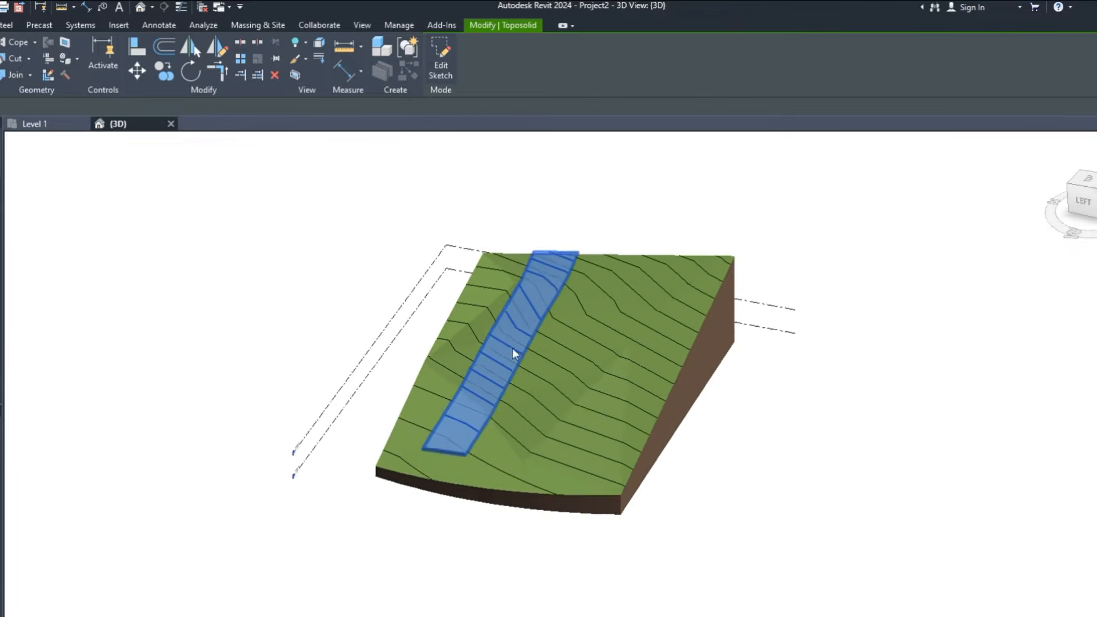
scroll(579, 261, up, 3)
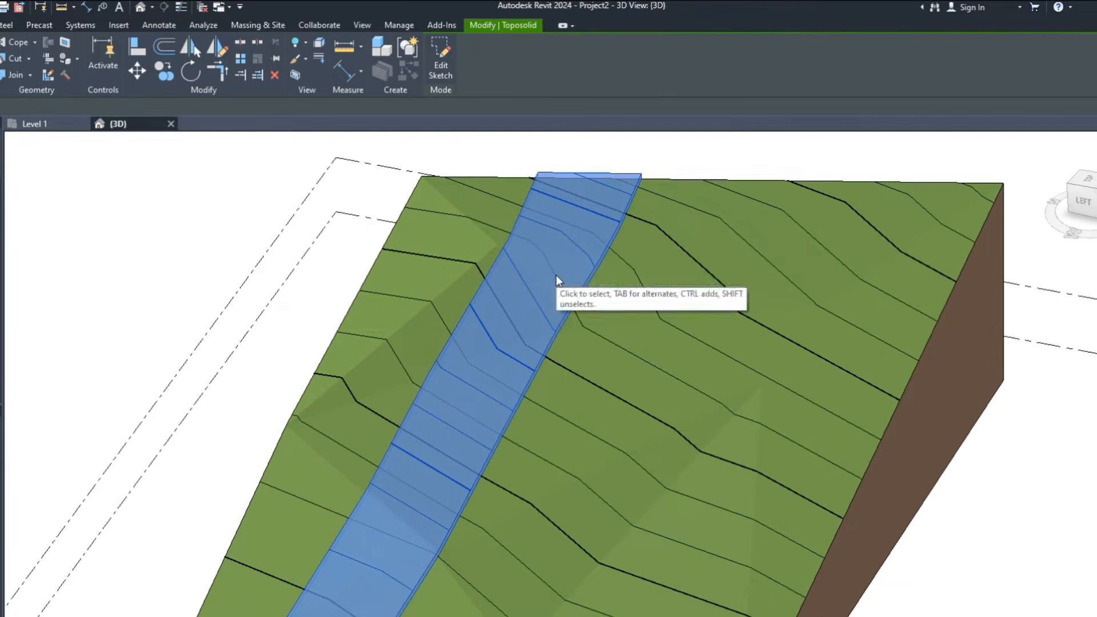
scroll(471, 454, down, 3)
key(Escape)
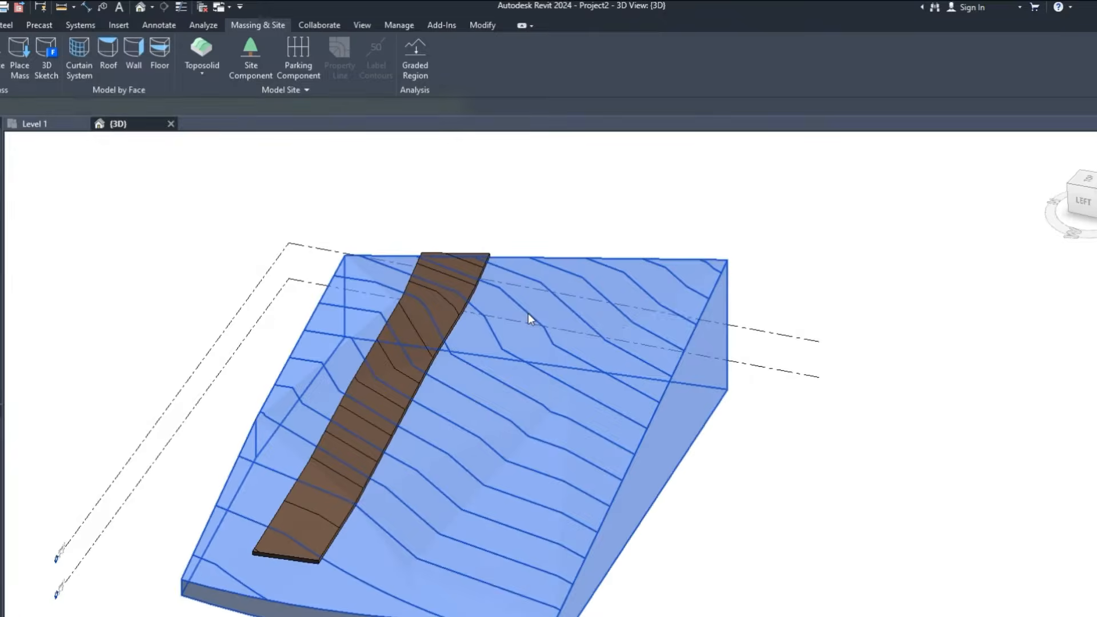
click(528, 313)
key(Escape)
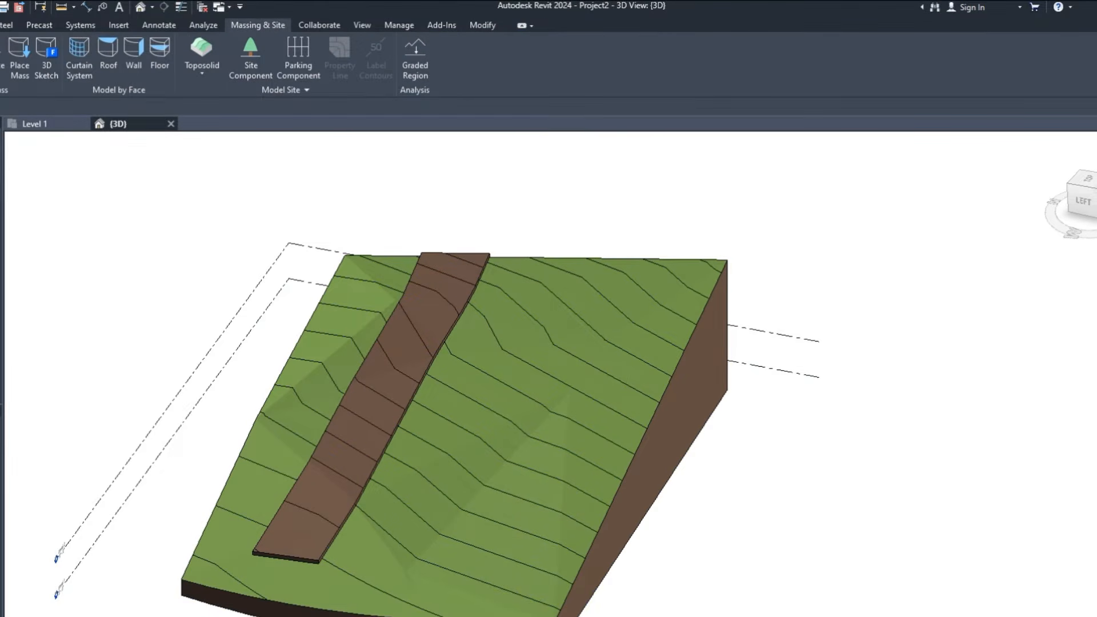
- Split the toposolid in the Level 1 plan with a rectangle about 146'-6" by 7'-6" crossing its full width near the lower edge
click(598, 371)
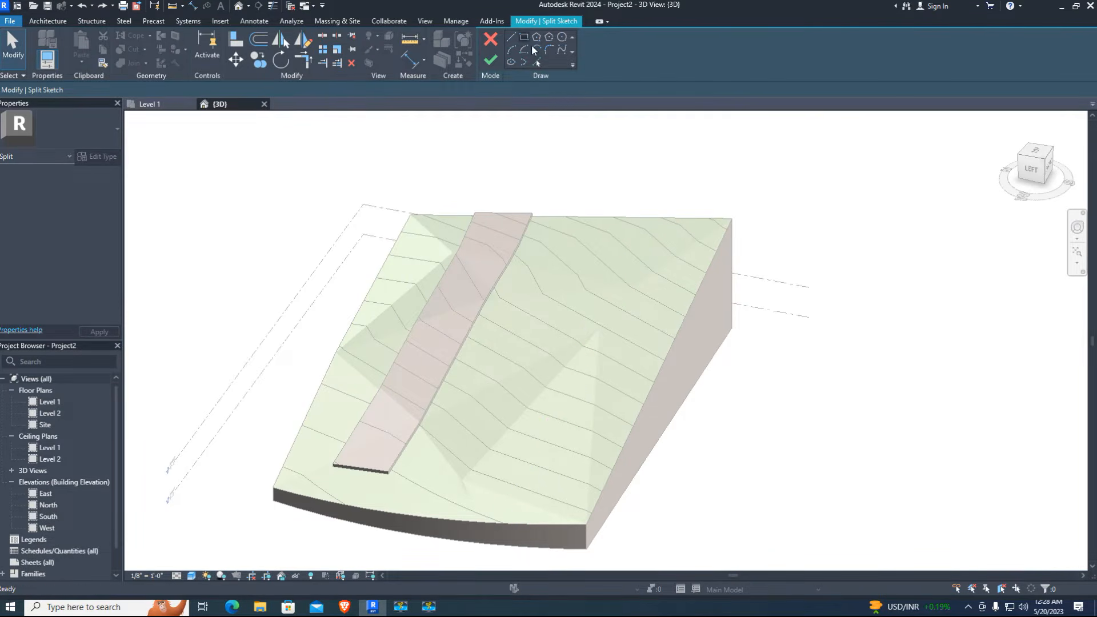
click(537, 63)
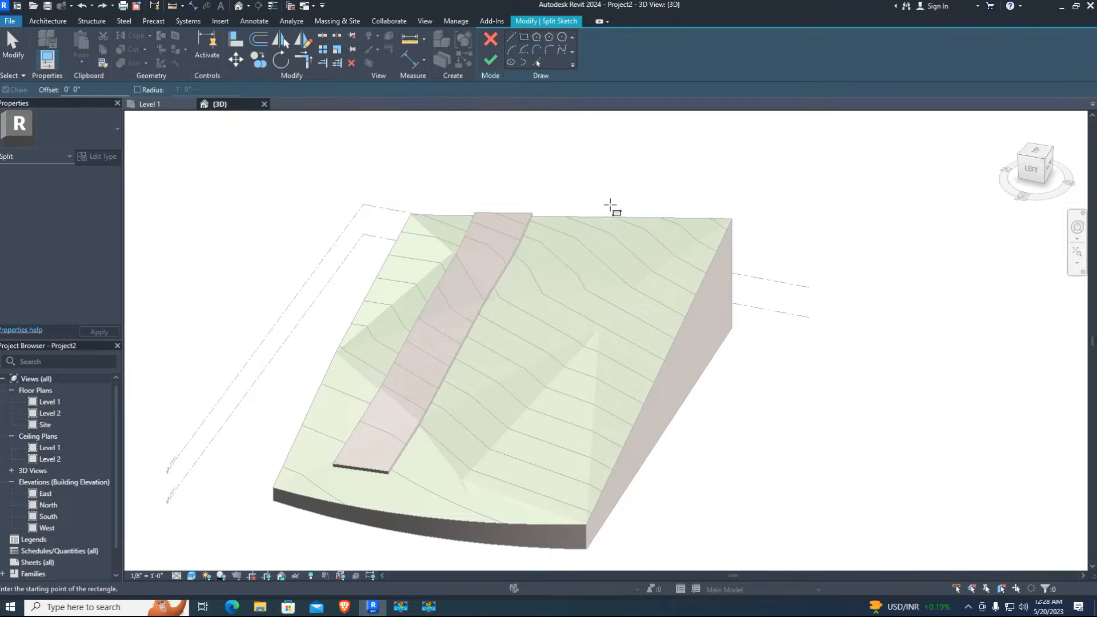
click(159, 104)
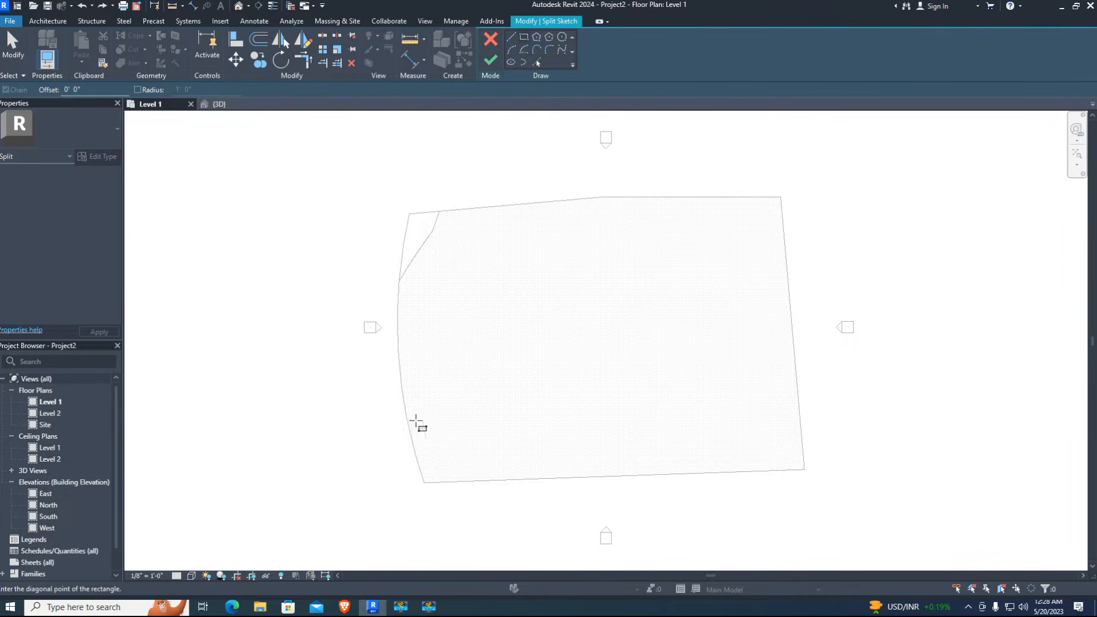
click(816, 427)
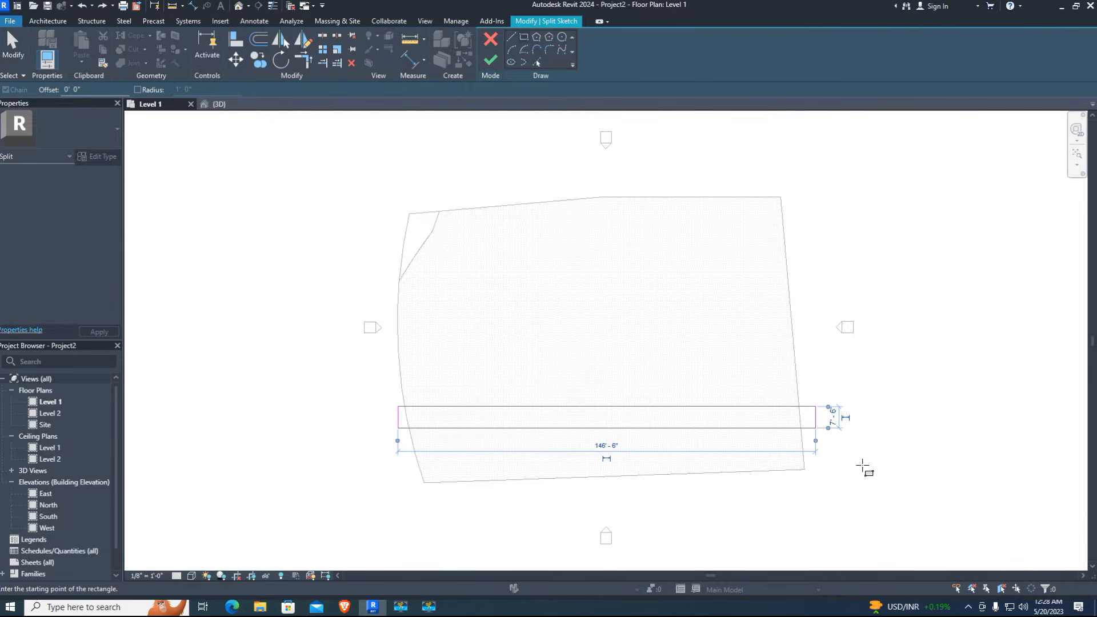
click(491, 62)
click(901, 579)
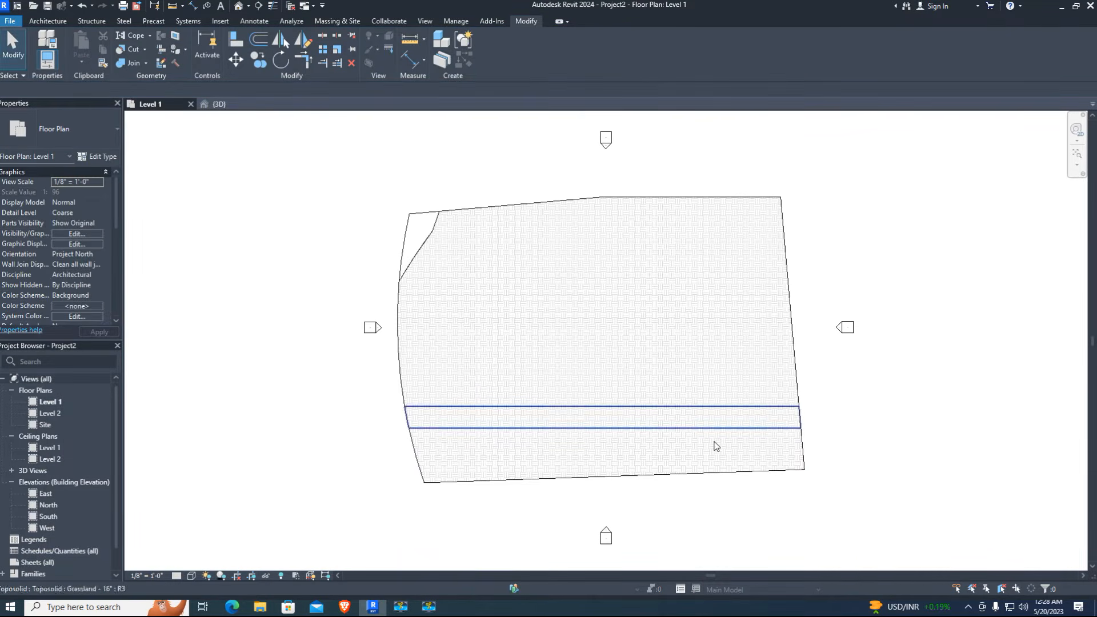
- Move the outer split piece and the narrow middle strip away from the main toposolid in the 3D view
click(237, 107)
click(634, 418)
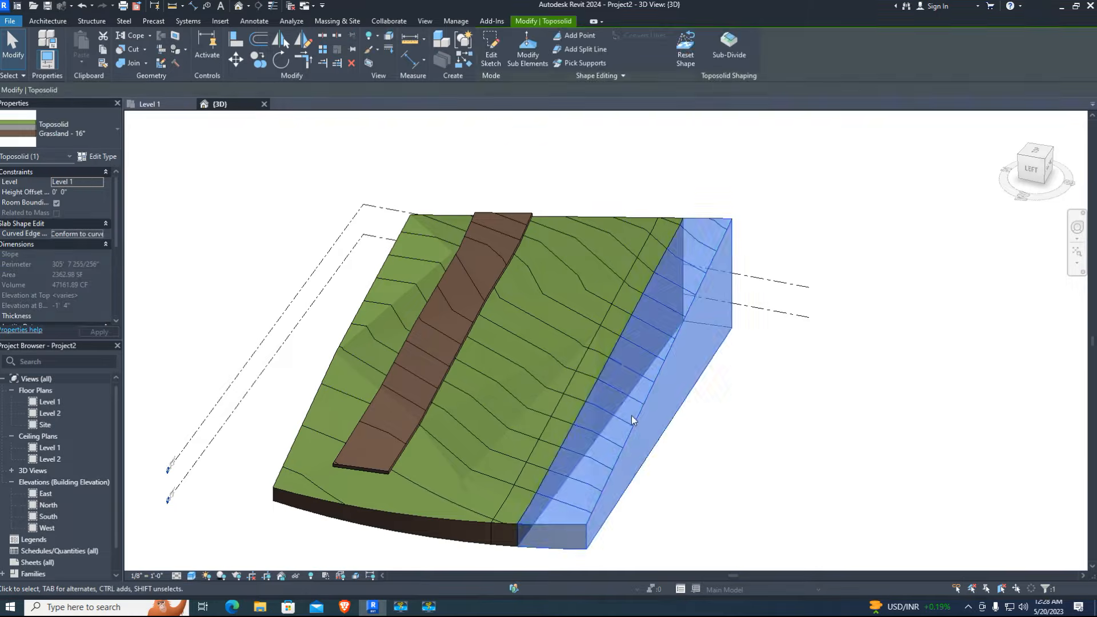
click(717, 426)
drag(626, 403, 845, 435)
click(756, 444)
scroll(748, 449, down, 3)
scroll(676, 511, up, 2)
drag(611, 417, 676, 436)
click(727, 509)
- Examine the three separated toposolid pieces and the sub-division on the main one from several angles
scroll(724, 451, down, 2)
shift+middle_drag(624, 485, 806, 425)
scroll(807, 425, up, 5)
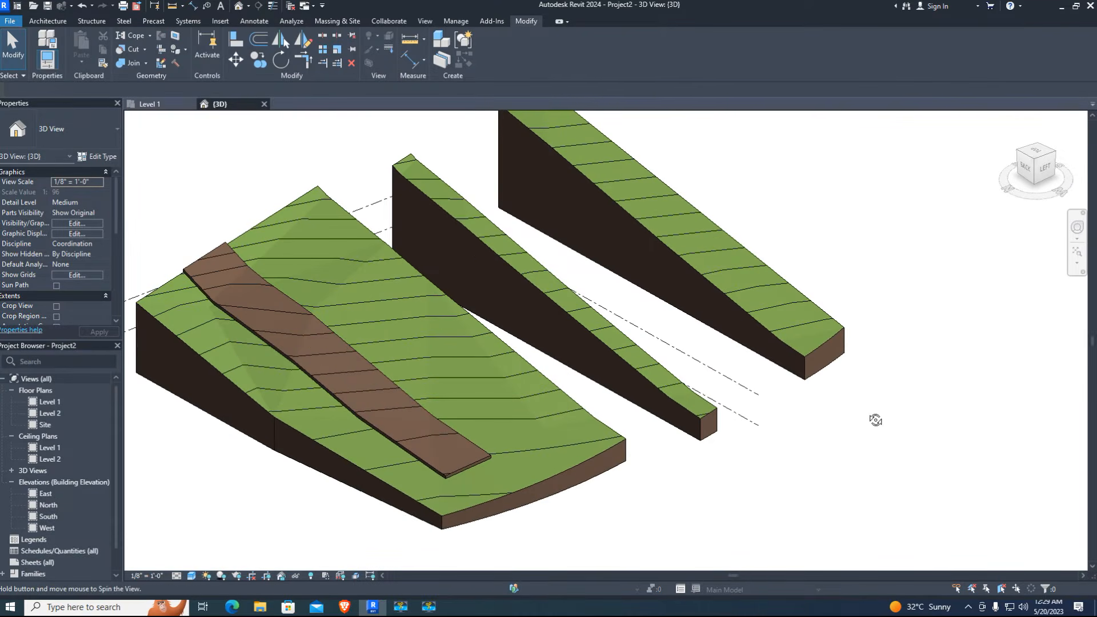
shift+middle_drag(874, 421, 734, 384)
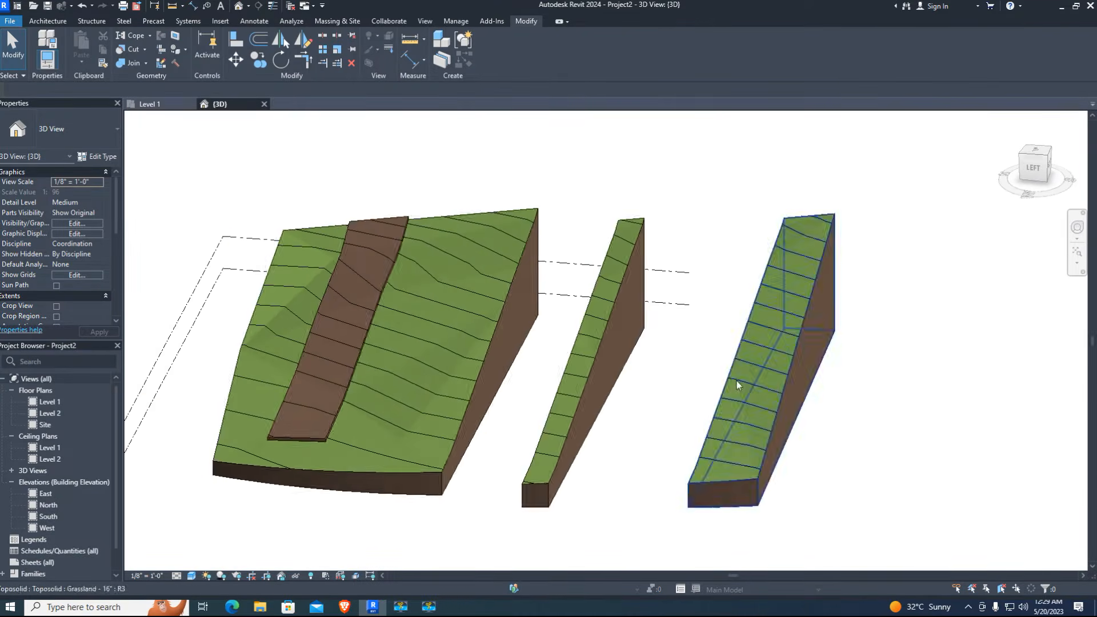
scroll(553, 439, down, 3)
shift+middle_drag(553, 438, 732, 490)
scroll(732, 490, up, 4)
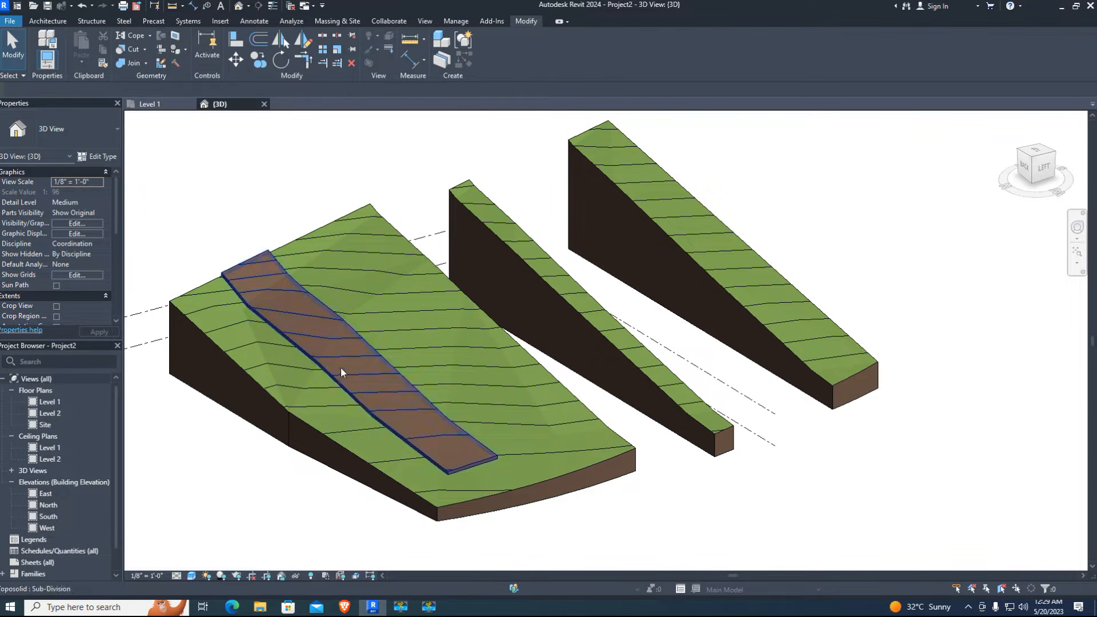
click(360, 315)
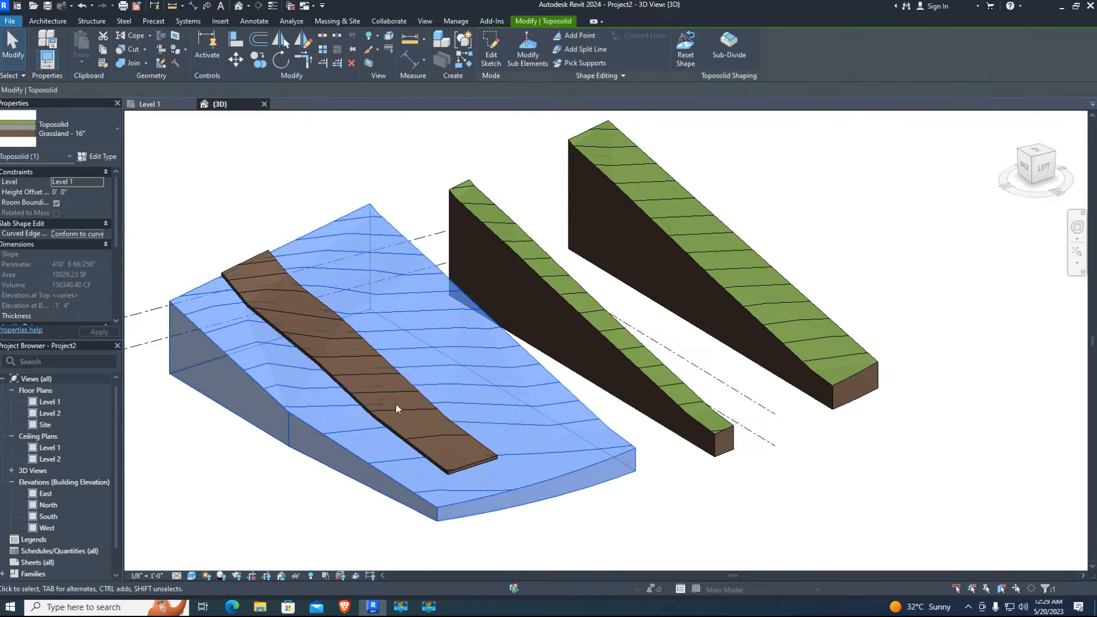
middle_drag(348, 385, 386, 377)
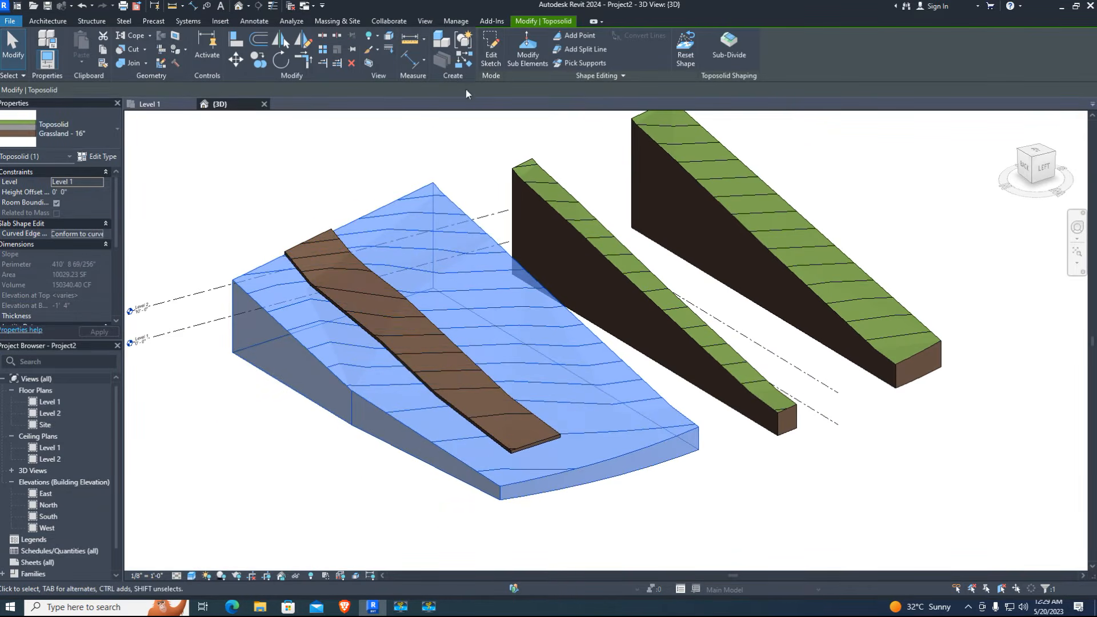
key(Escape)
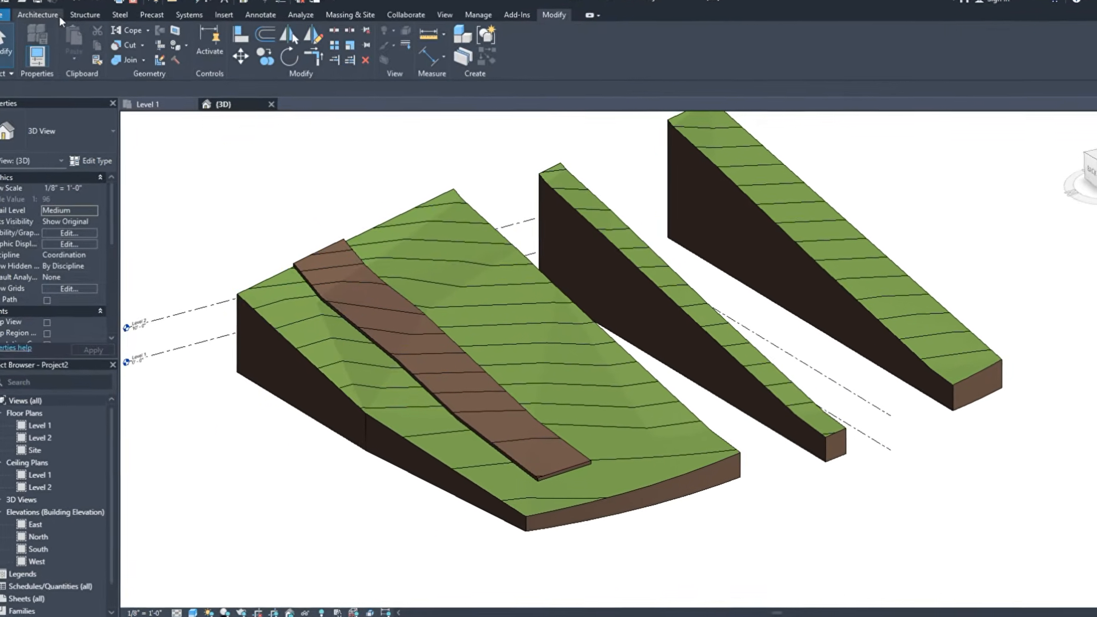
- Place an RPC deciduous tree, American Beech - 20', at the low end of the outermost split piece
click(57, 14)
click(125, 63)
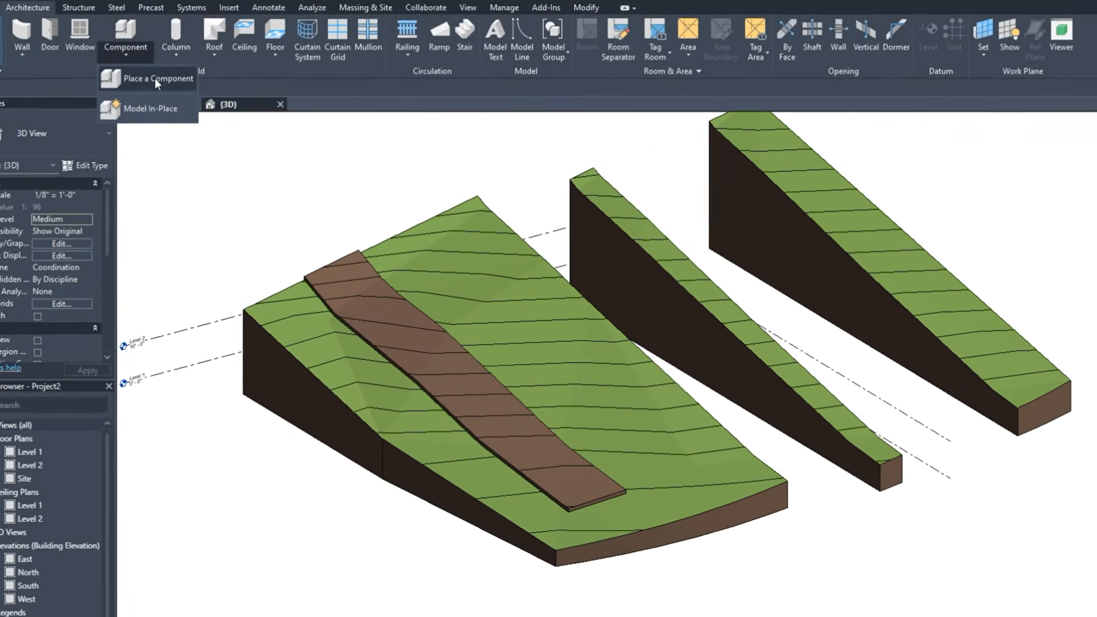
click(149, 77)
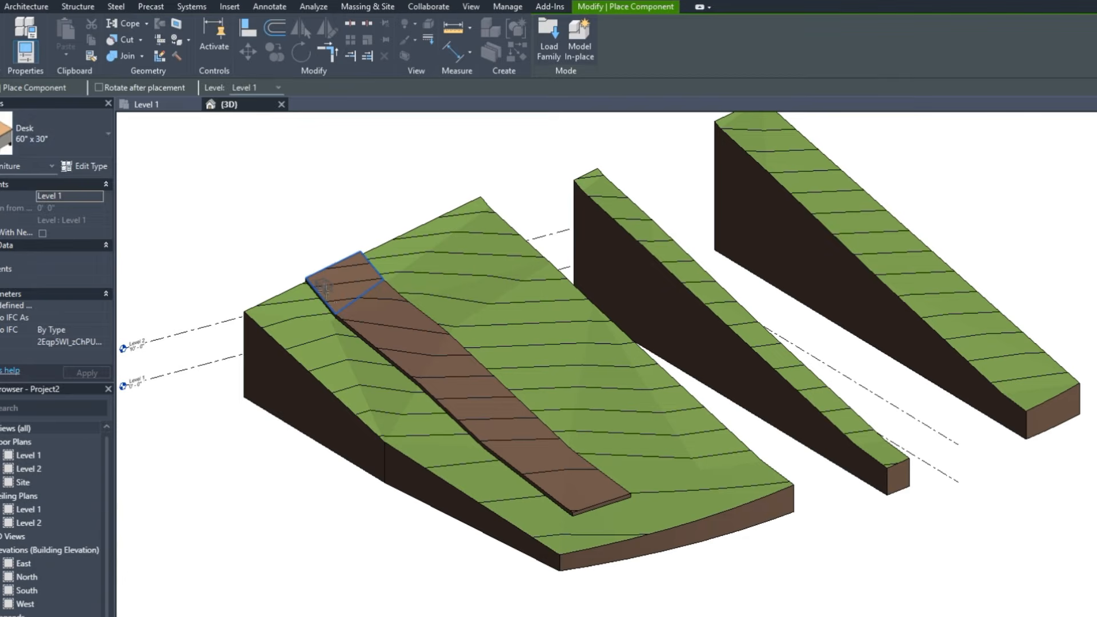
click(92, 140)
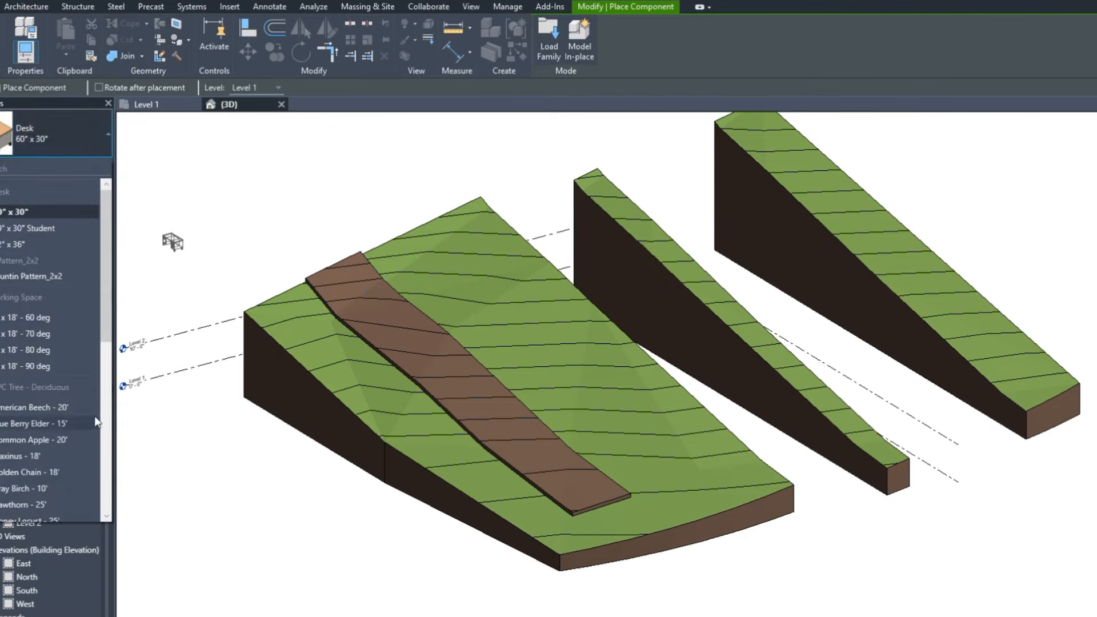
scroll(53, 420, down, 5)
scroll(54, 420, up, 1)
click(24, 349)
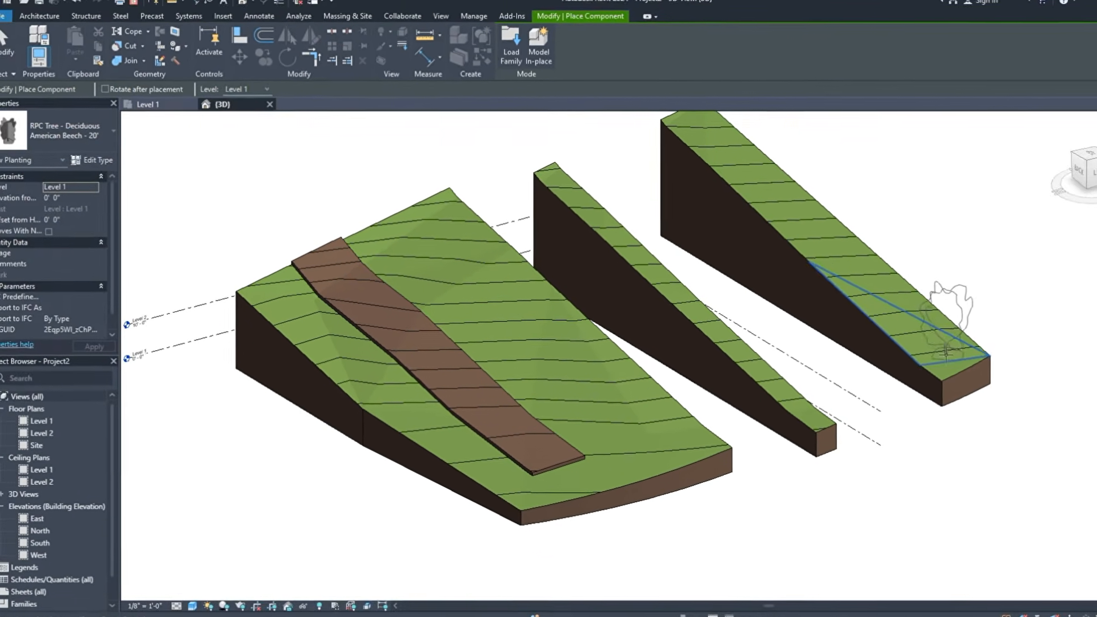
- Place an RPC deciduous tree of type Gray Birch - 10' beside the American Beech on the outermost split piece
click(101, 126)
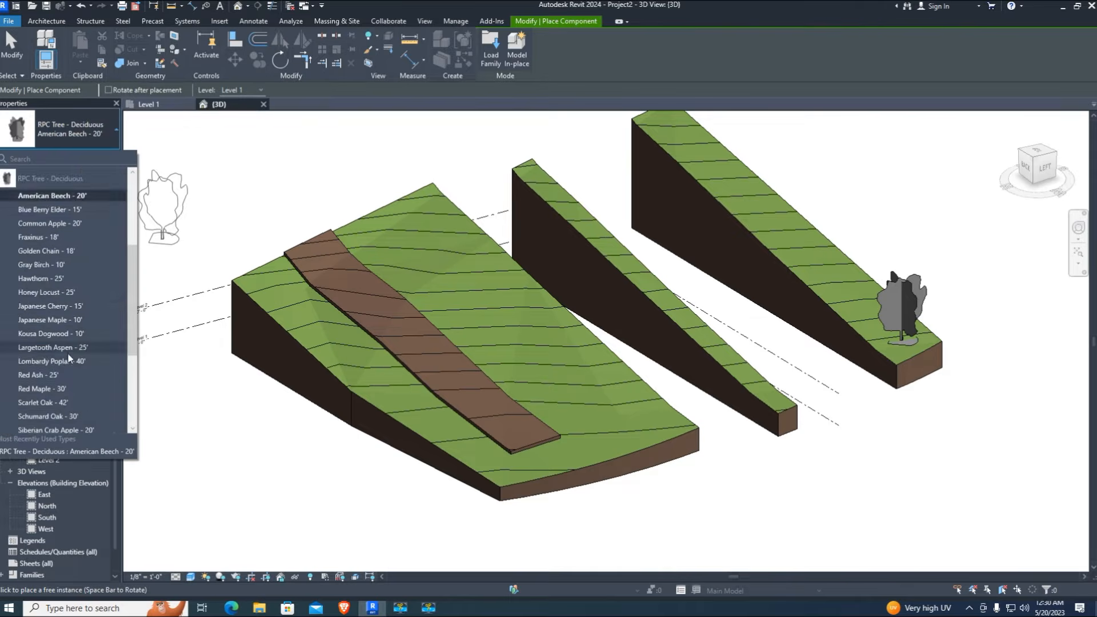
scroll(67, 351, down, 3)
scroll(67, 352, up, 3)
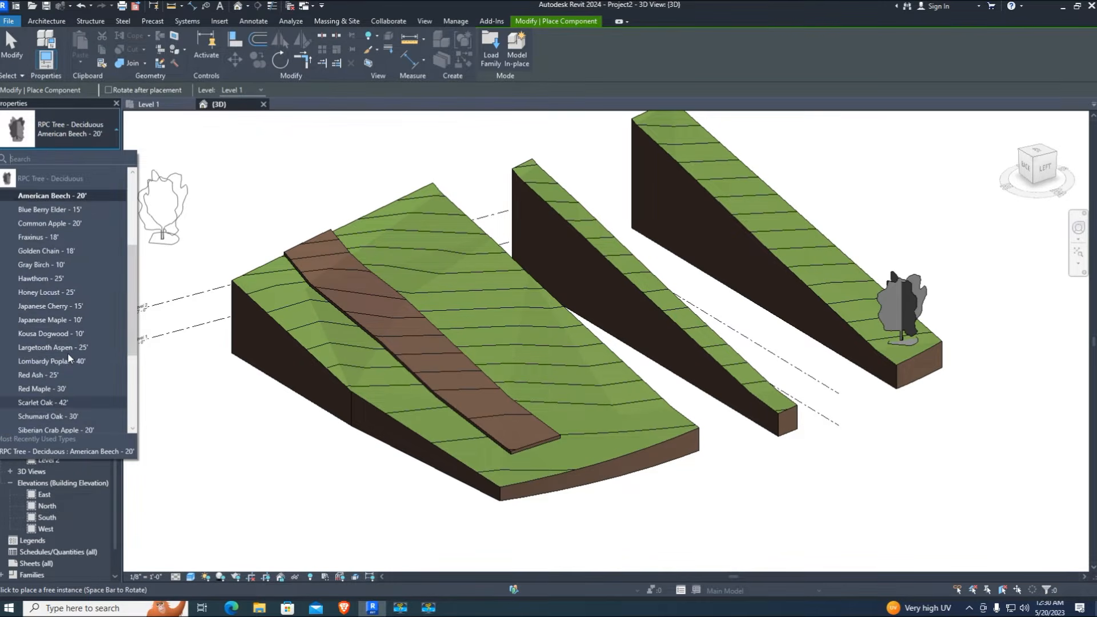
scroll(68, 352, down, 3)
scroll(67, 351, up, 4)
click(42, 320)
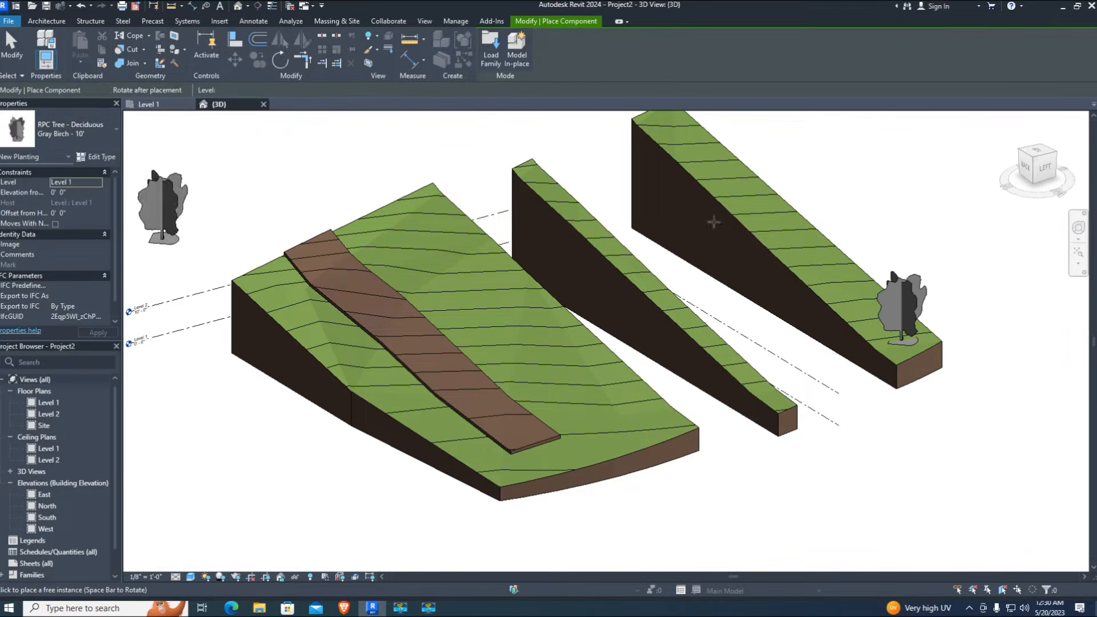
click(838, 280)
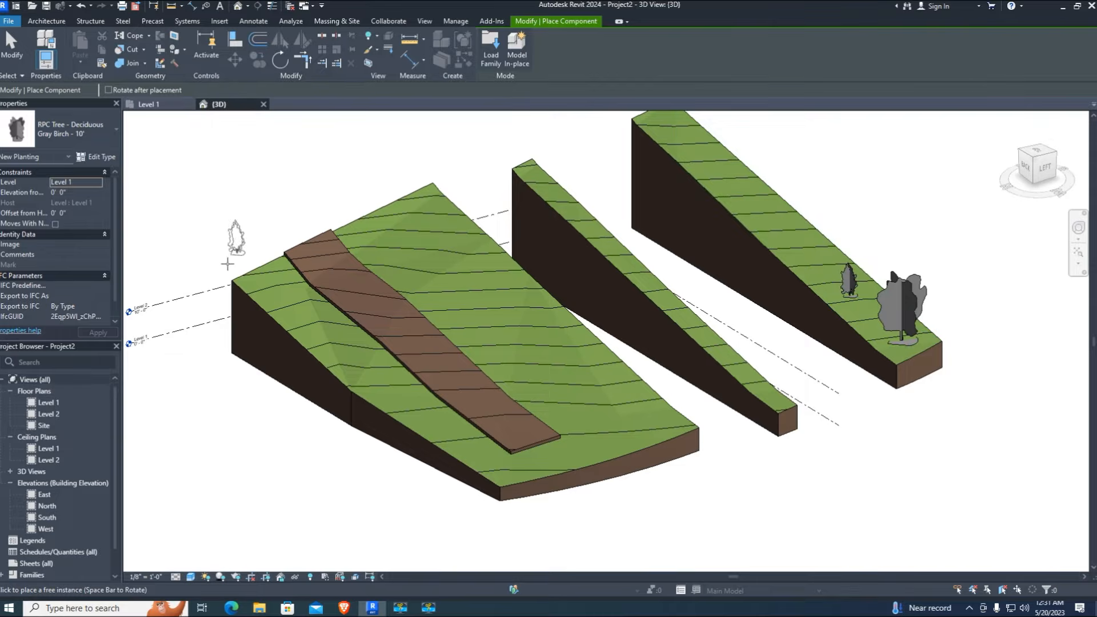
- Place two Kousa Dogwood - 10' trees near the high end of the outermost split piece
click(69, 129)
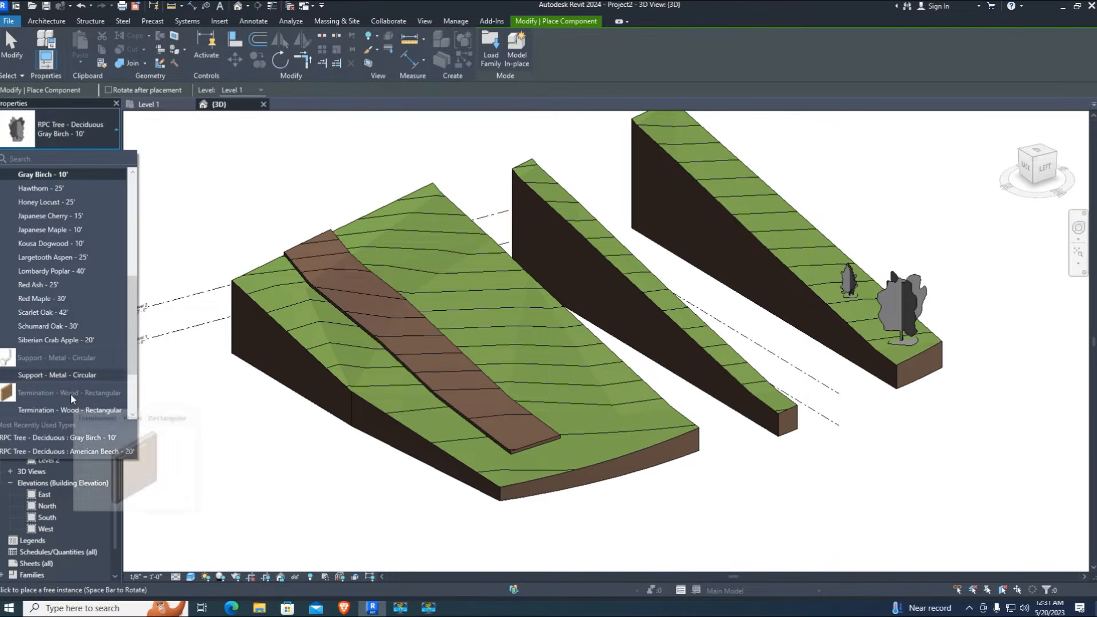
scroll(40, 240, up, 1)
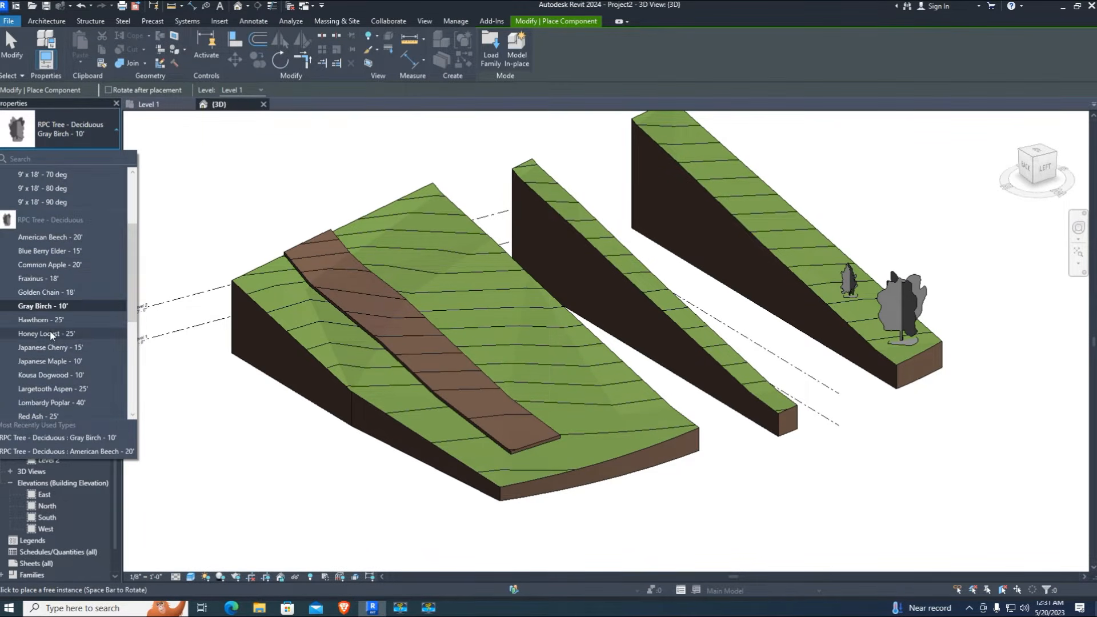
click(51, 374)
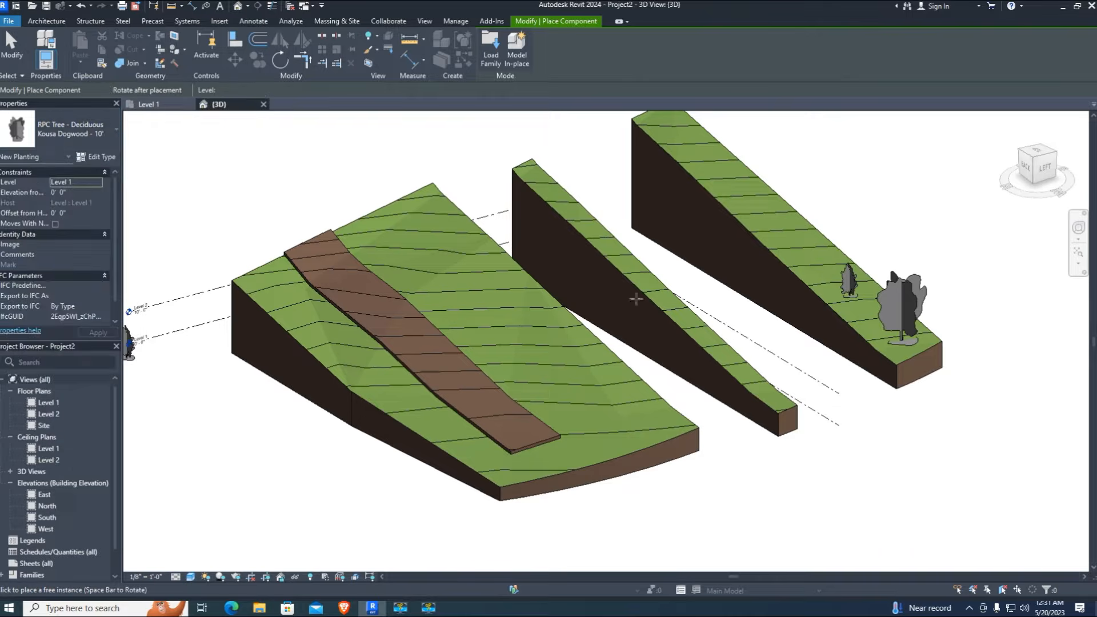
click(677, 139)
click(727, 170)
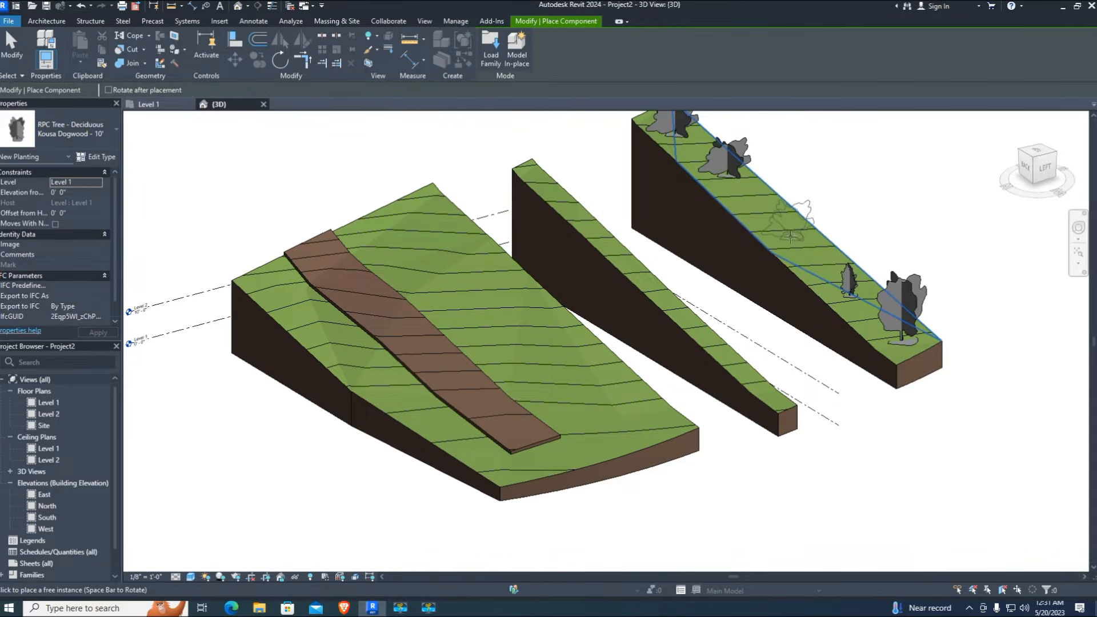
- Place Honey Locust - 25' trees at the middle of the outermost piece and at both ends of the narrow strip
click(104, 143)
scroll(70, 347, up, 3)
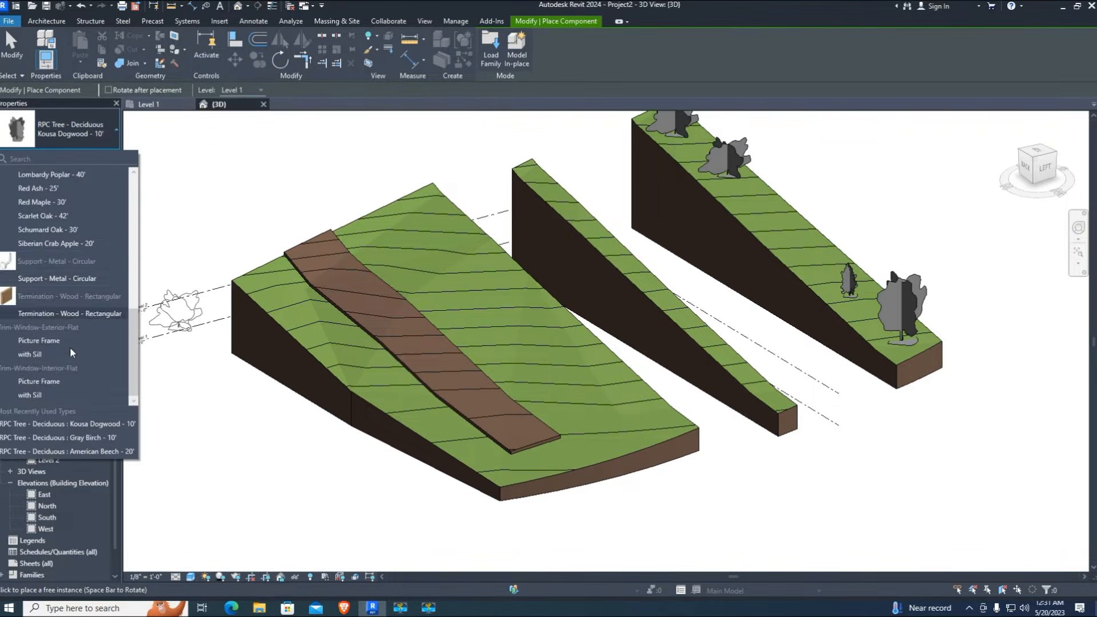
click(46, 320)
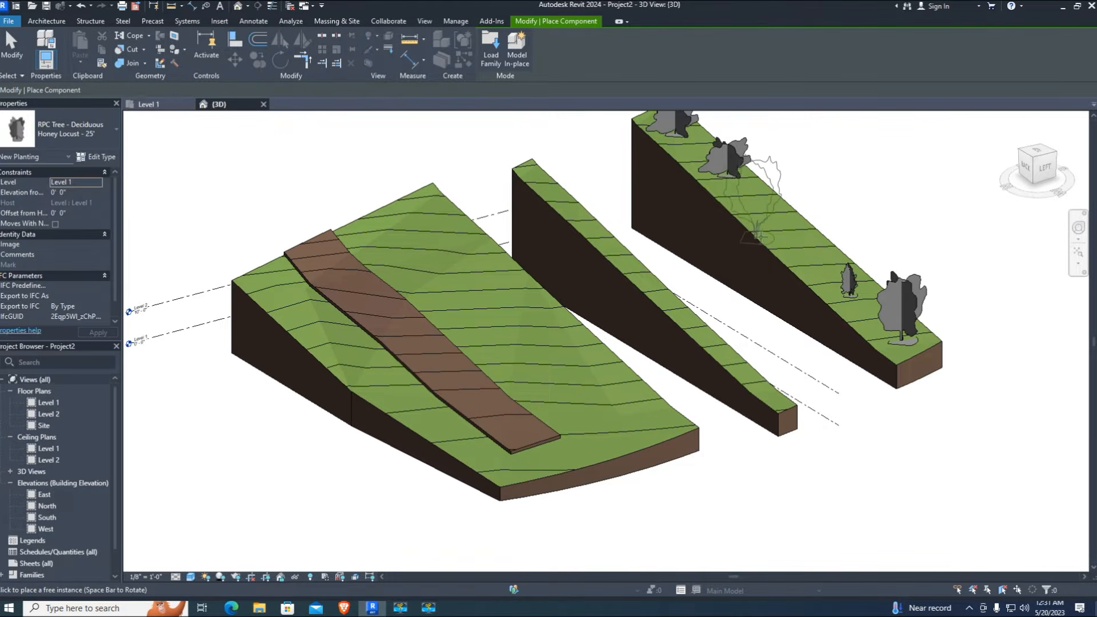
click(791, 243)
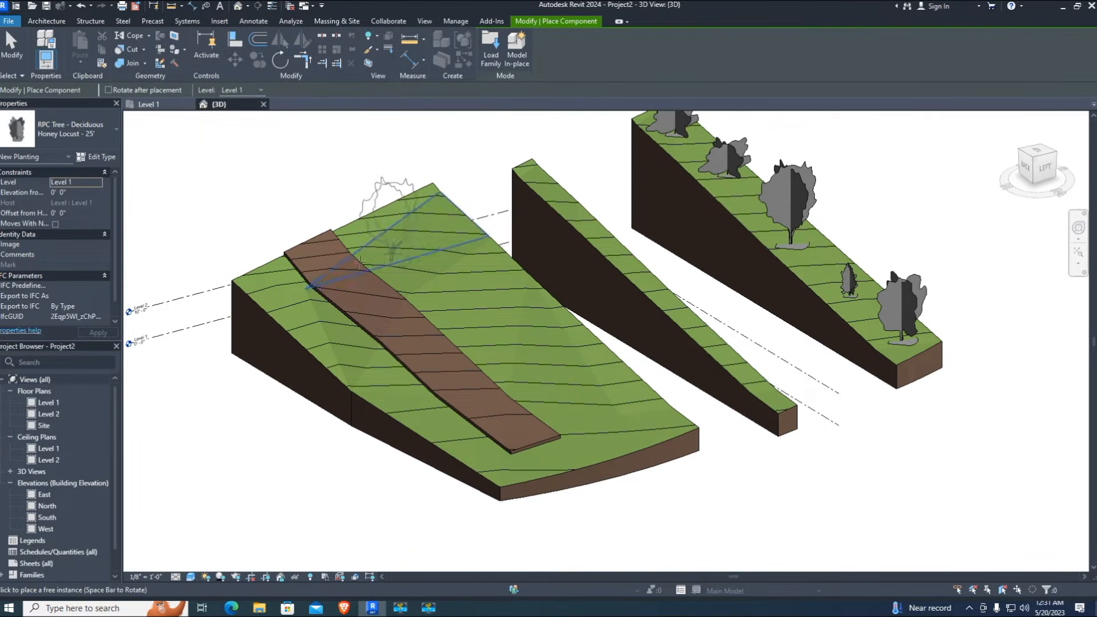
click(550, 191)
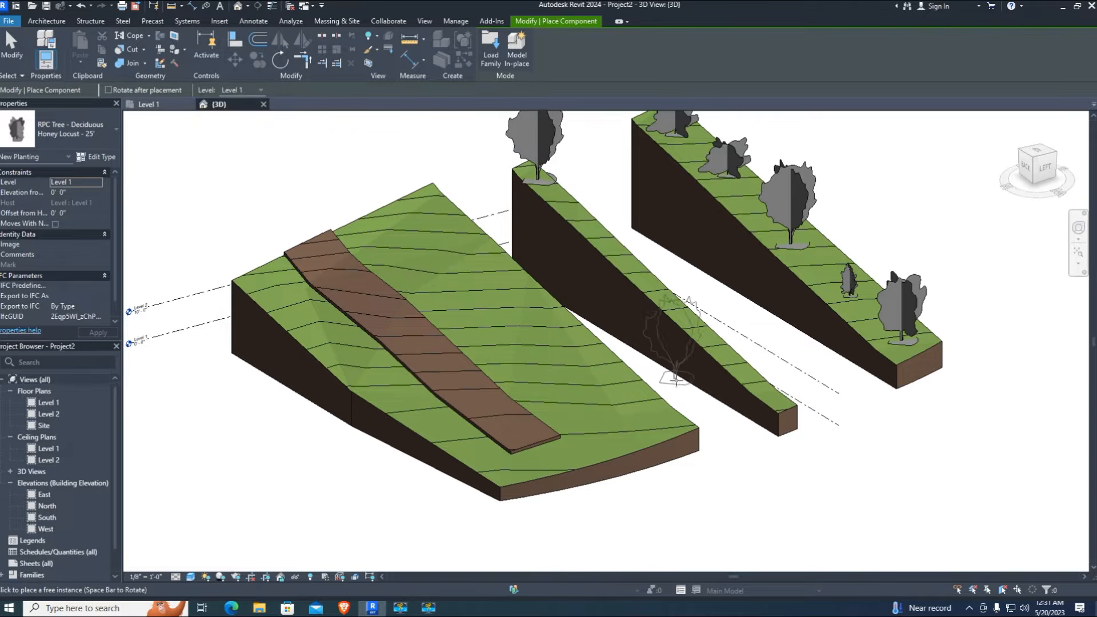
click(780, 402)
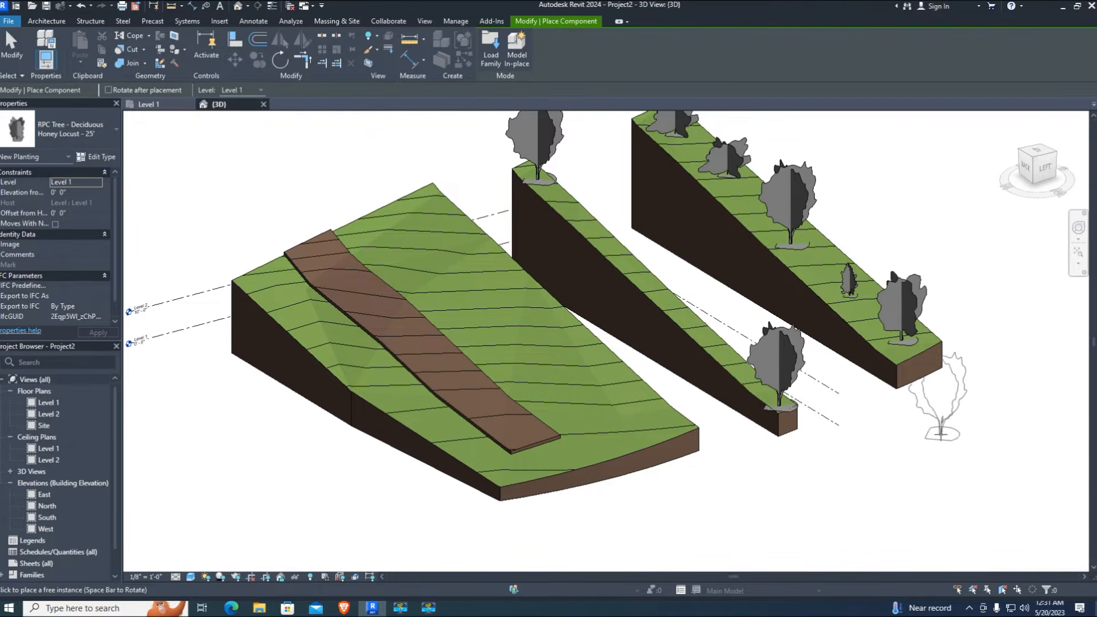
scroll(743, 372, down, 3)
scroll(868, 245, up, 3)
shift+middle_drag(877, 297, 849, 318)
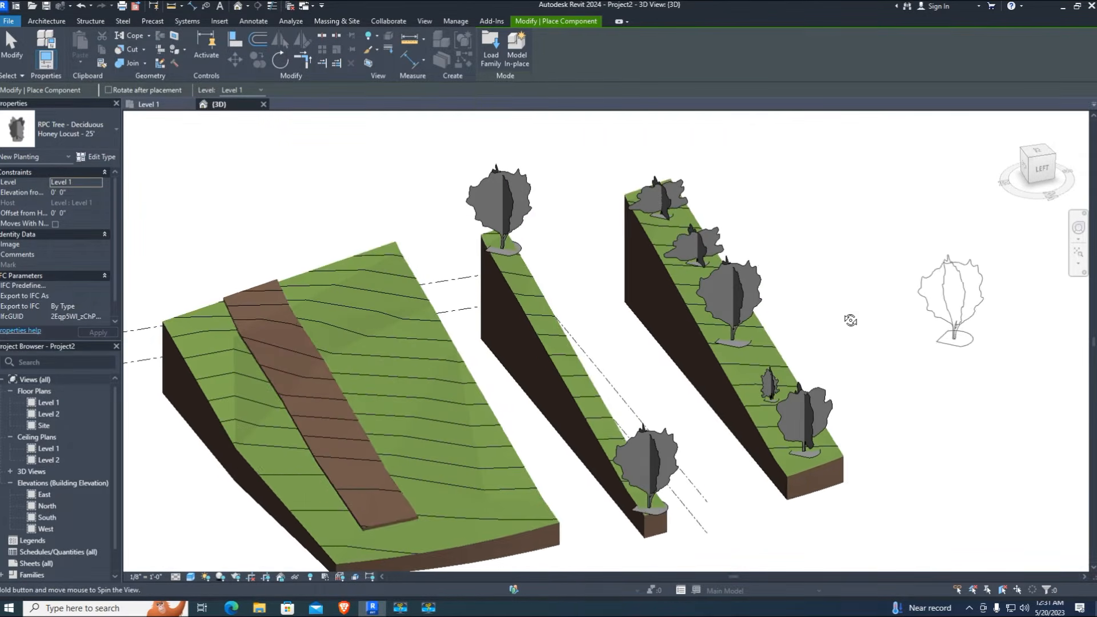
key(Escape)
- Start an in-place model in the Roads category, accepting the default family name
click(355, 279)
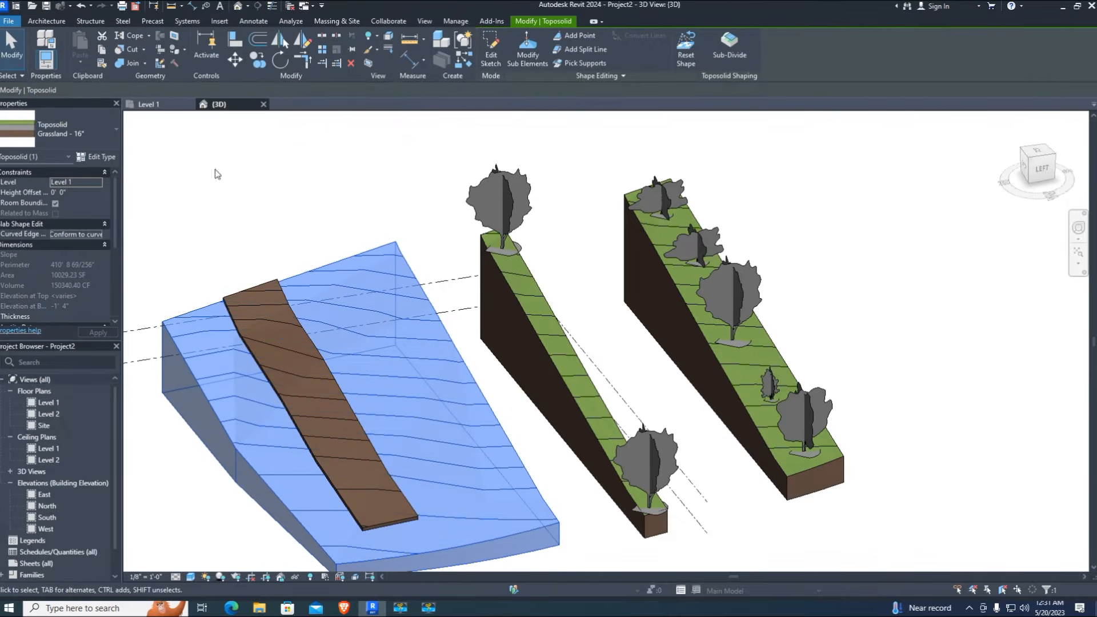
click(47, 20)
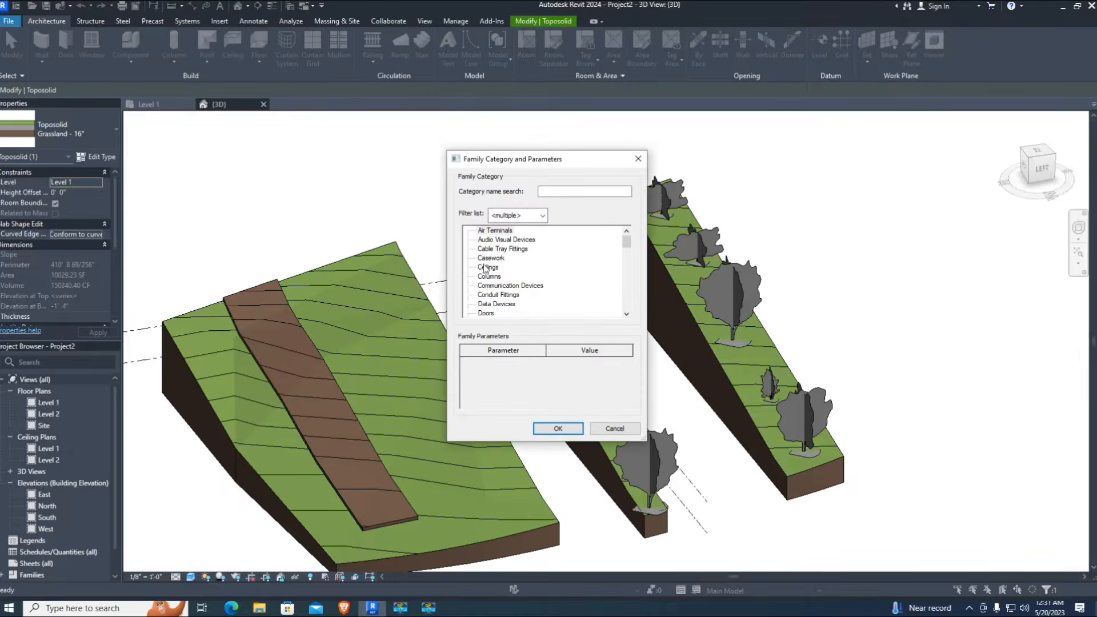
scroll(568, 283, down, 1)
key(p)
key(p)
key(p)
key(p)
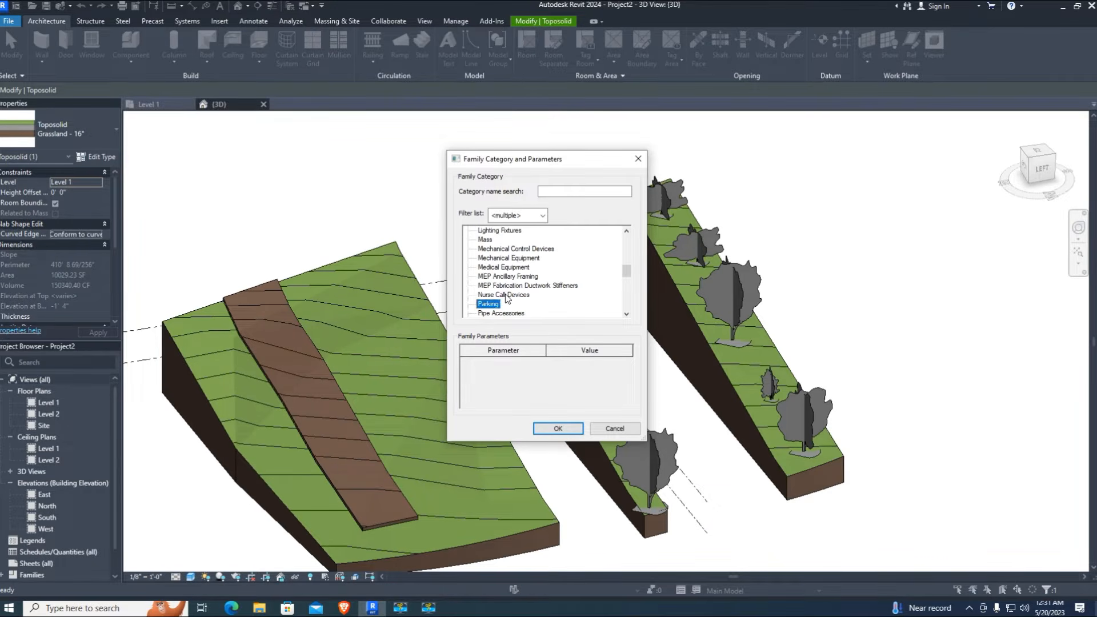
scroll(505, 294, down, 3)
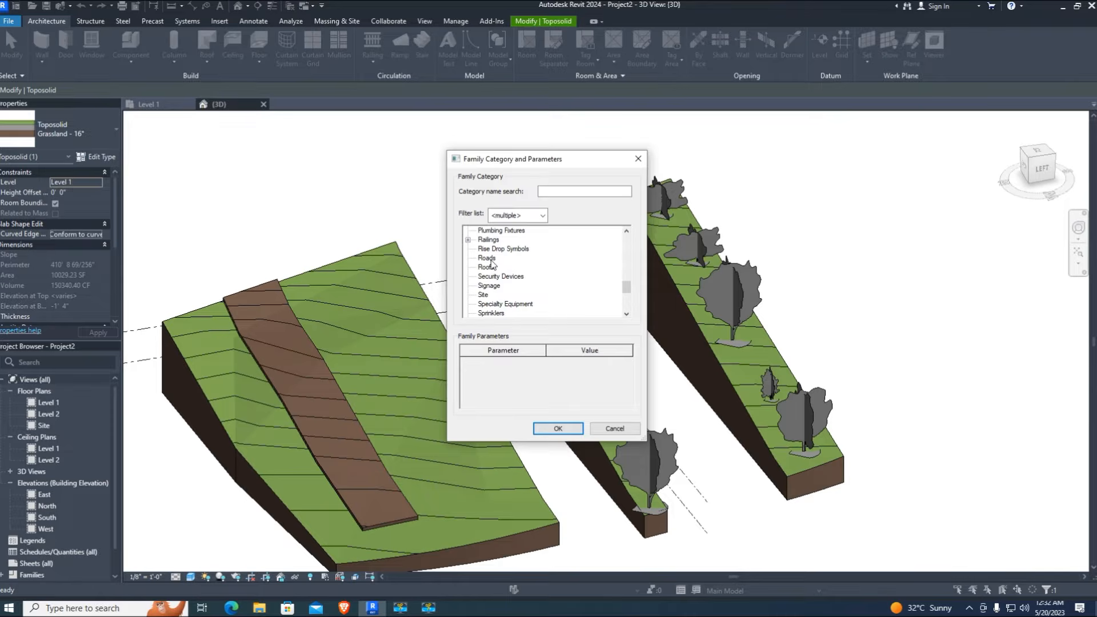
click(564, 431)
click(543, 318)
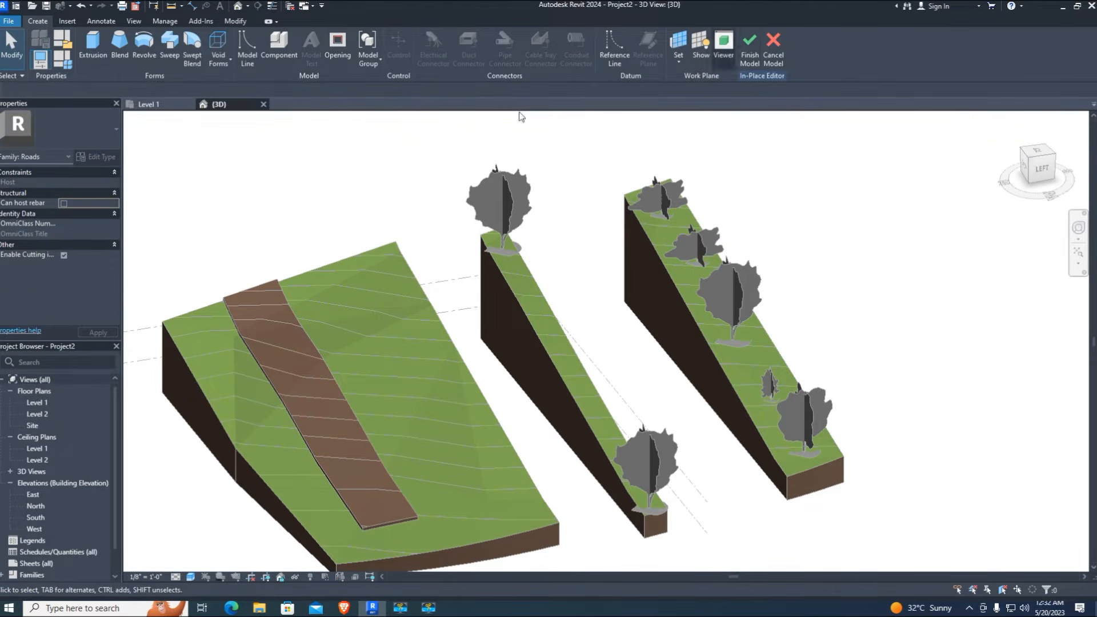
- Draw a horizontal reference plane across the main toposolid's lower half in the Level 1 plan and finish the in-place model
click(677, 63)
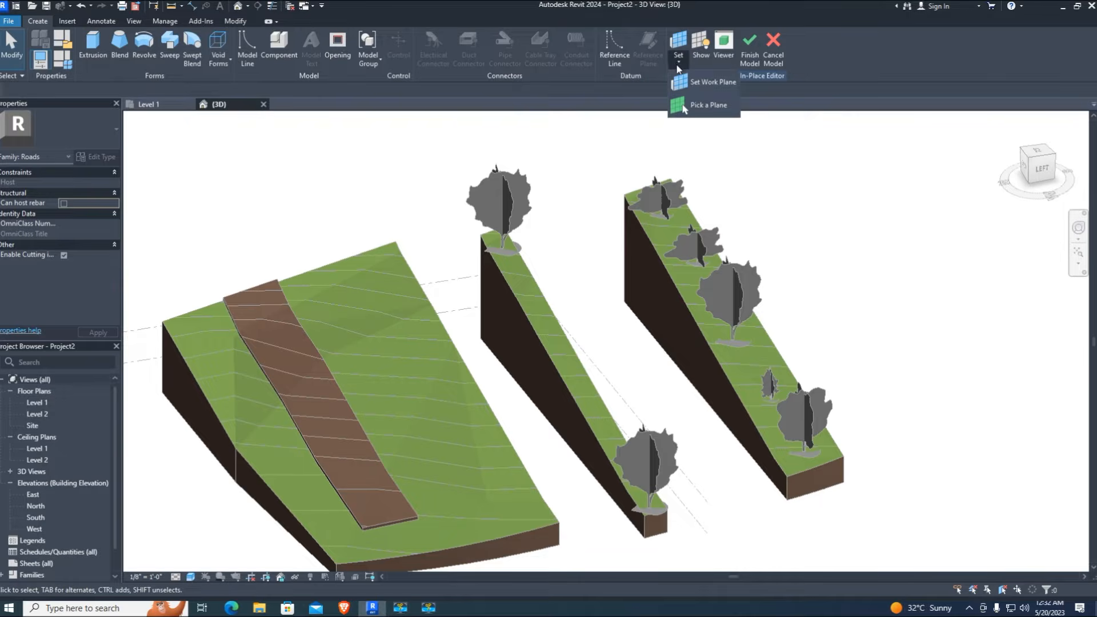
click(711, 85)
click(516, 370)
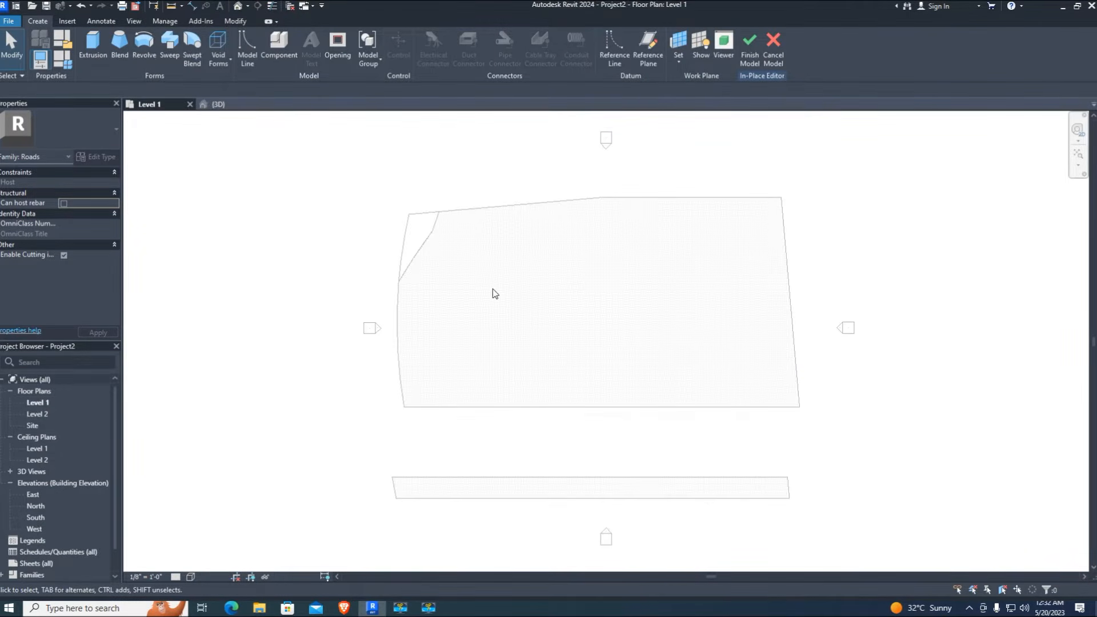
key(r)
key(p)
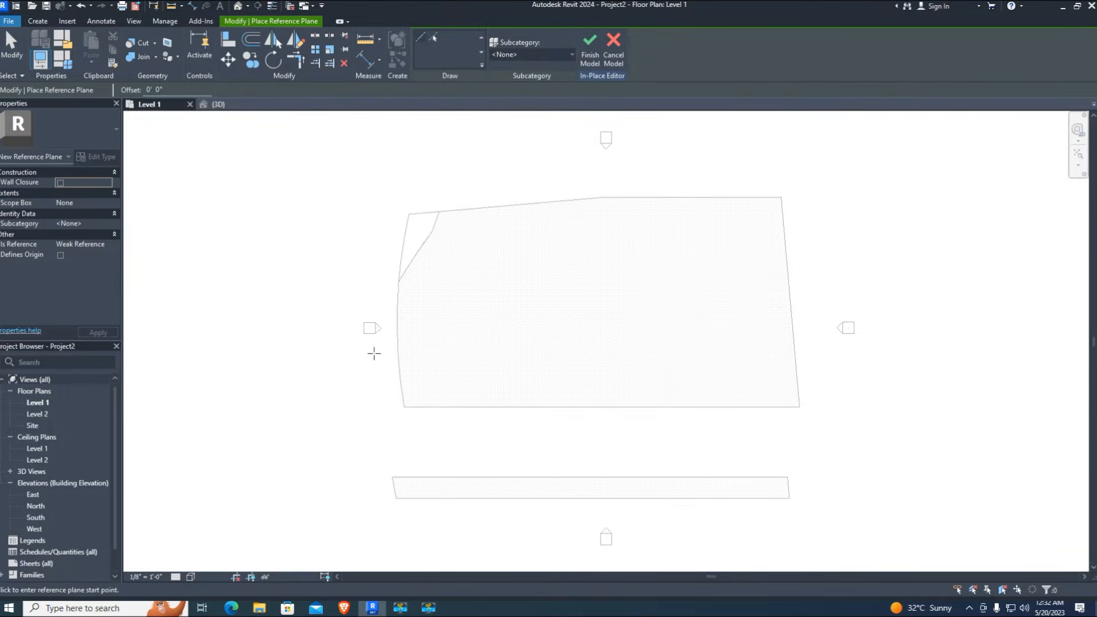
click(363, 355)
click(839, 355)
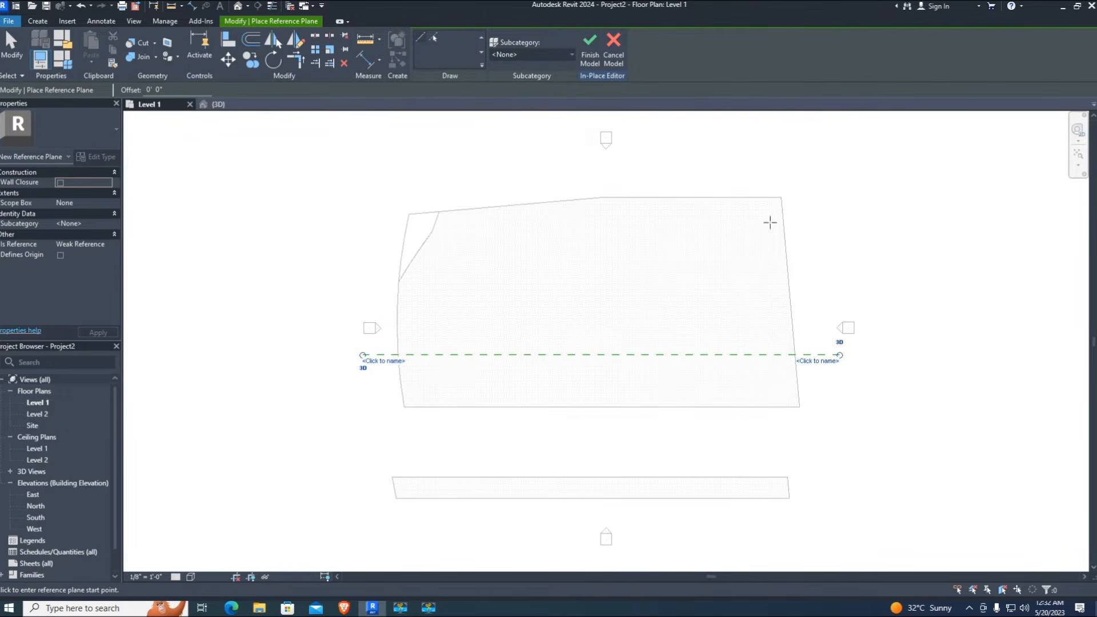
click(555, 55)
click(555, 55)
click(589, 45)
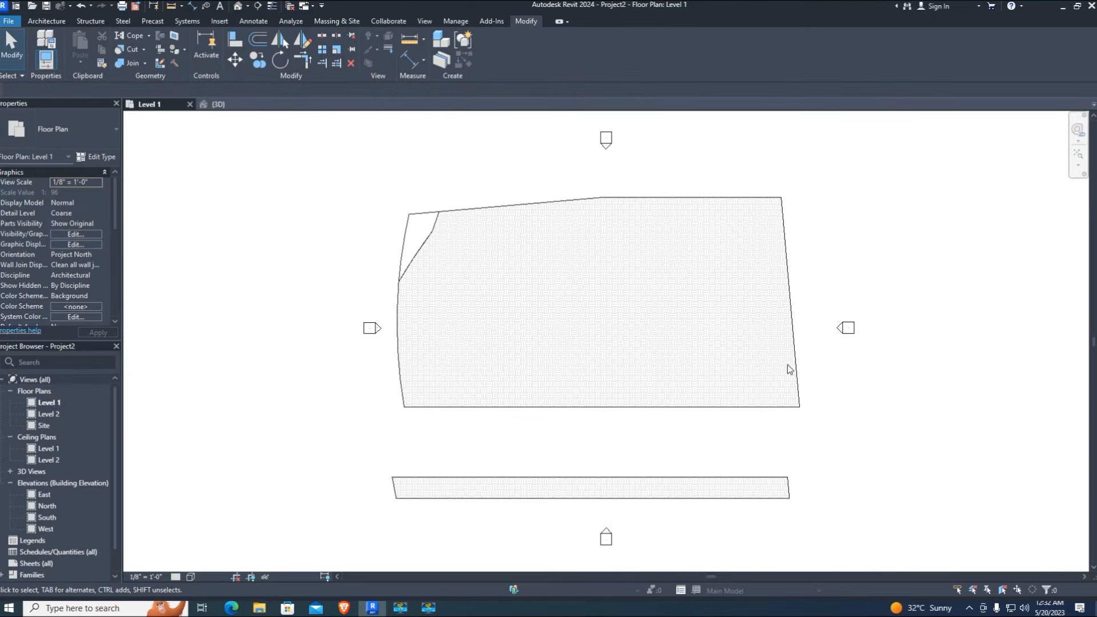
- Start another in-place model in the Roads category from the Level 1 plan, keeping the suggested family name
click(404, 260)
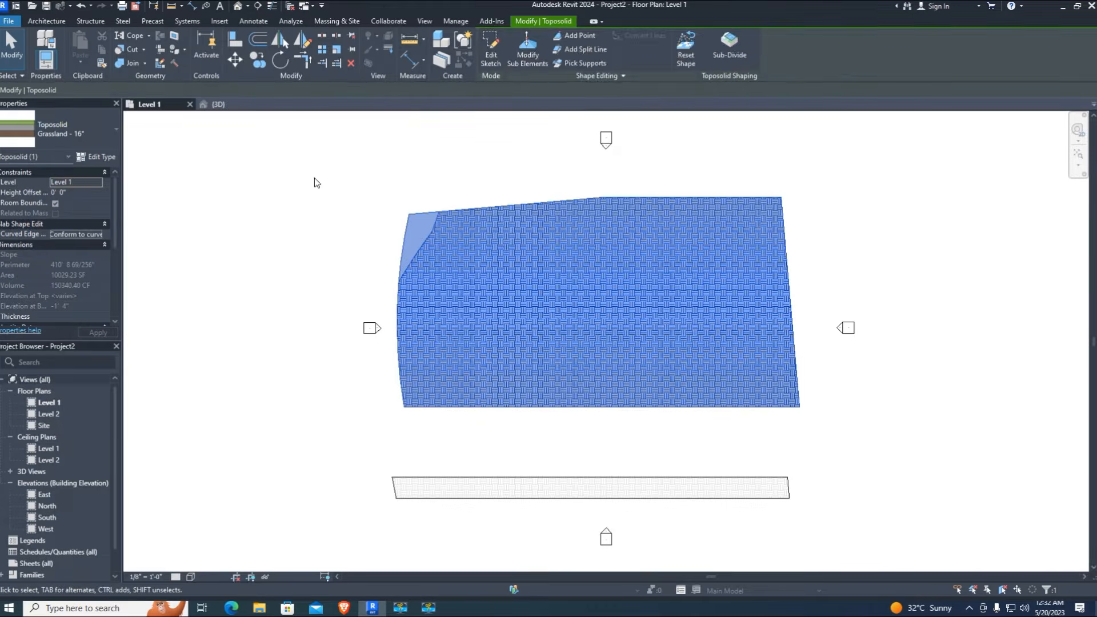
click(60, 22)
click(127, 64)
click(176, 114)
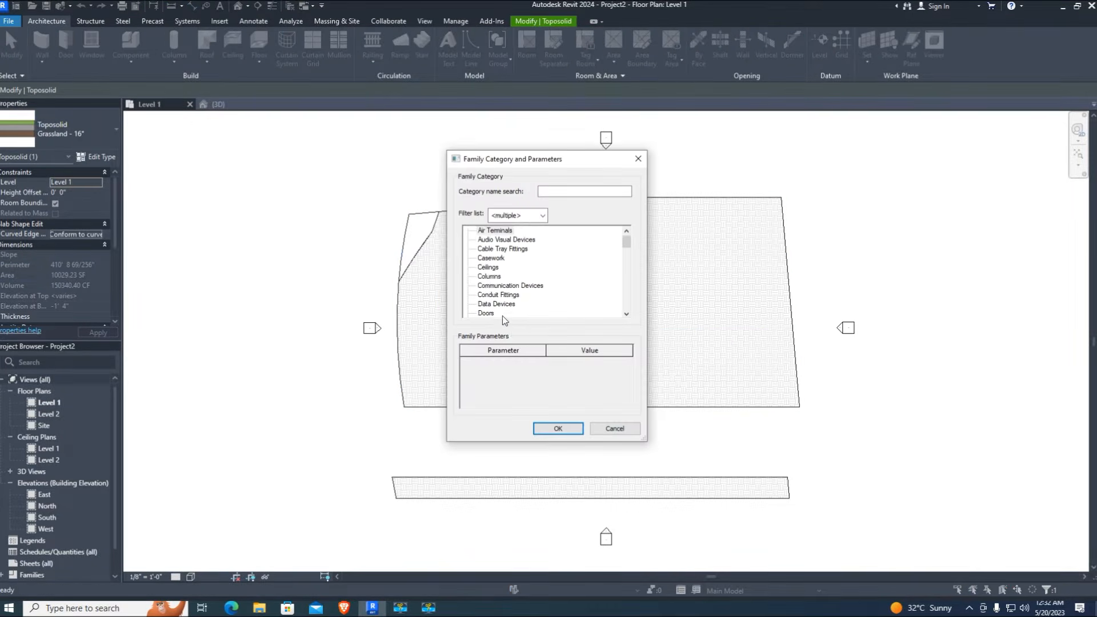
scroll(501, 305, down, 2)
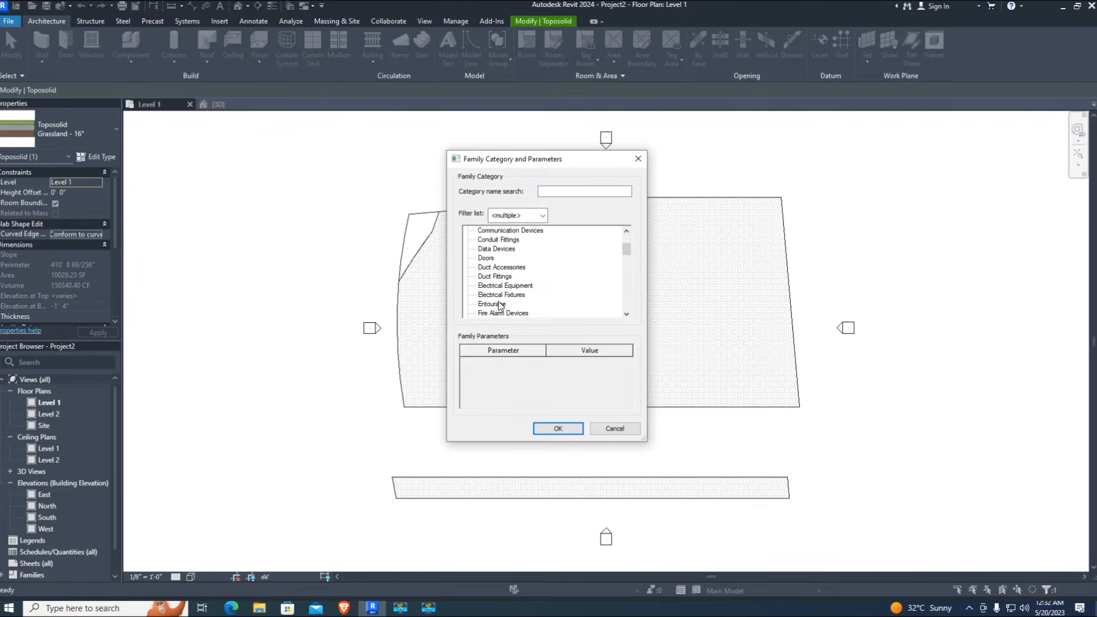
click(500, 306)
key(r)
key(r)
click(486, 314)
click(567, 429)
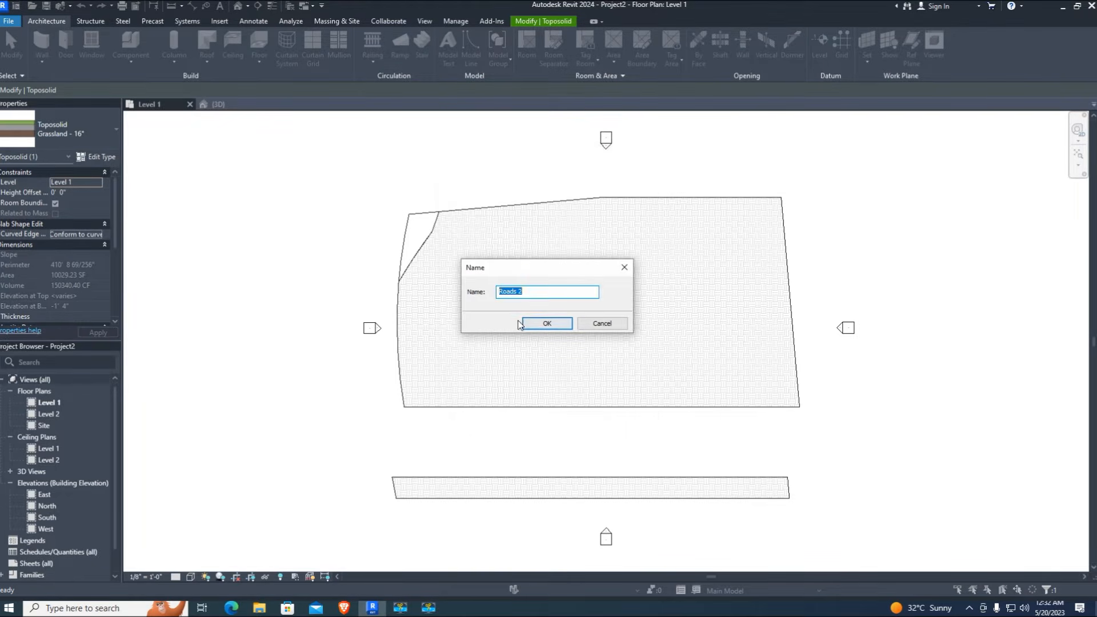
click(520, 323)
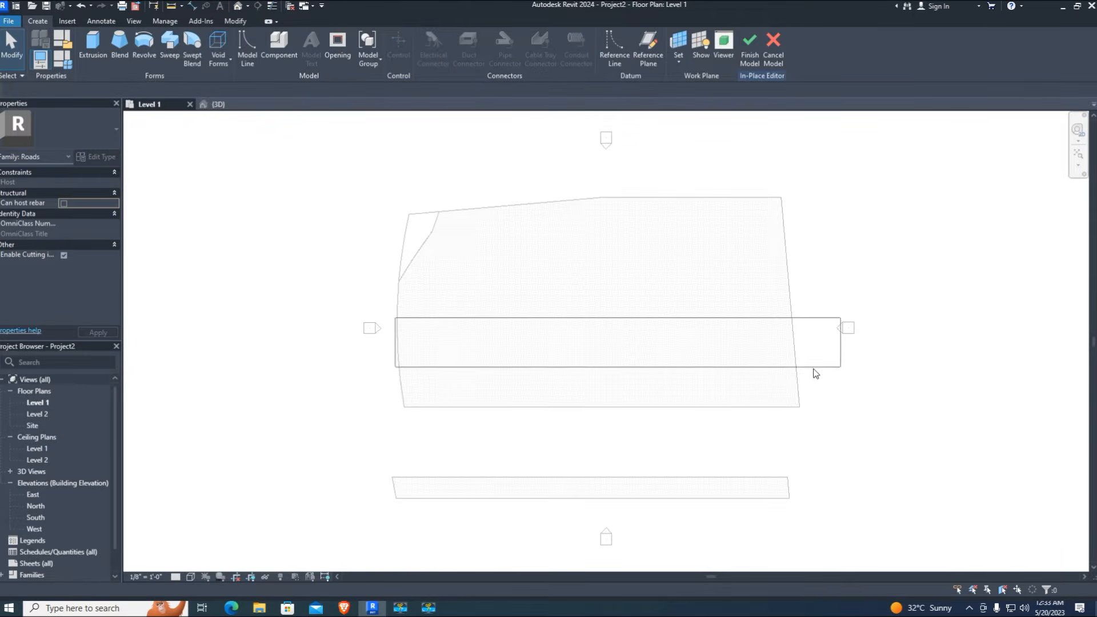
- Quit the in-place family in the 3D view, discarding its changes and deleting the empty family
click(448, 45)
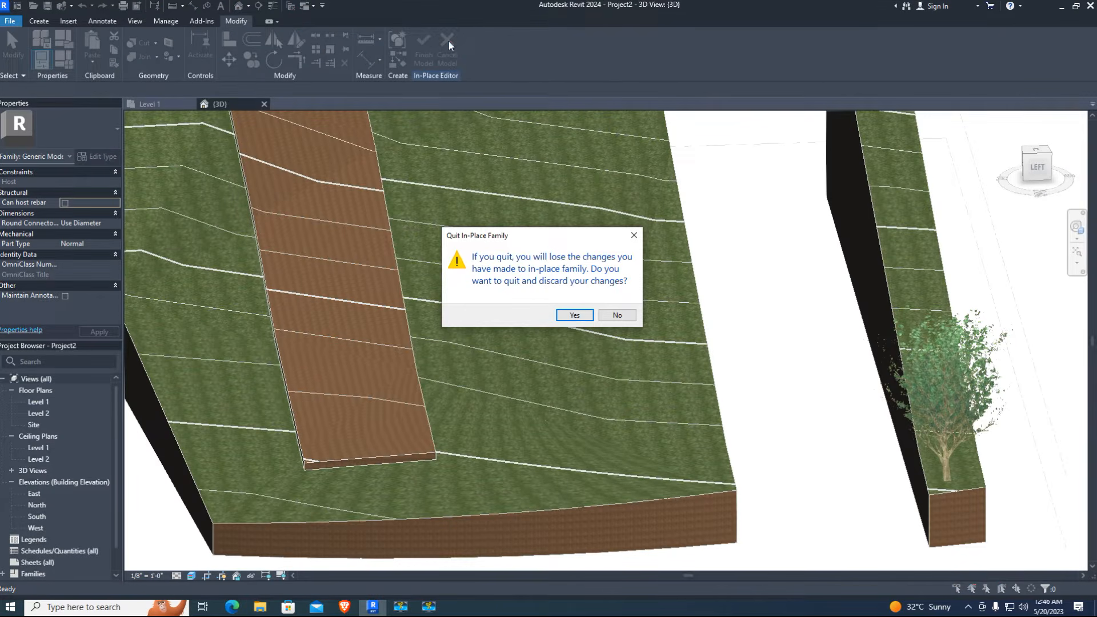
click(588, 318)
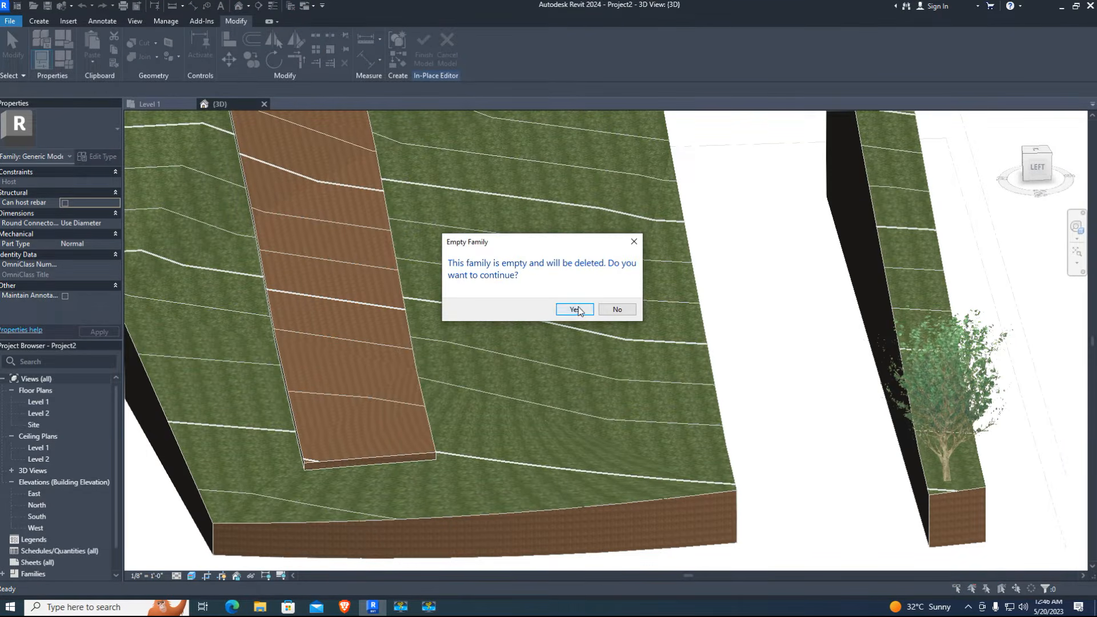
click(574, 309)
- Start an in-place model in the Generic Models category in the 3D view, accepting the default family name
scroll(594, 398, down, 5)
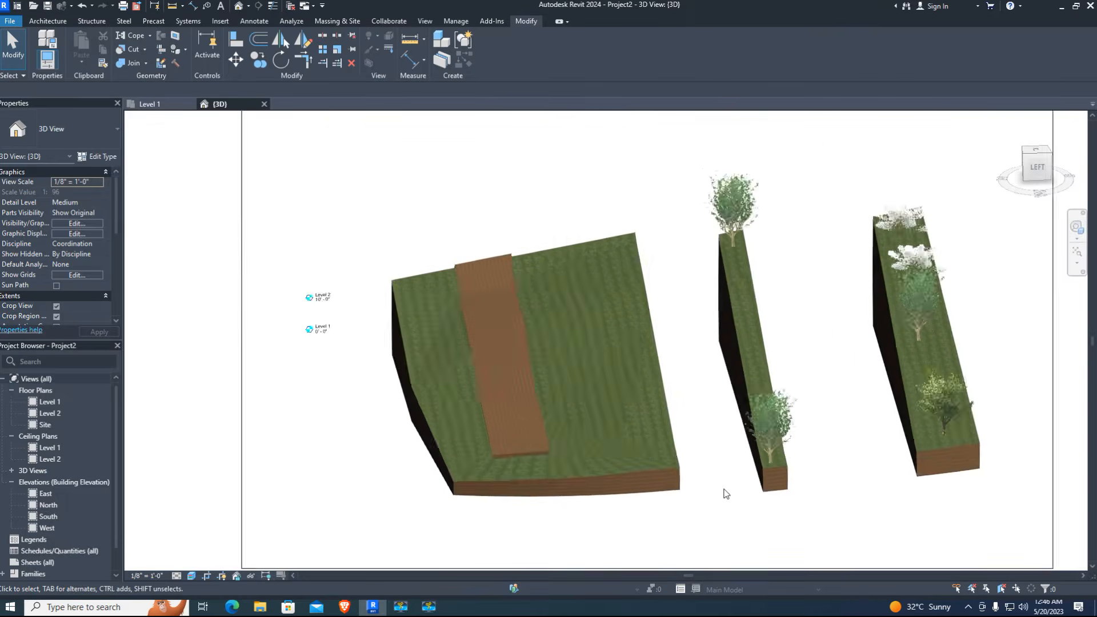
scroll(727, 493, up, 1)
middle_drag(730, 495, 599, 493)
click(49, 22)
click(139, 62)
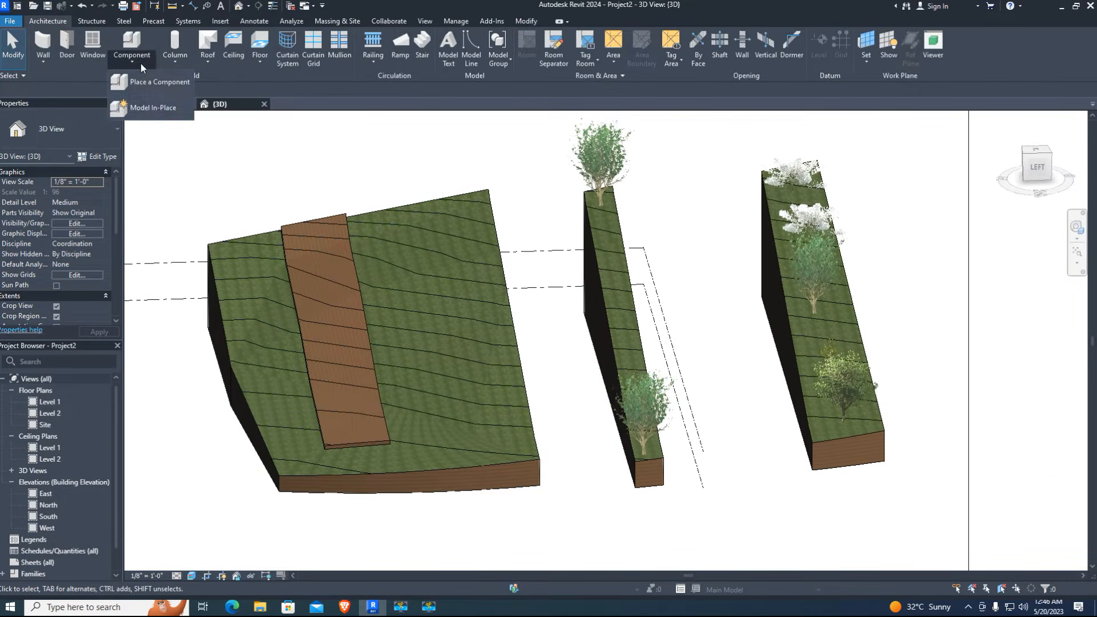
click(153, 107)
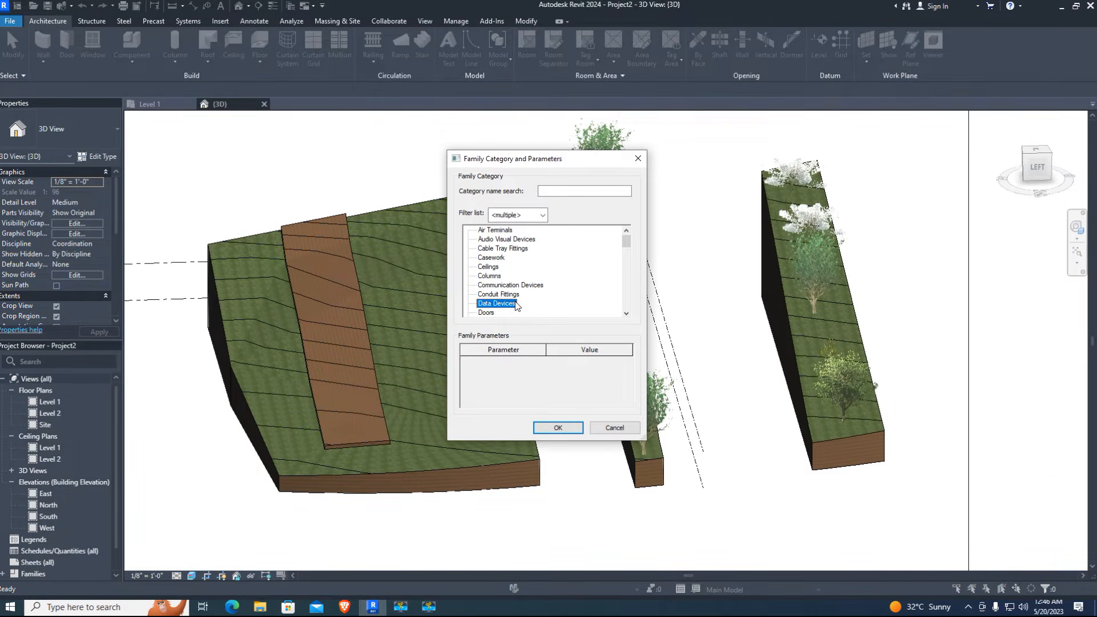
key(g)
click(554, 427)
click(552, 321)
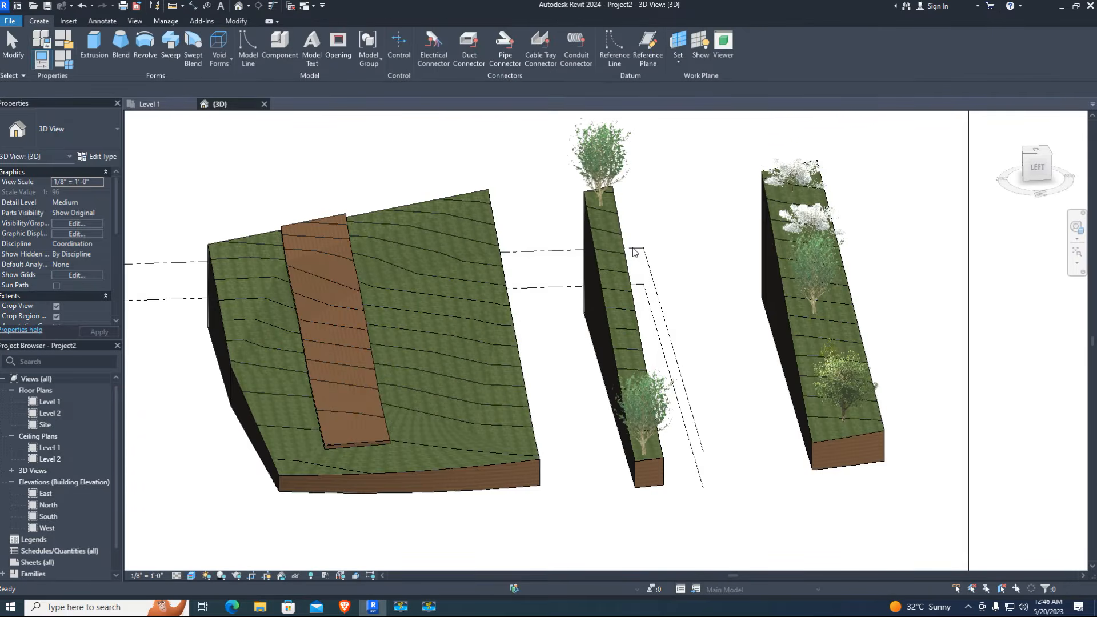
- In the Level 1 plan, extrude a four-sided profile filling the gap between the two lower toposolid strips, with Extrusion End 2' 0"
click(93, 46)
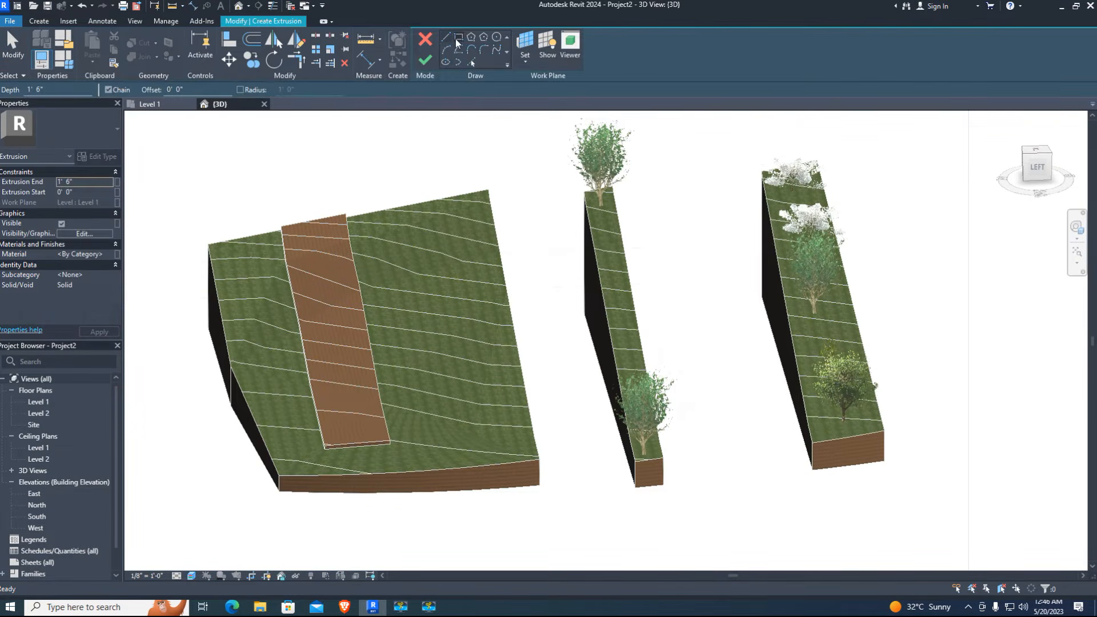
click(152, 105)
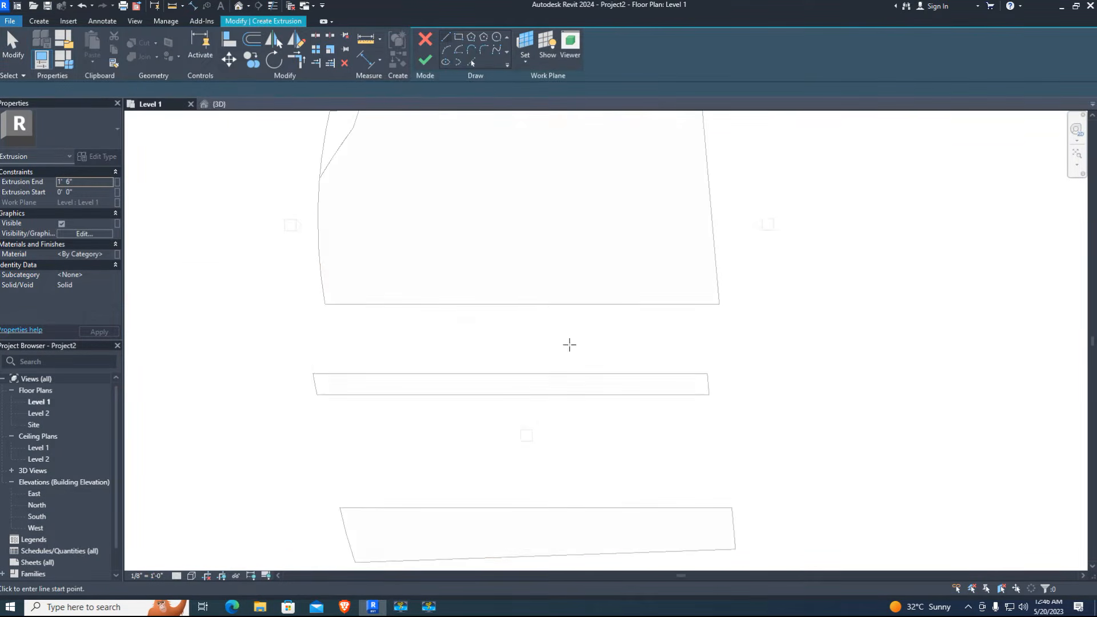
scroll(443, 350, down, 2)
click(375, 452)
click(361, 377)
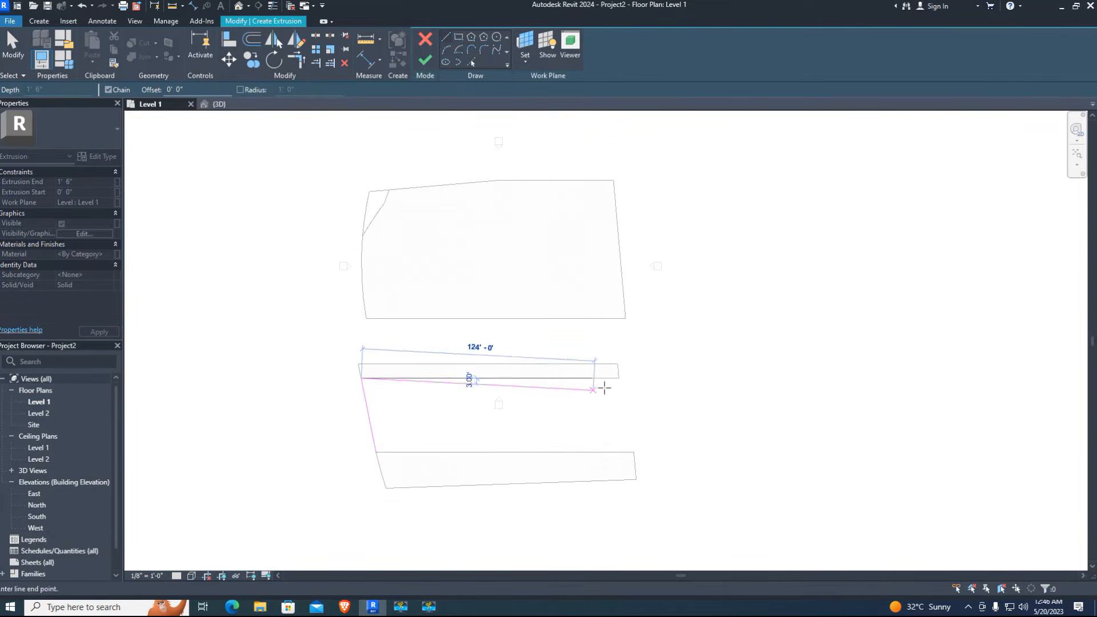
click(618, 377)
click(633, 452)
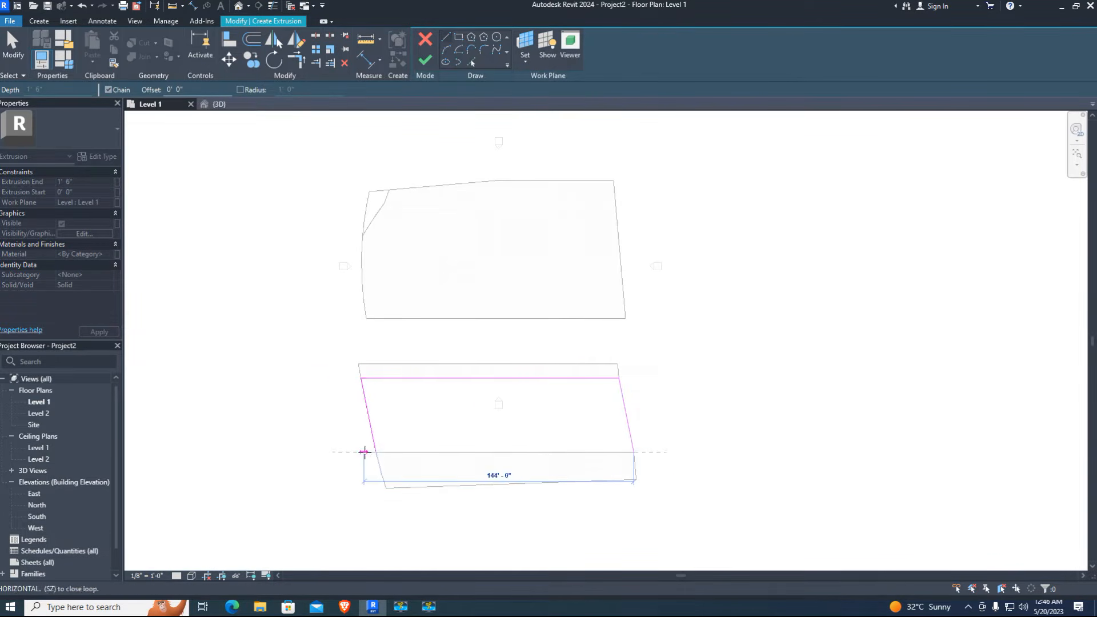
click(376, 452)
click(425, 59)
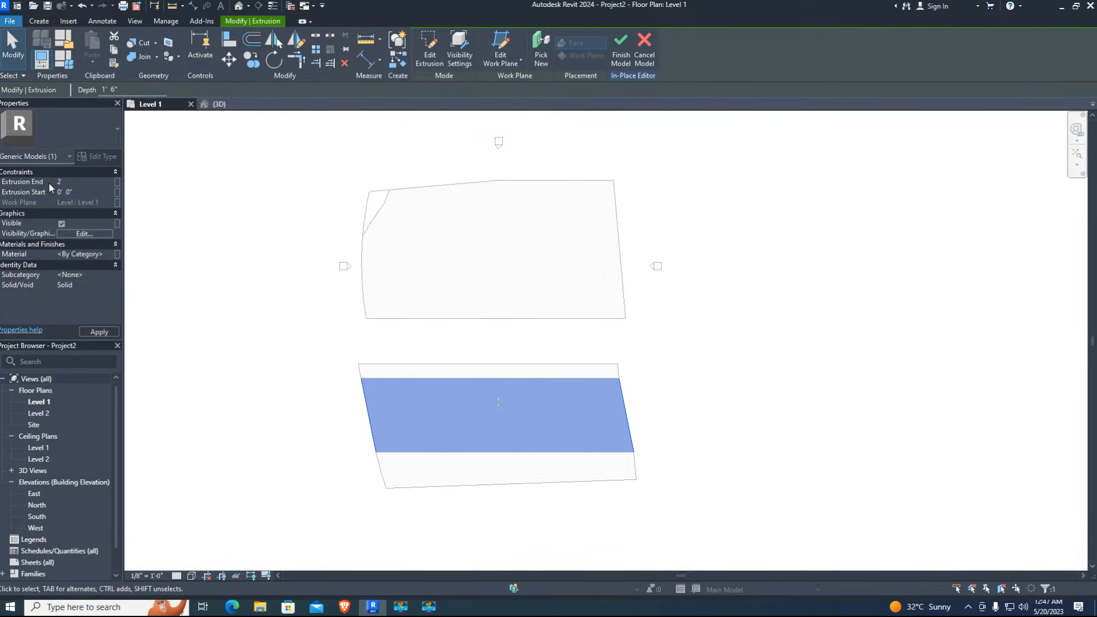
click(220, 104)
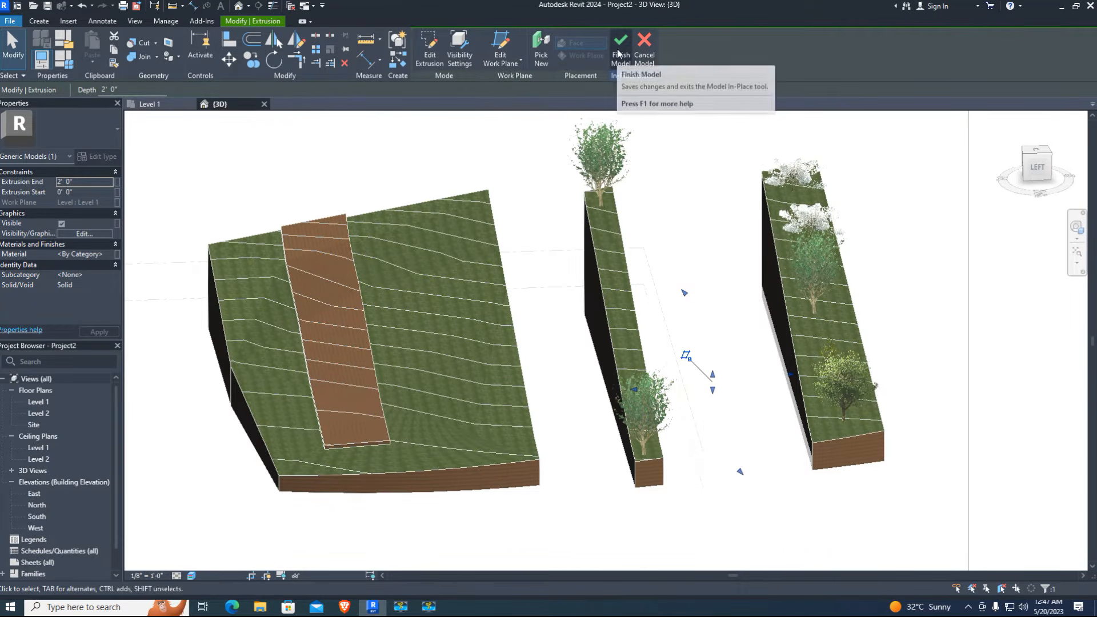
click(117, 255)
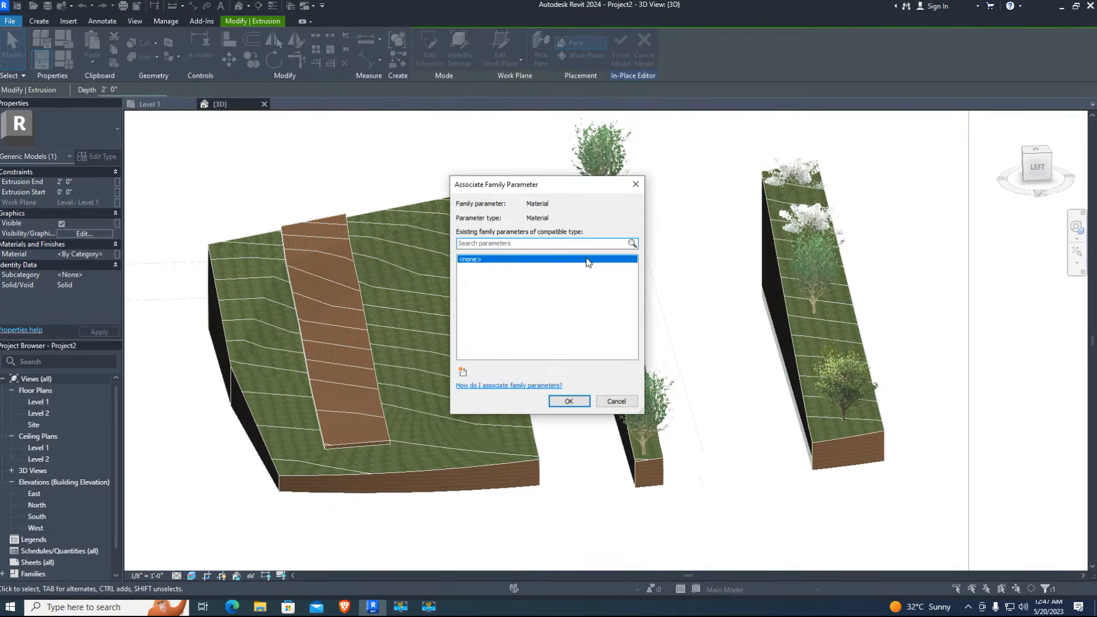
text(wa)
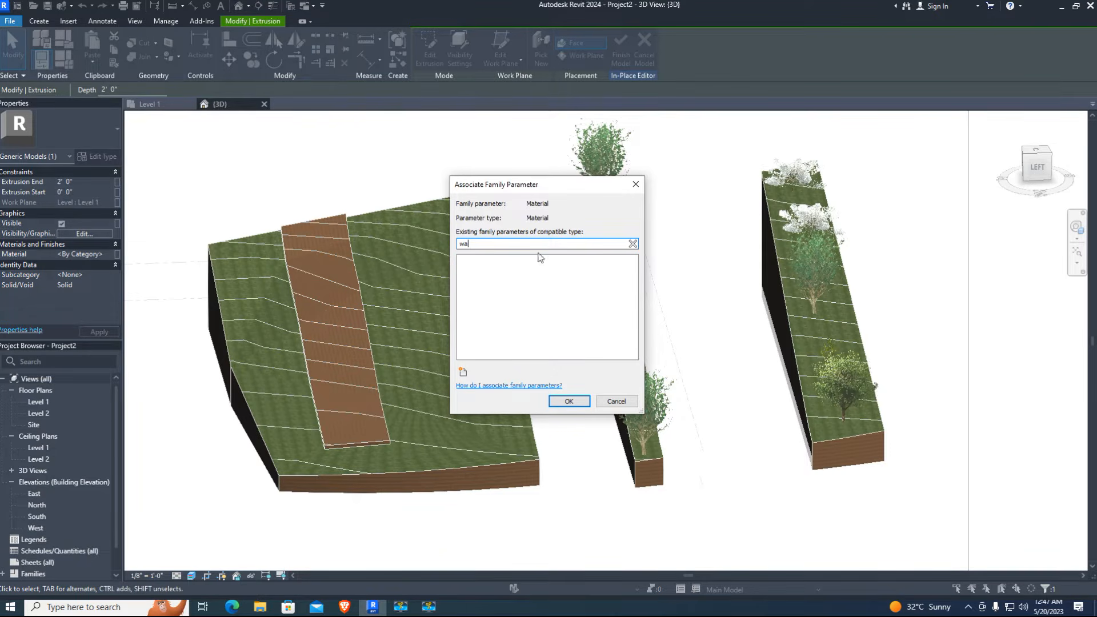
click(616, 401)
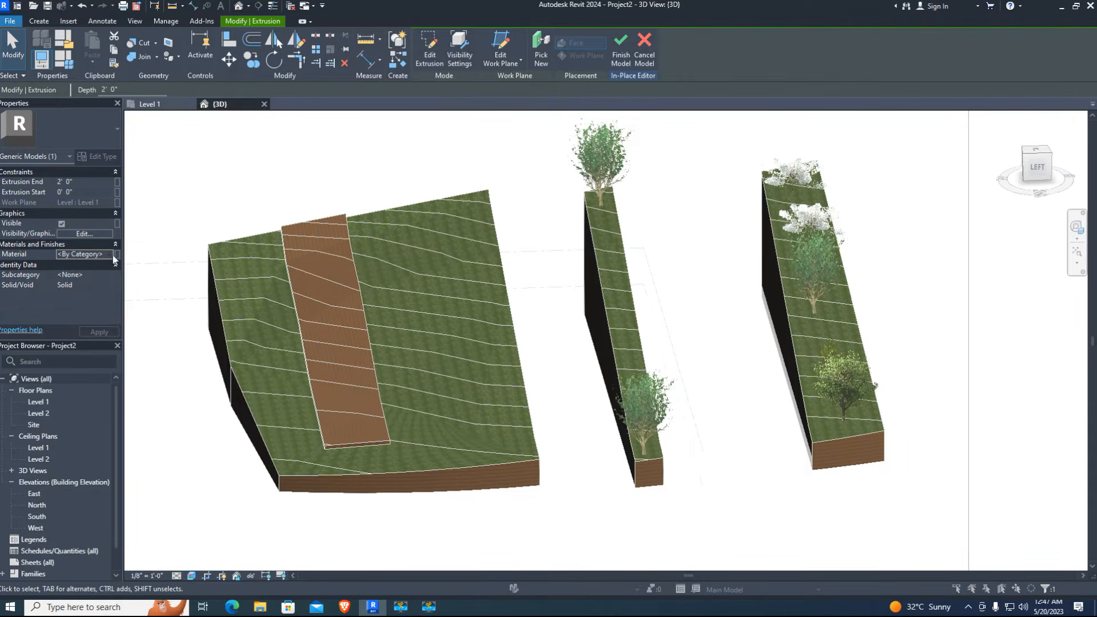
- Assign the Water material to the extrusion between the strips and finish the in-place model
click(113, 255)
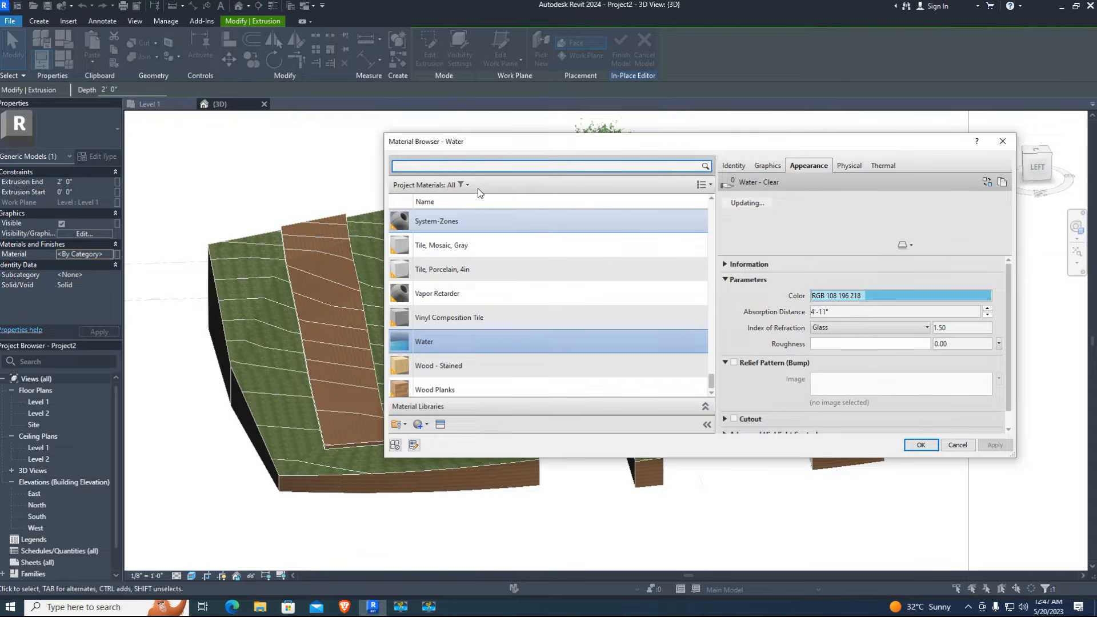
scroll(440, 372, up, 5)
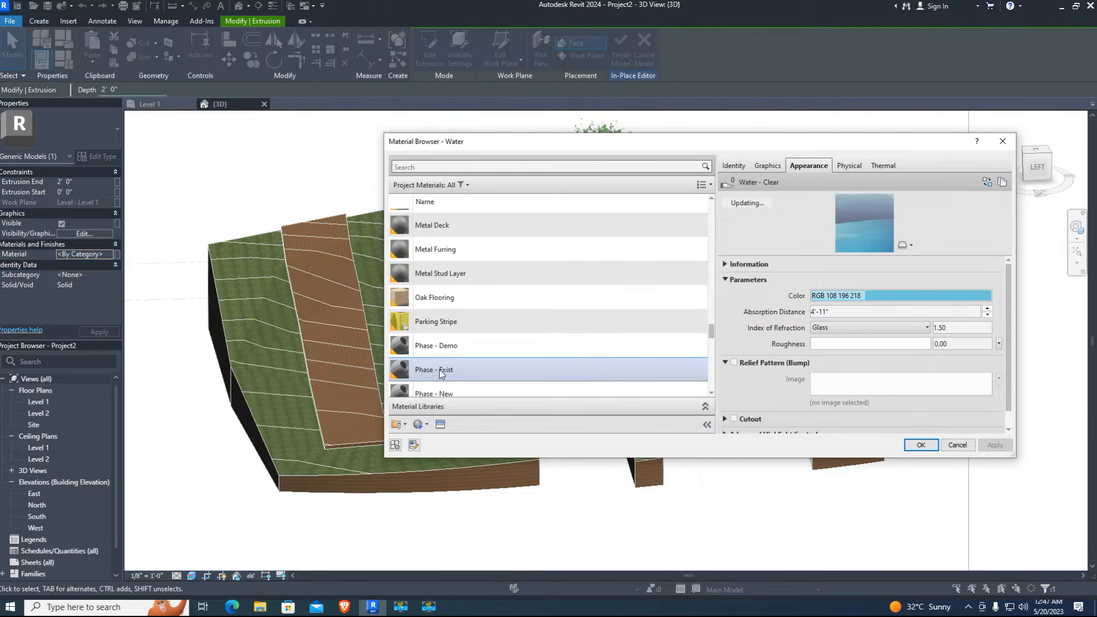
click(463, 167)
text(Water)
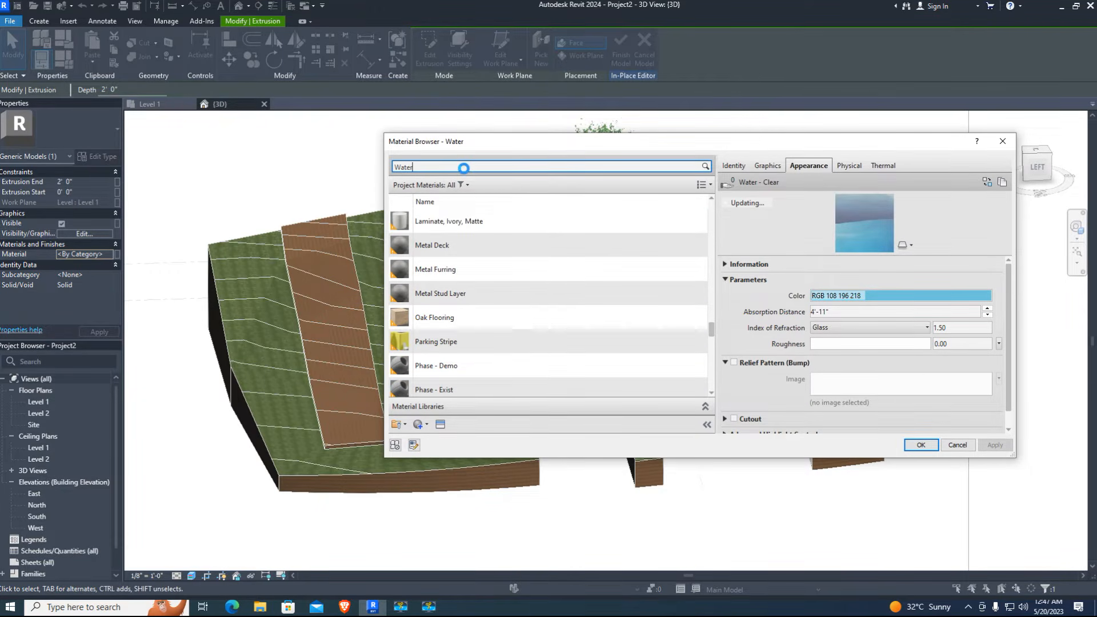
click(920, 445)
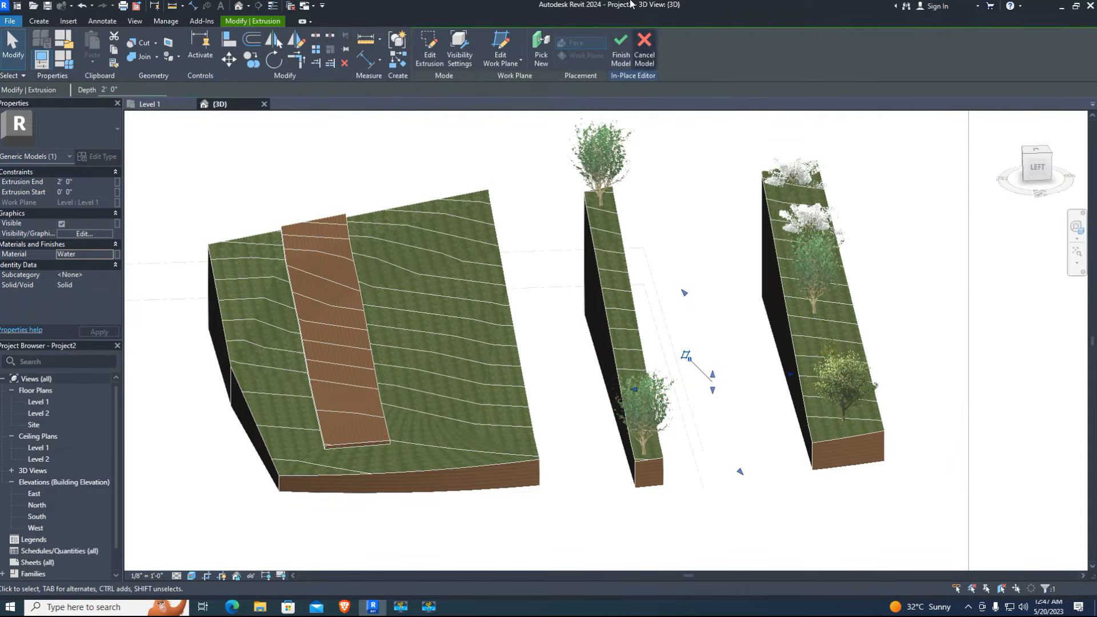
click(621, 49)
- Make the water body move with nearby elements and stretch its top face upward between the two toposolid strips
click(747, 474)
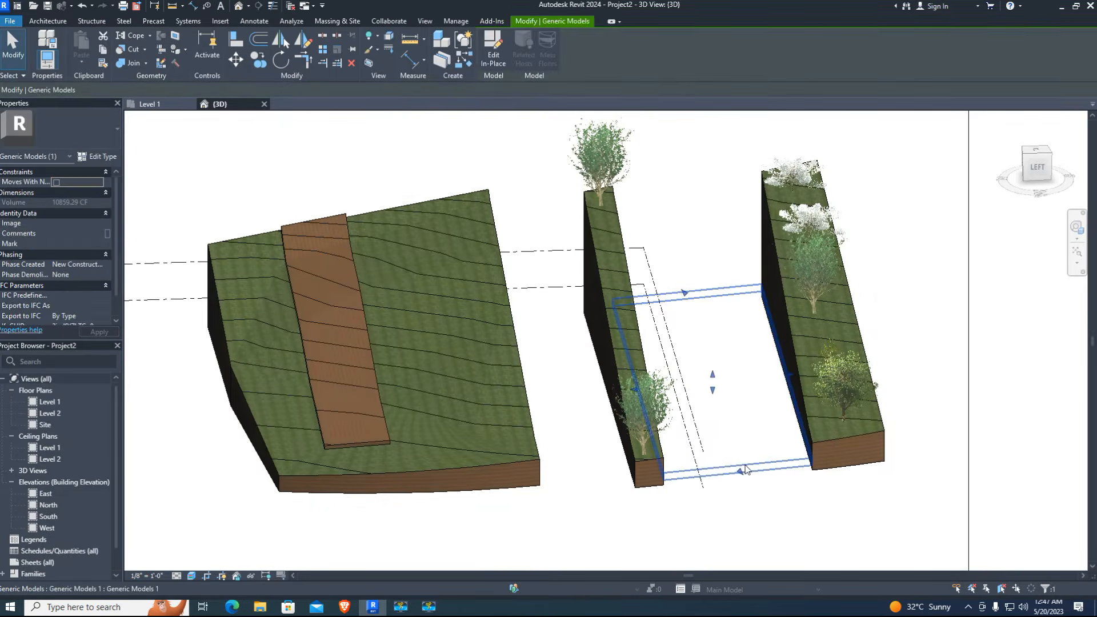
click(56, 182)
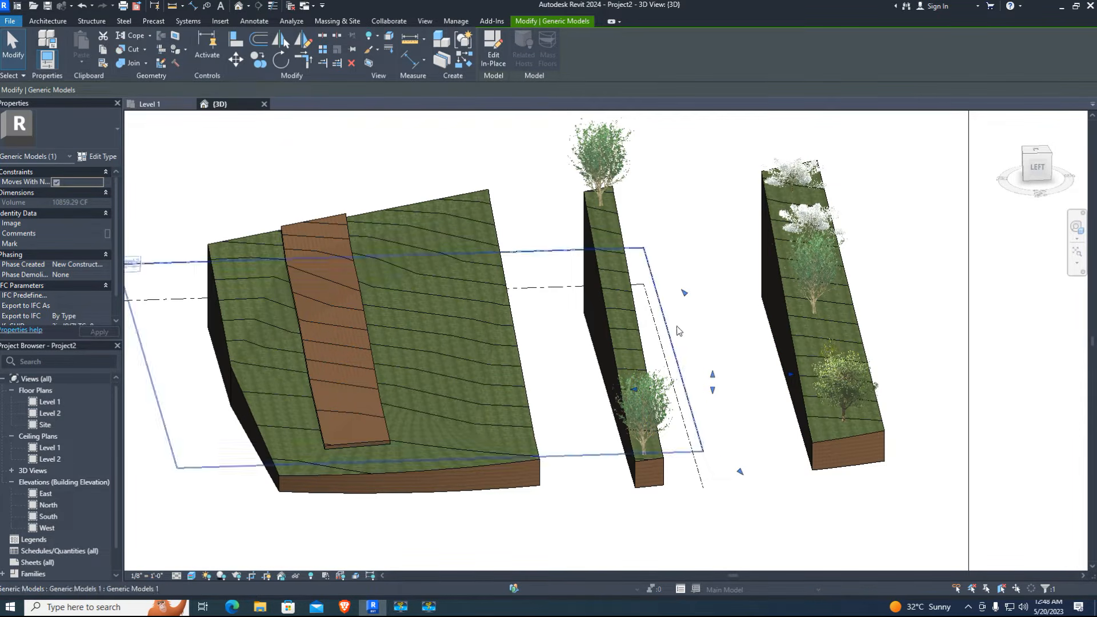
drag(715, 338, 745, 368)
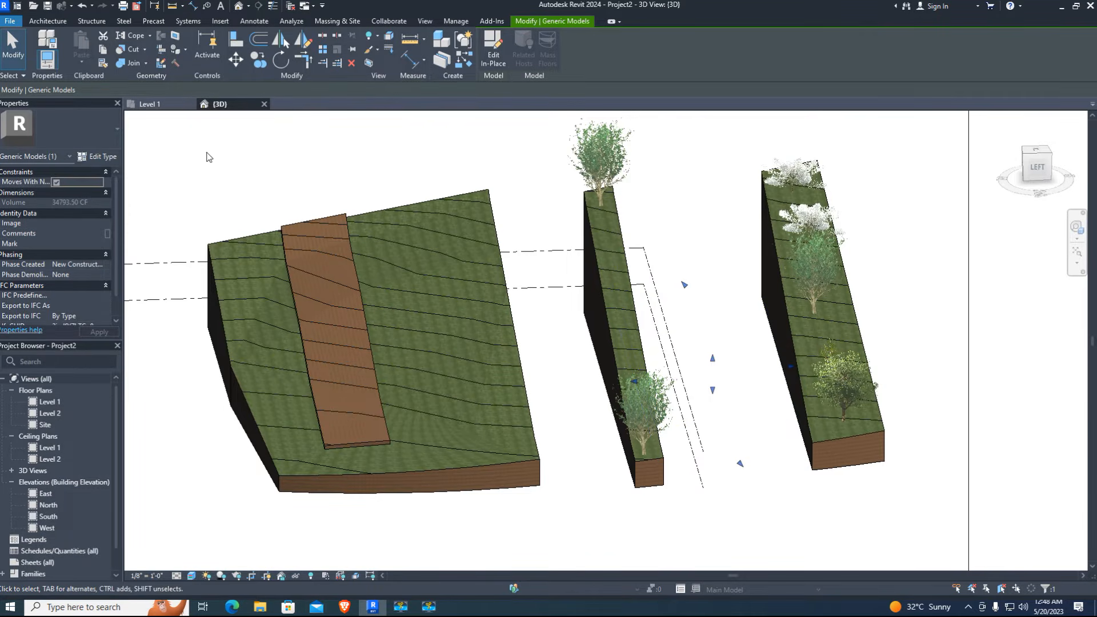
click(291, 21)
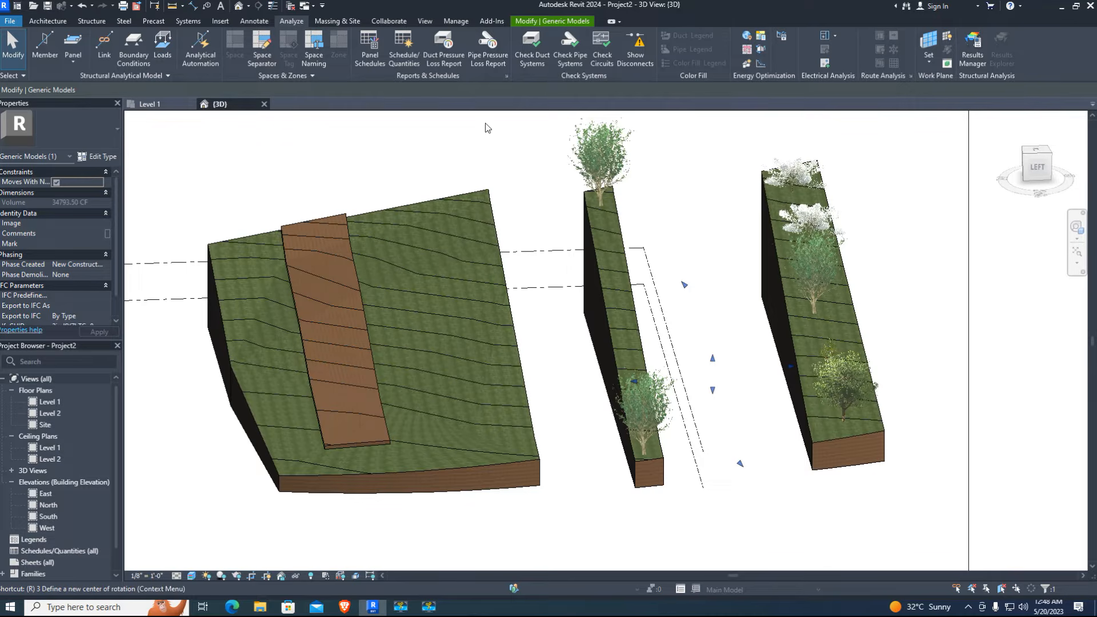
click(494, 22)
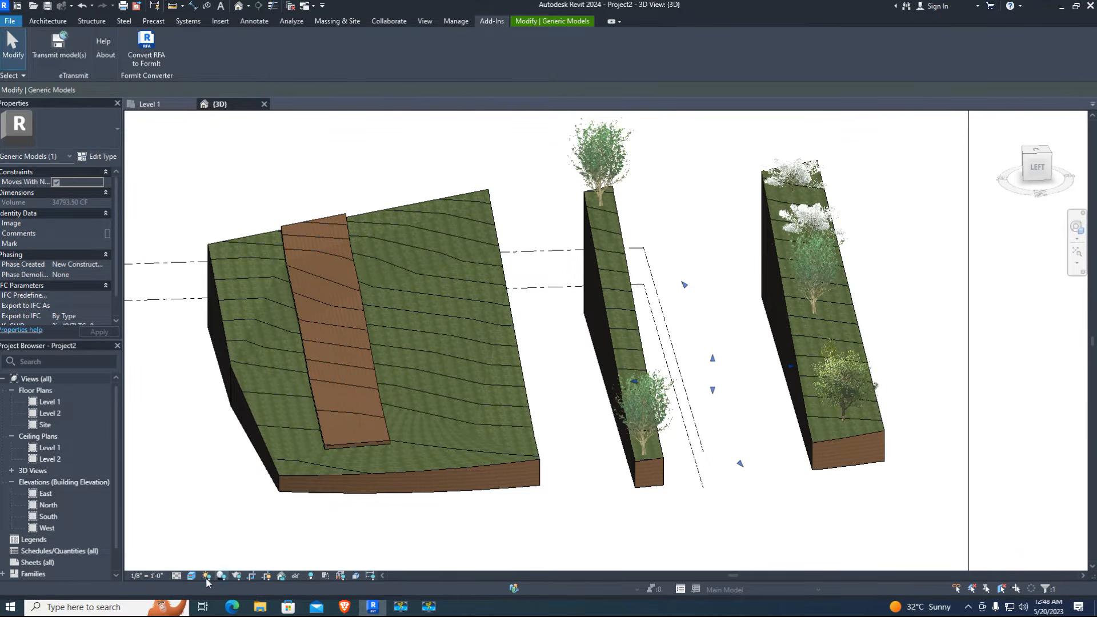
click(282, 575)
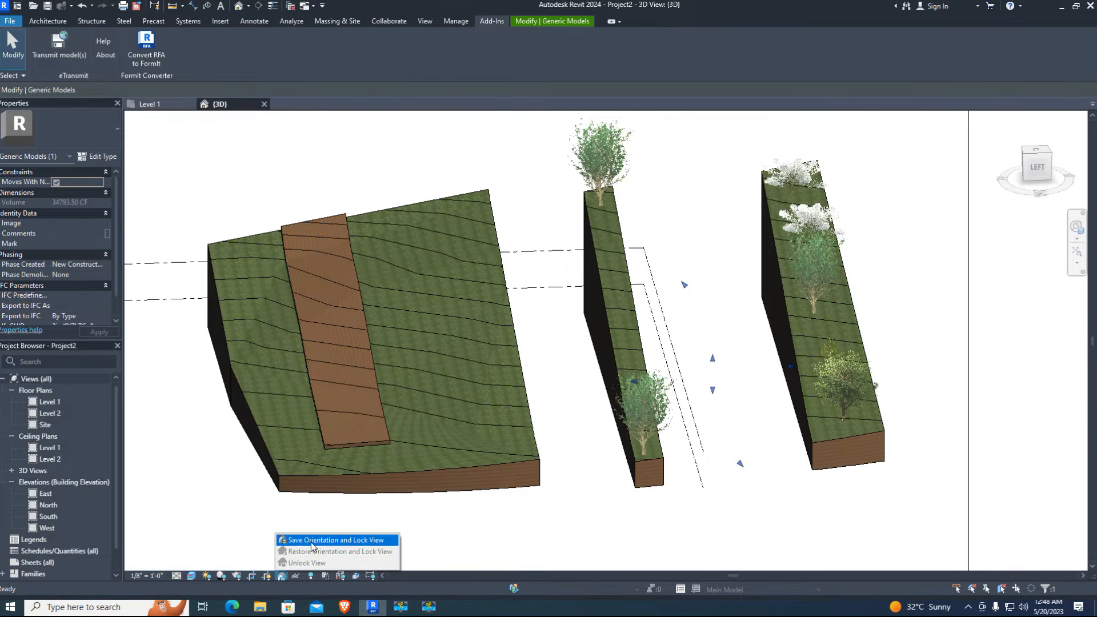
click(310, 578)
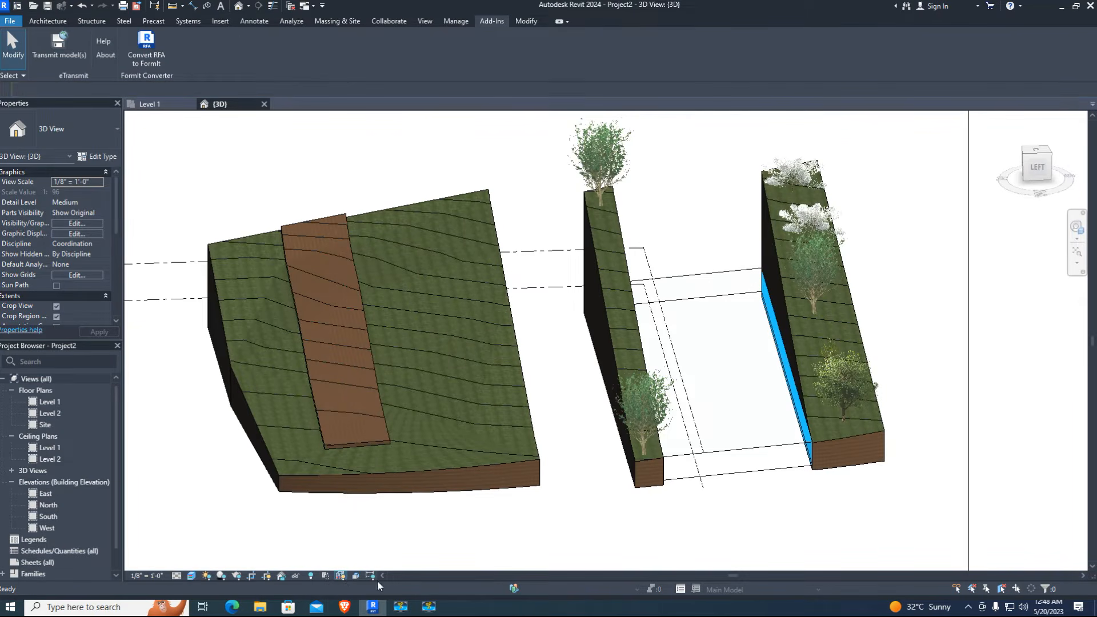
- Render the 3D view at High quality with the Exterior: Sun only scheme and the in-session lighting sun setting
click(237, 576)
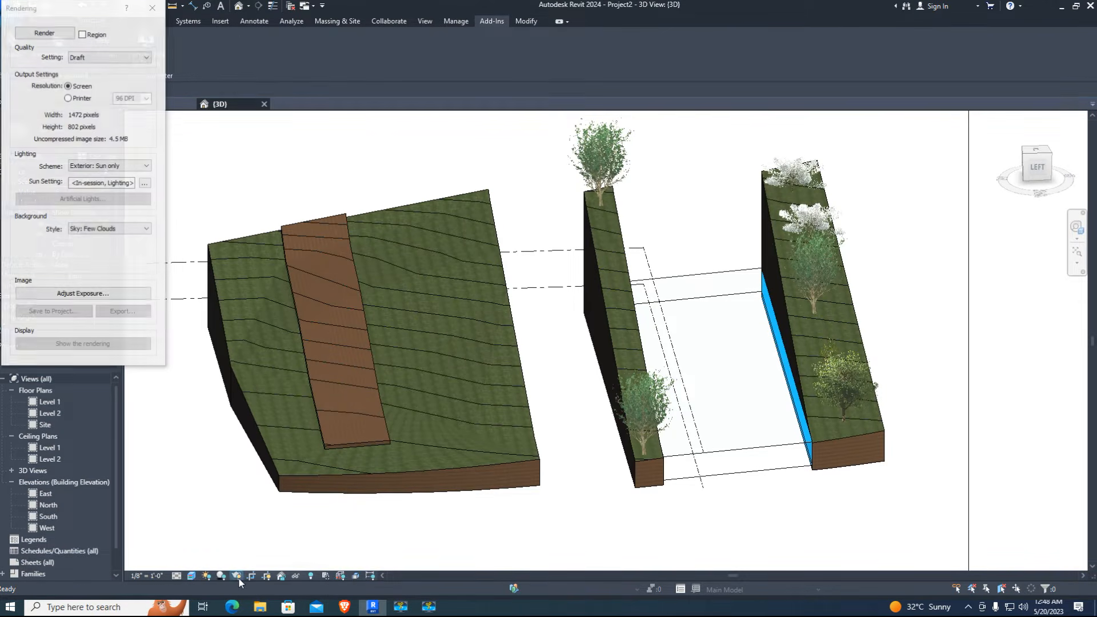
click(111, 58)
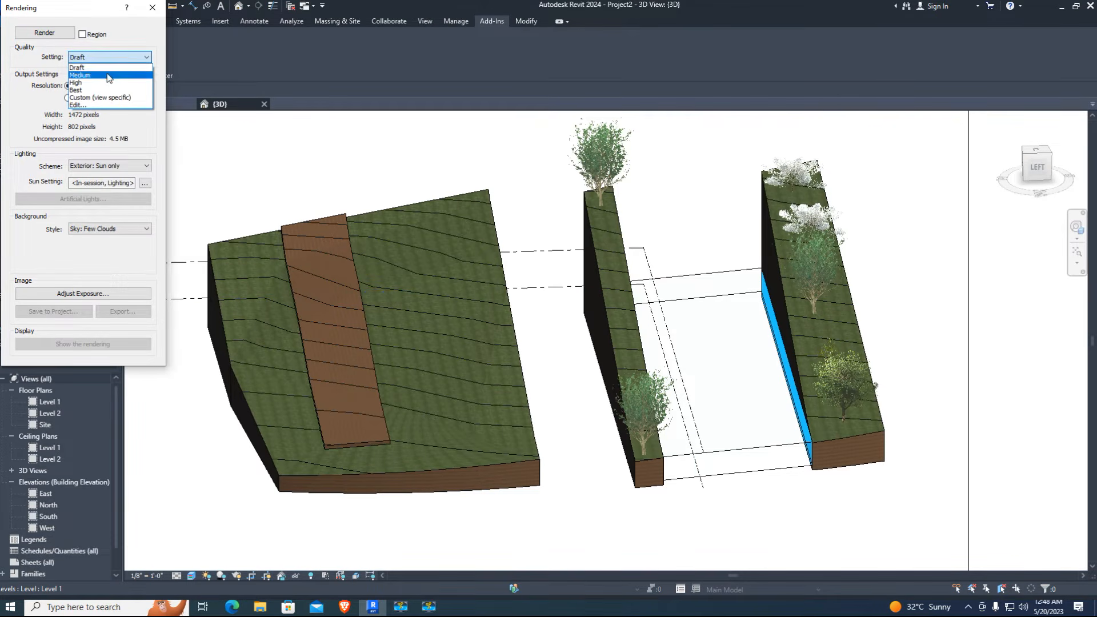
click(106, 82)
click(114, 166)
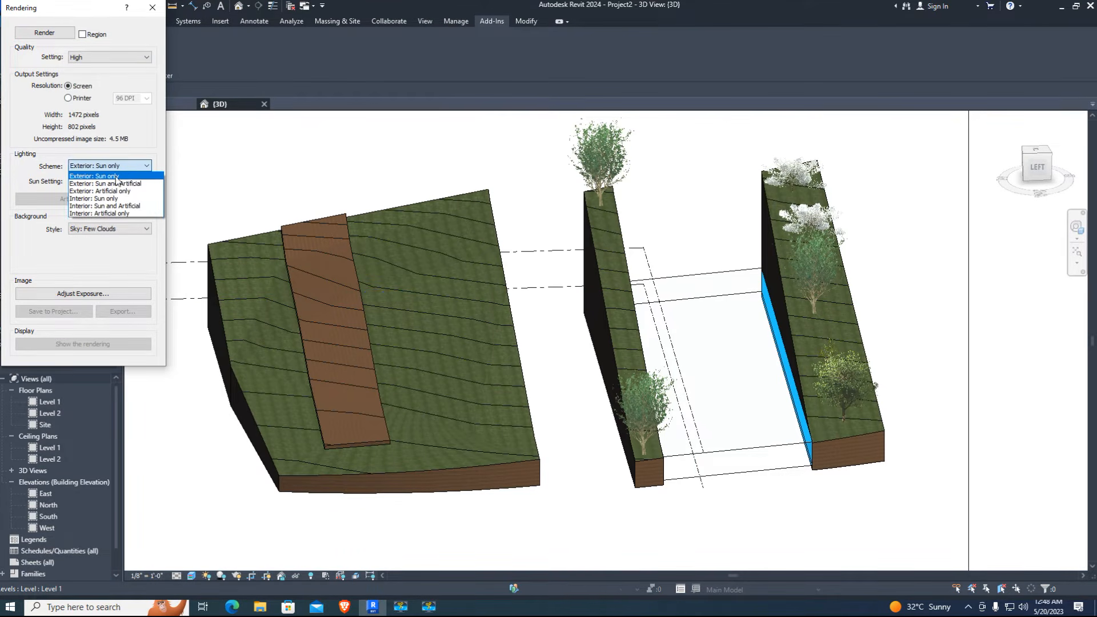
click(127, 176)
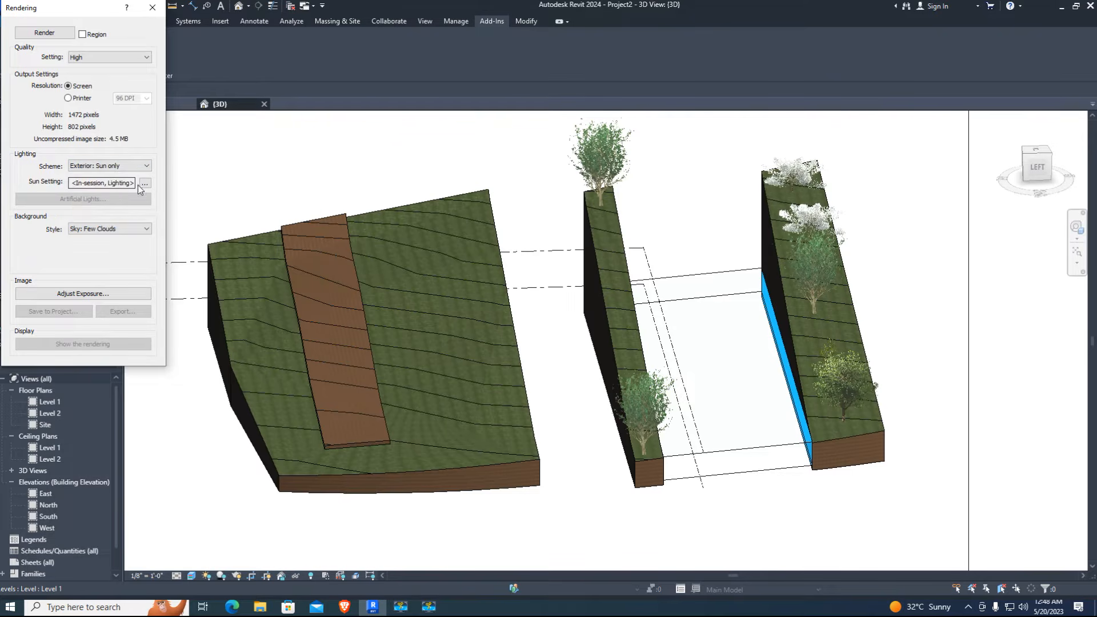
click(144, 183)
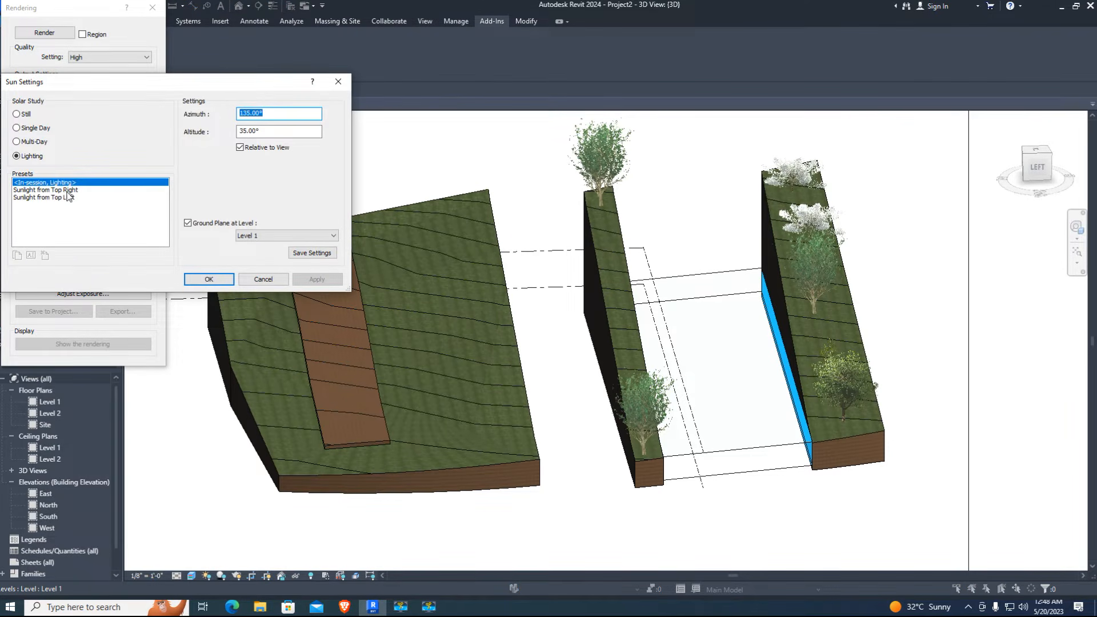
click(212, 281)
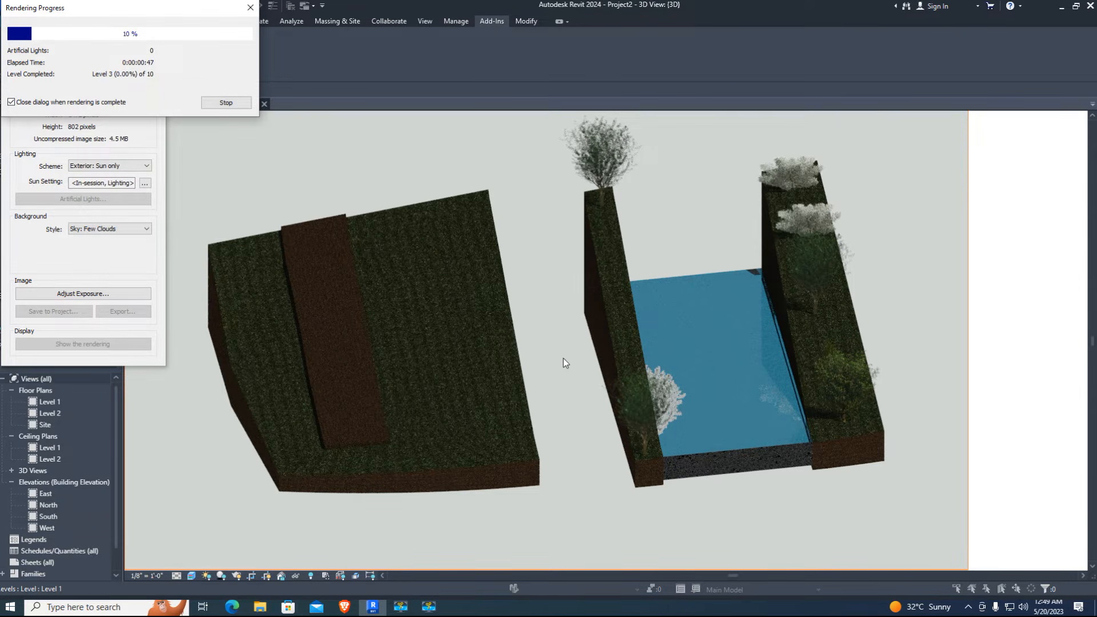
- Stop the running render, render the 3D view again at Medium quality, and close the rendering settings
click(227, 103)
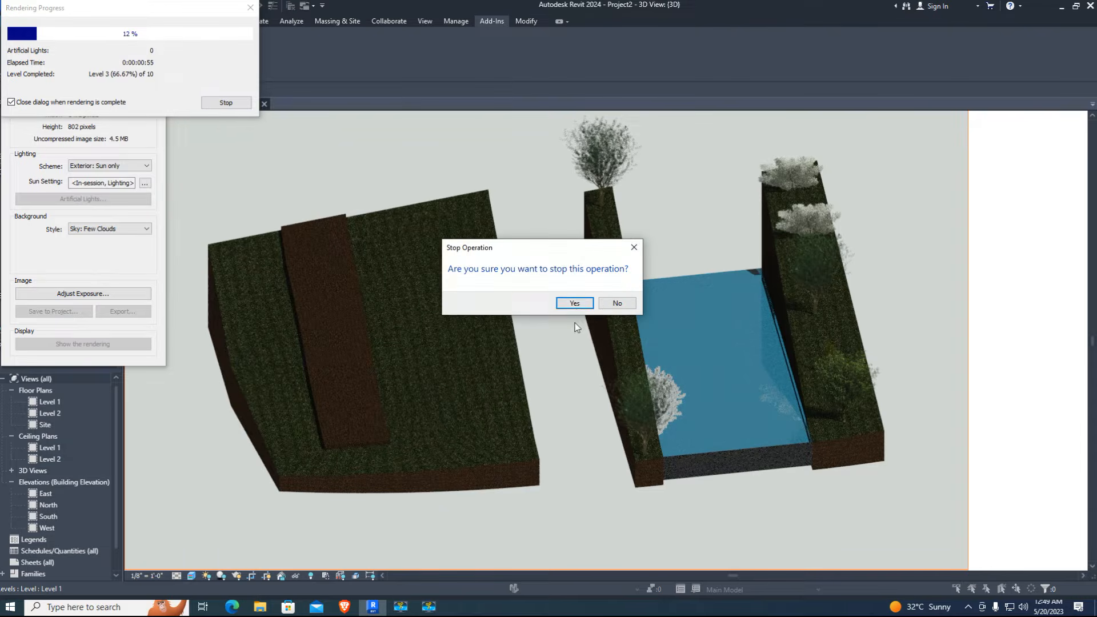
click(574, 303)
click(109, 57)
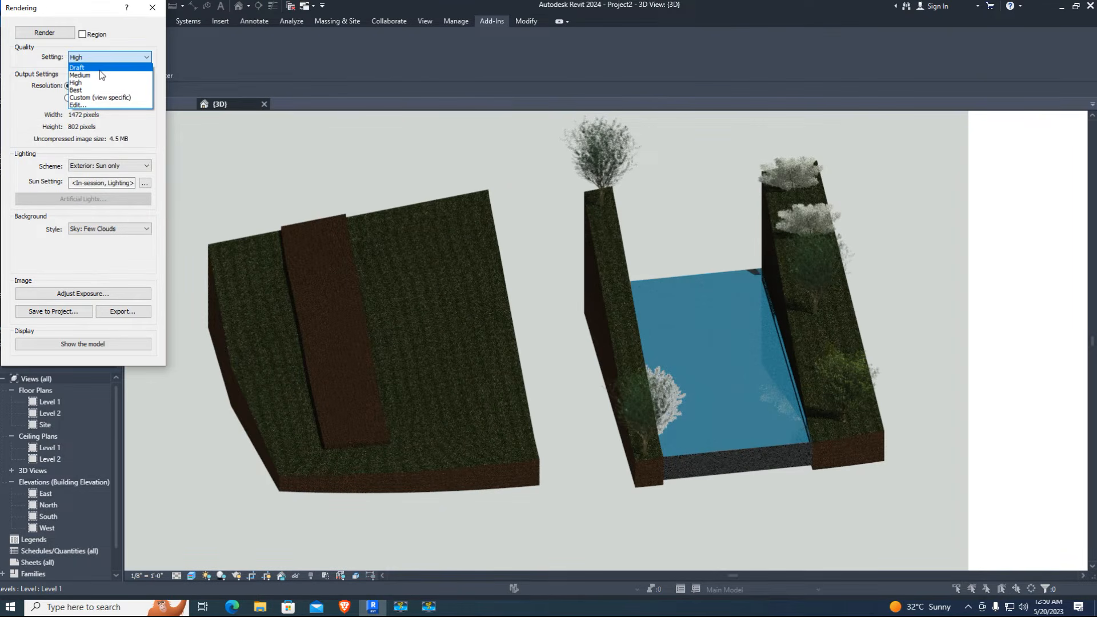
click(97, 76)
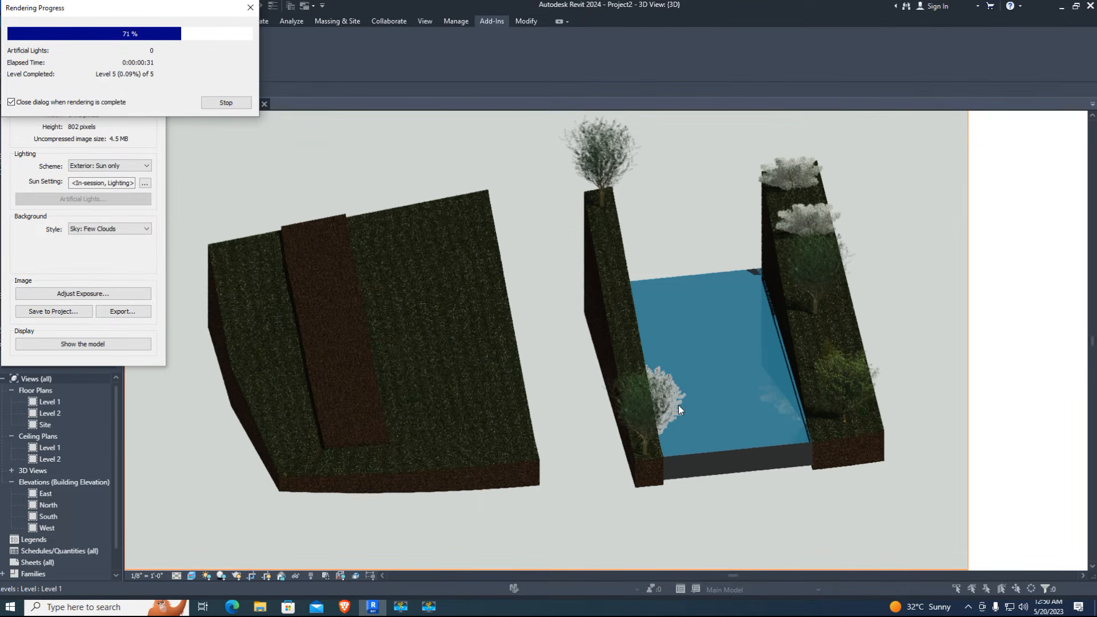
click(152, 8)
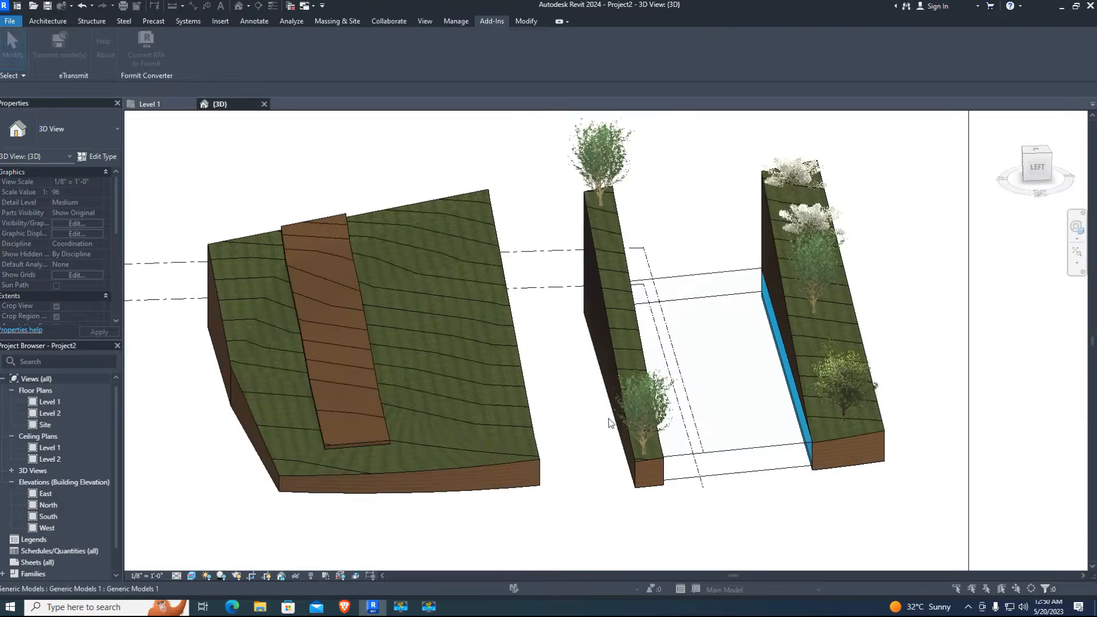
- Start an in-place component in the Mass category, dismiss the Show Mass notice and accept the default name
scroll(664, 211, up, 5)
click(336, 20)
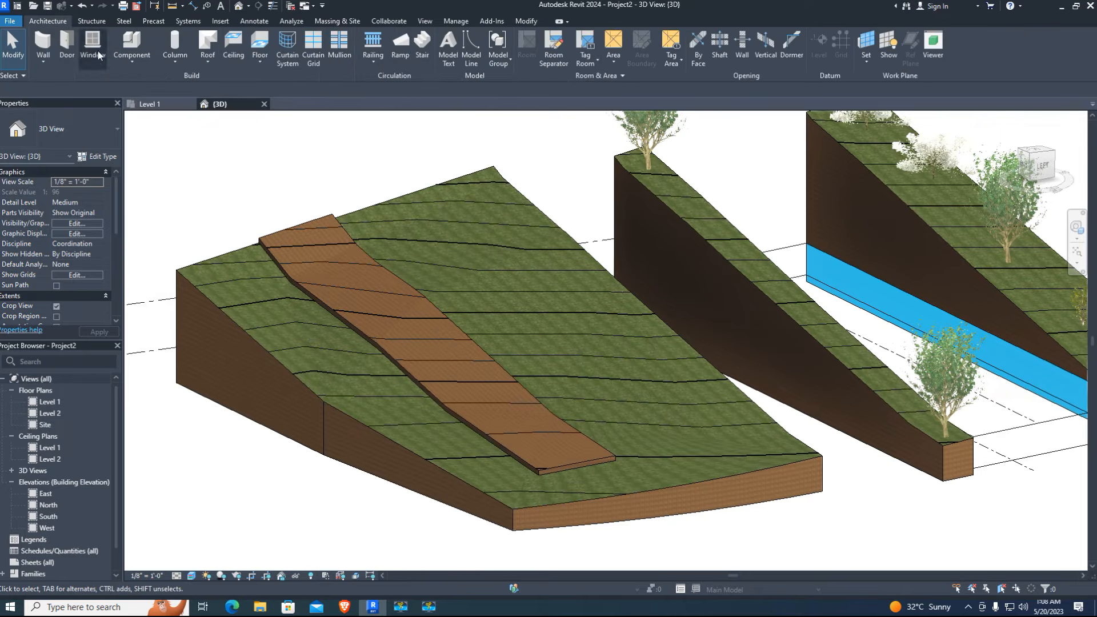
click(128, 60)
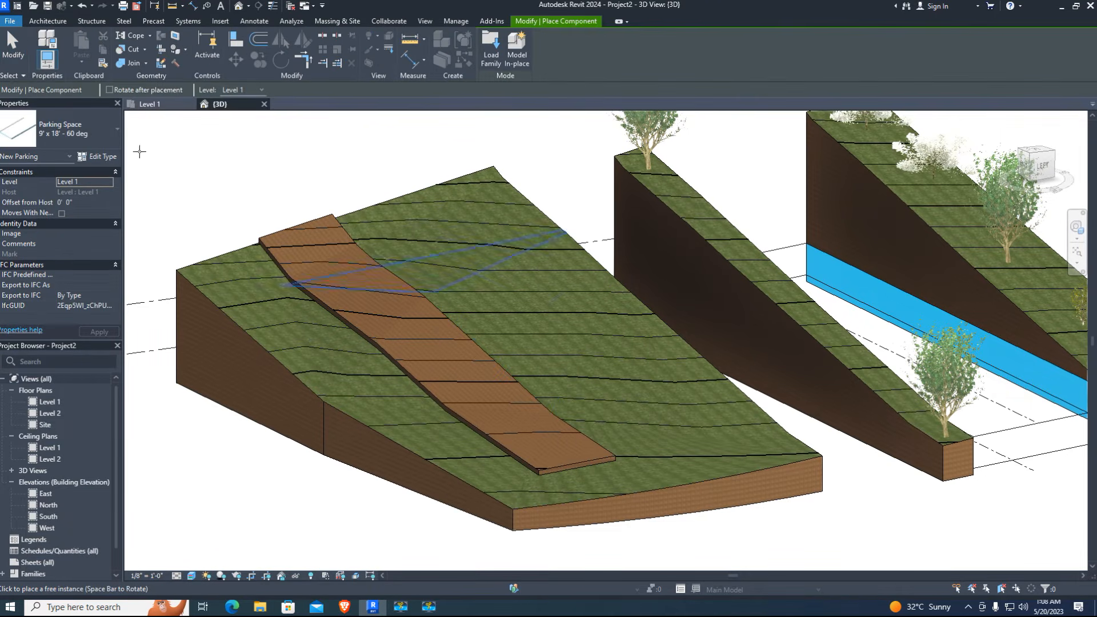
click(47, 20)
click(132, 61)
click(169, 109)
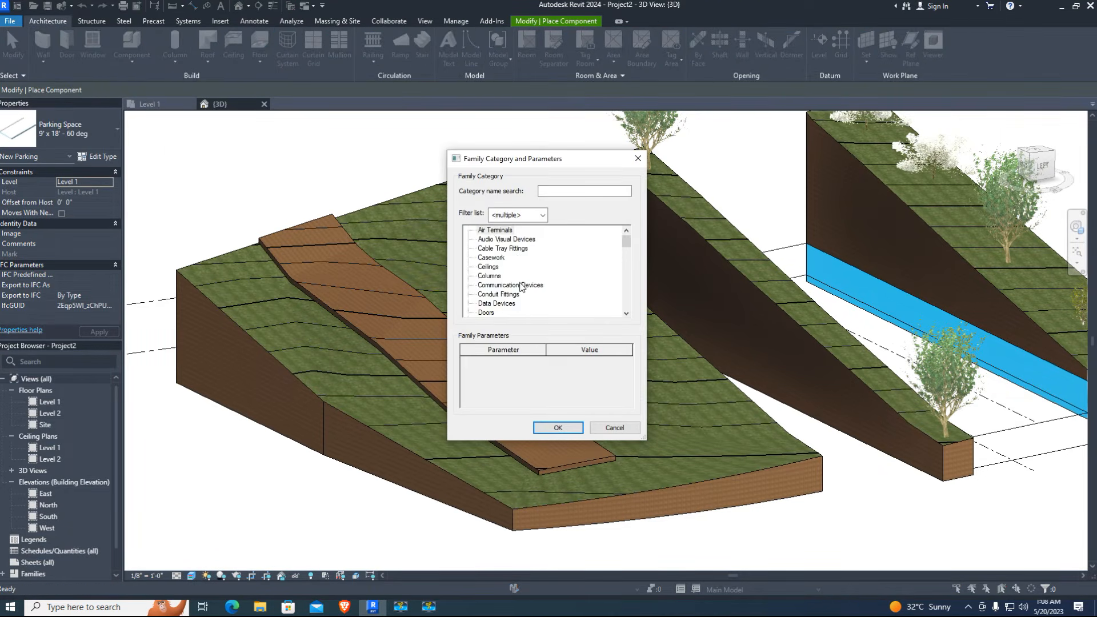
scroll(494, 308, down, 5)
scroll(492, 306, down, 2)
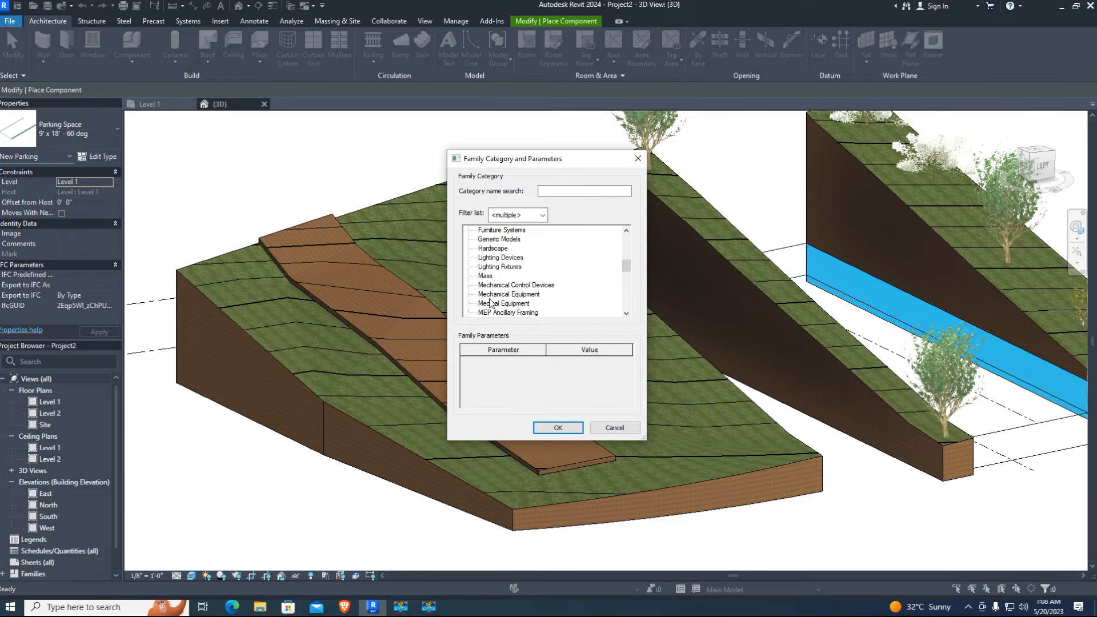
click(571, 427)
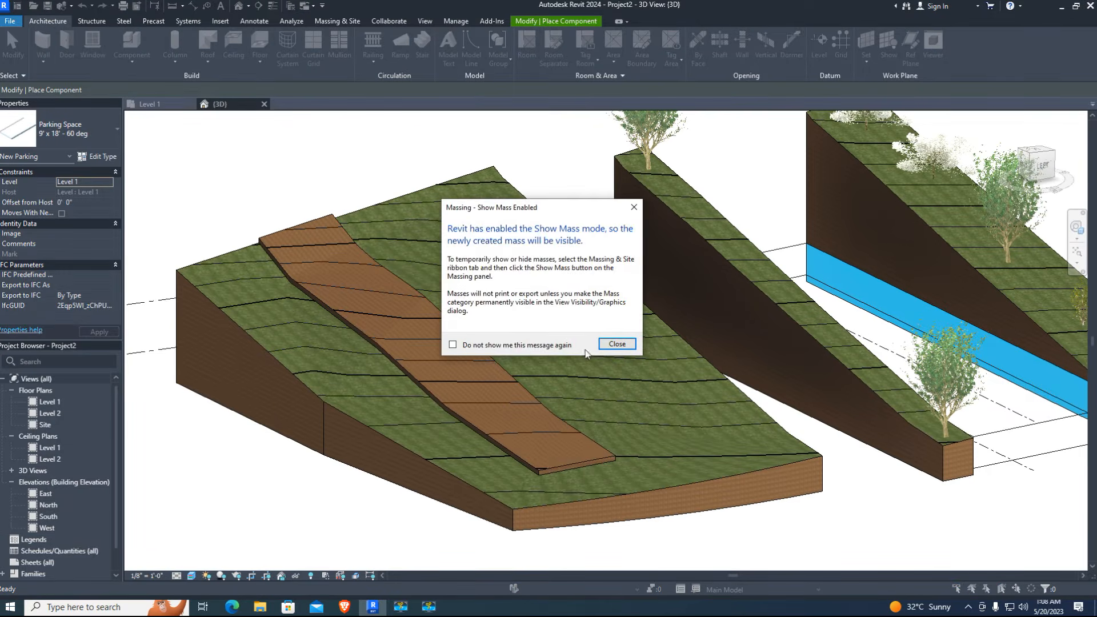
click(615, 346)
key(Return)
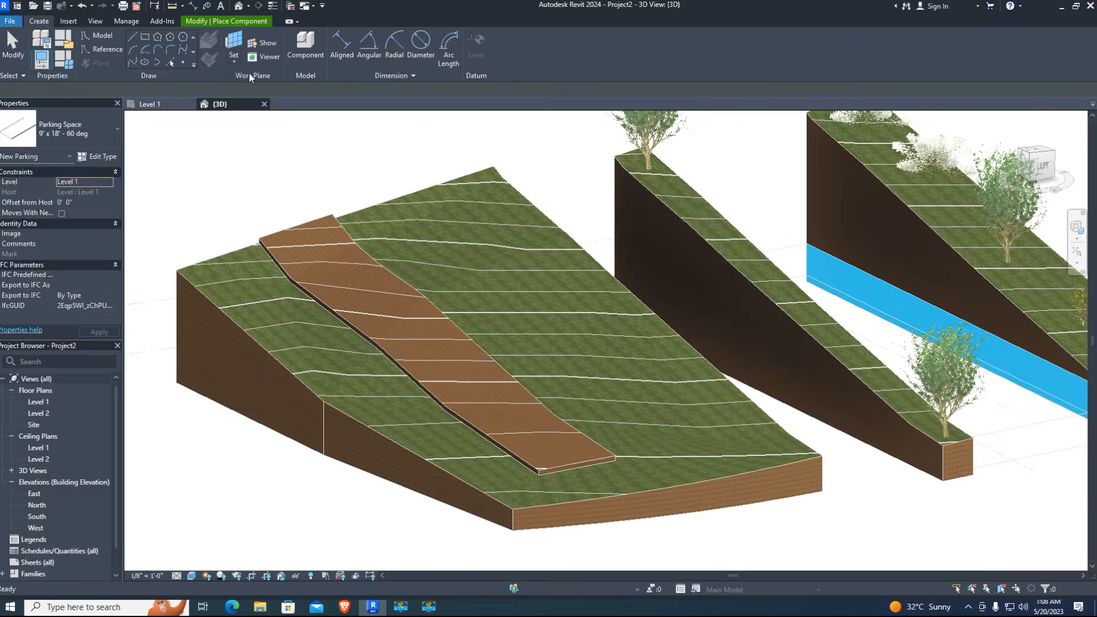
- Draw a rectangle on Level 1 within the large toposolid, create a solid form from it and lower its top face slightly
click(145, 37)
click(284, 284)
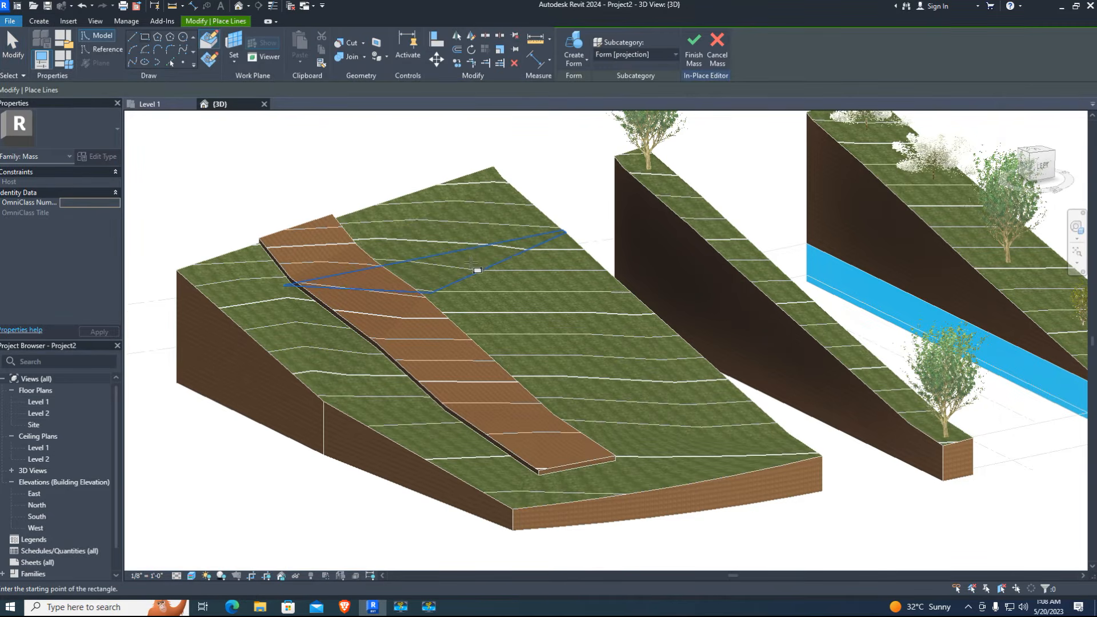
click(523, 314)
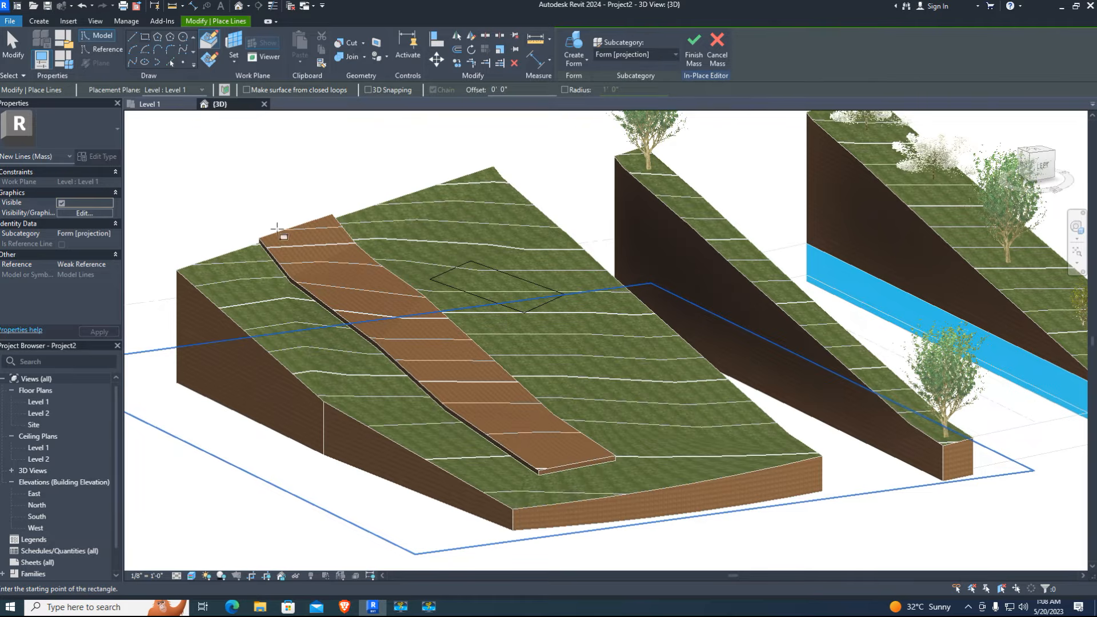
click(586, 61)
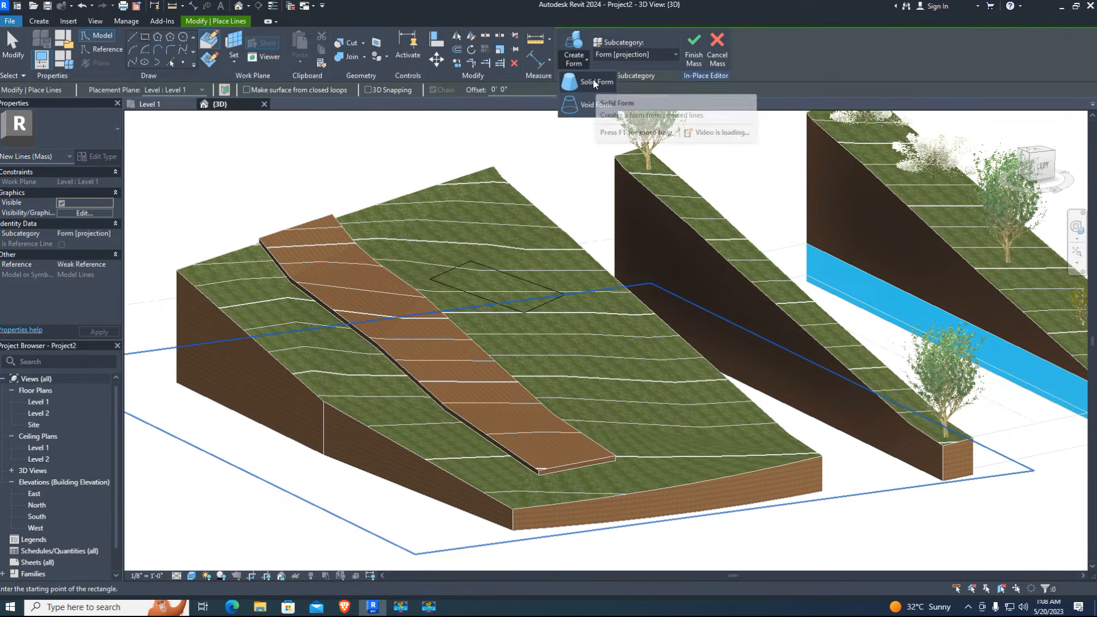
click(593, 83)
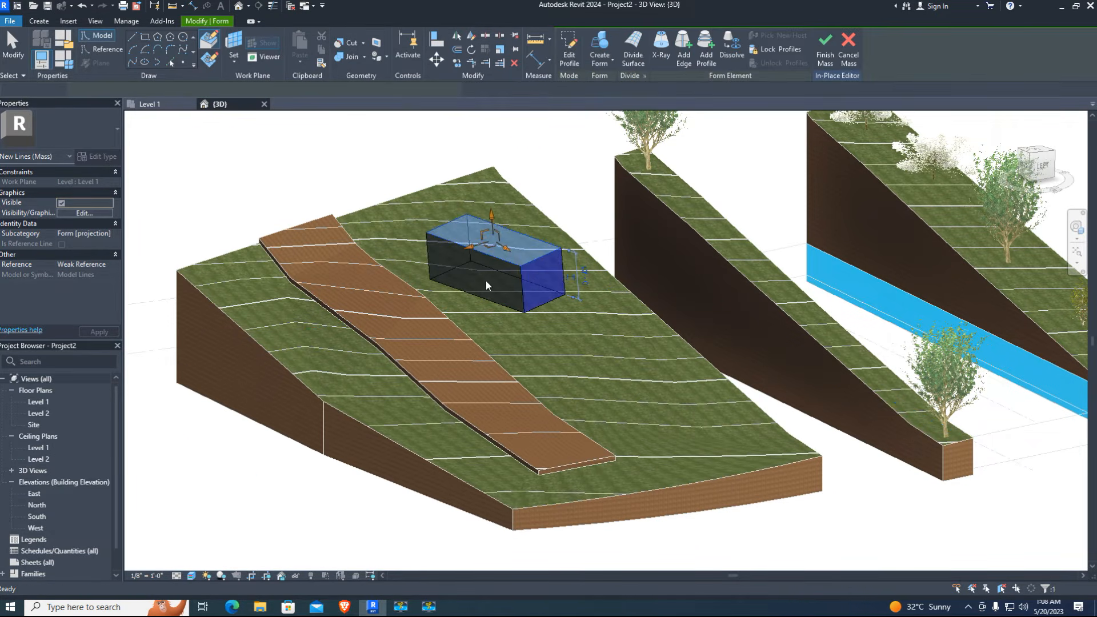
drag(494, 220, 510, 260)
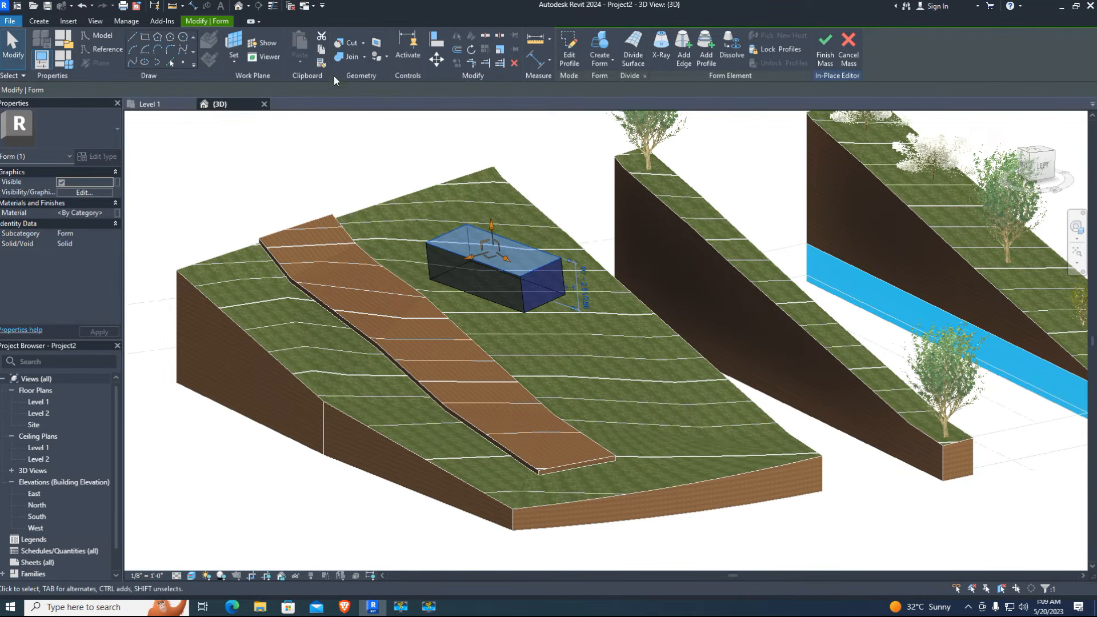
- Cut the large toposolid with the box form and finish the in-place mass
click(361, 44)
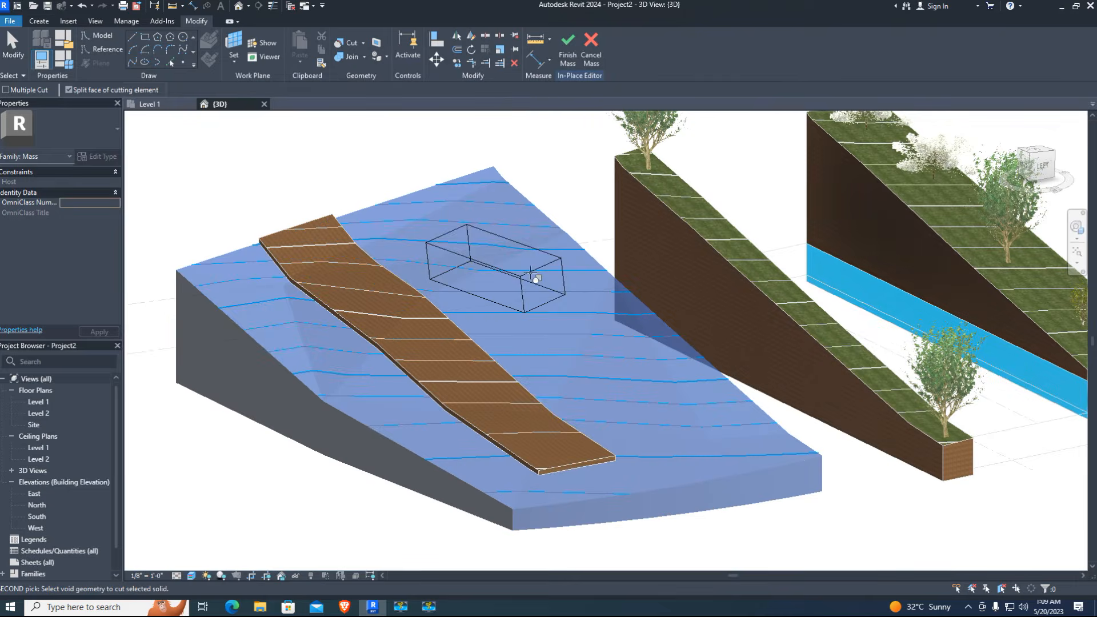
click(527, 273)
click(567, 51)
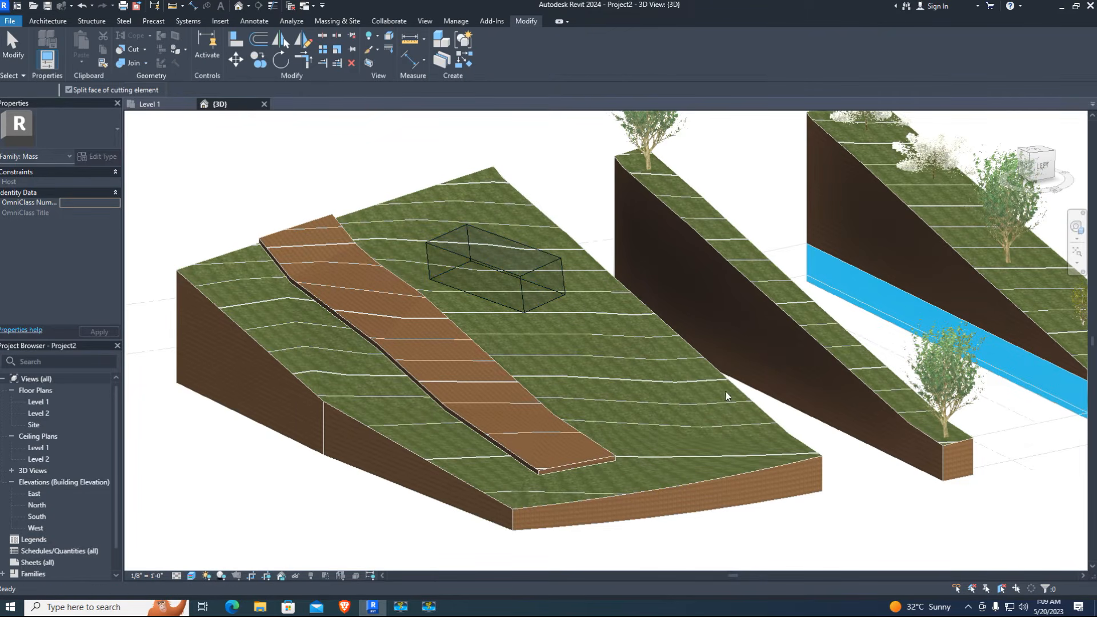
- Stretch the mass's bottom face slightly downward and cut the large toposolid with the mass
click(503, 272)
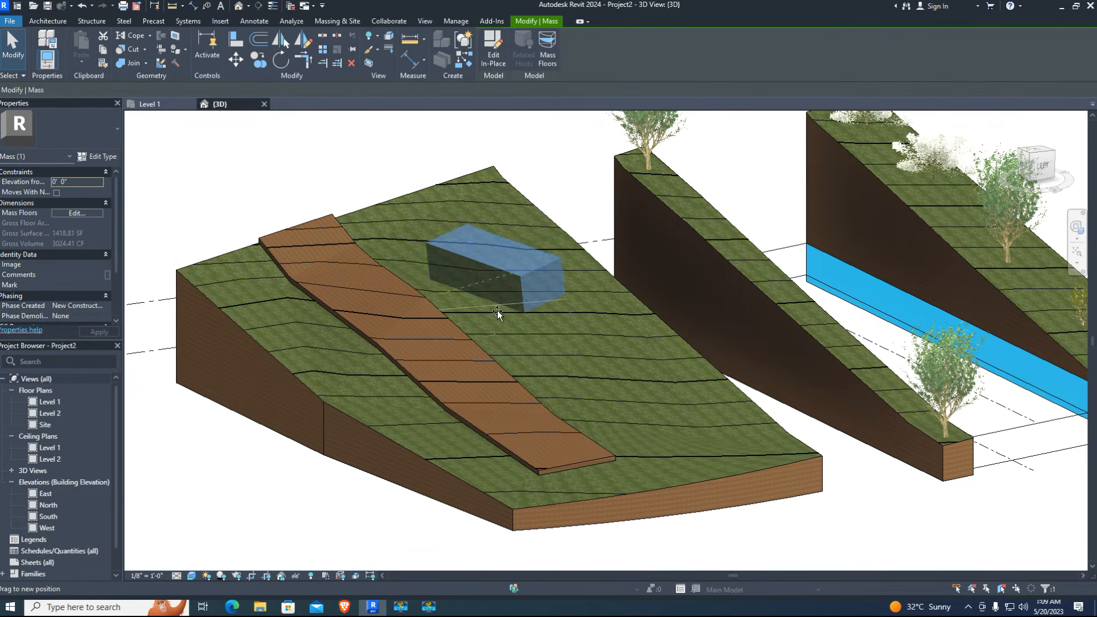
drag(498, 316, 499, 326)
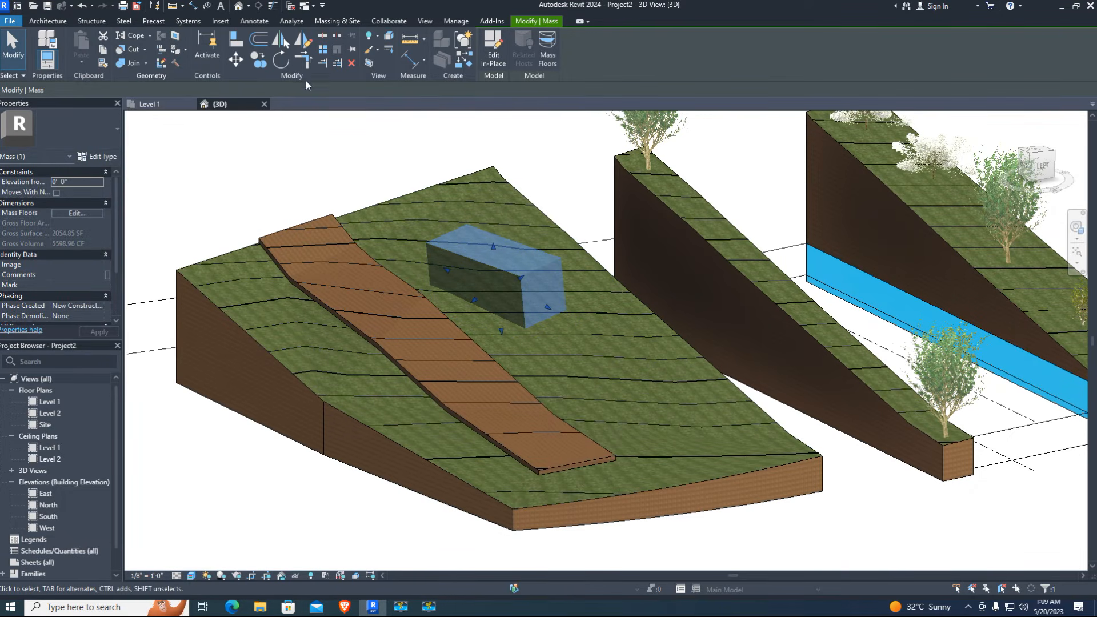
click(129, 49)
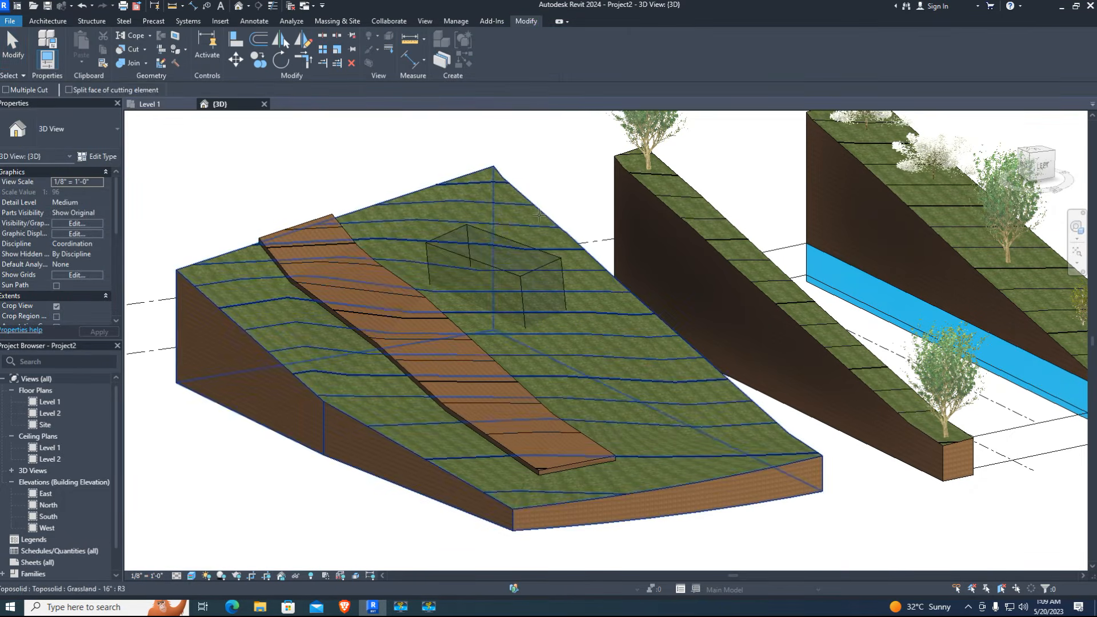
click(521, 277)
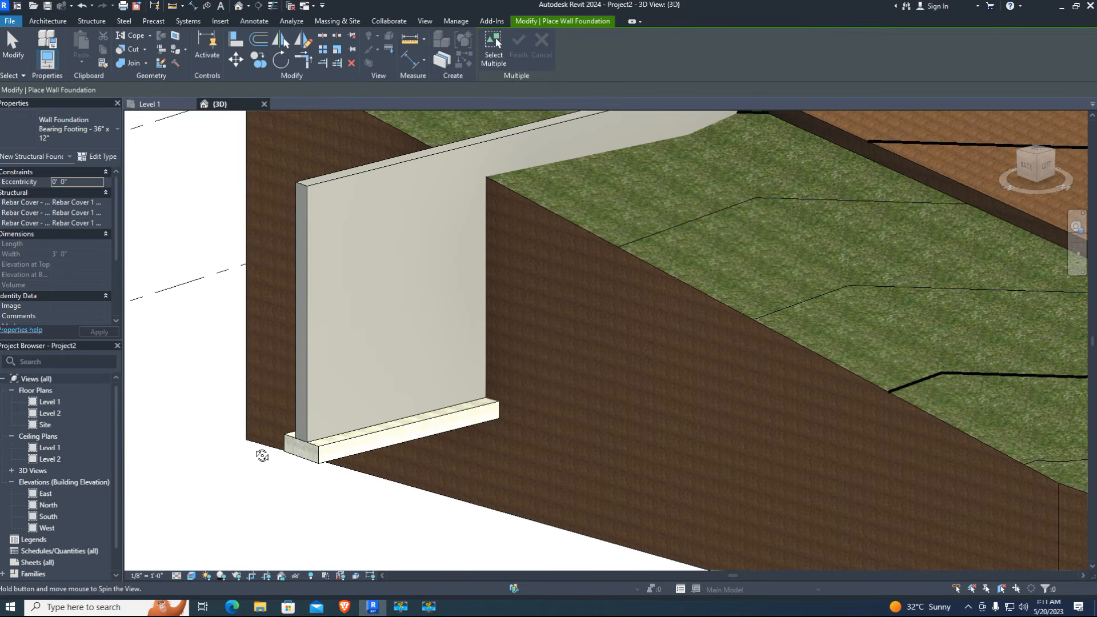
- Cut the Grassland toposolid with the wall and with its Bearing Footing - 36" x 12" foundation
shift+middle_drag(260, 454, 303, 448)
scroll(285, 445, down, 5)
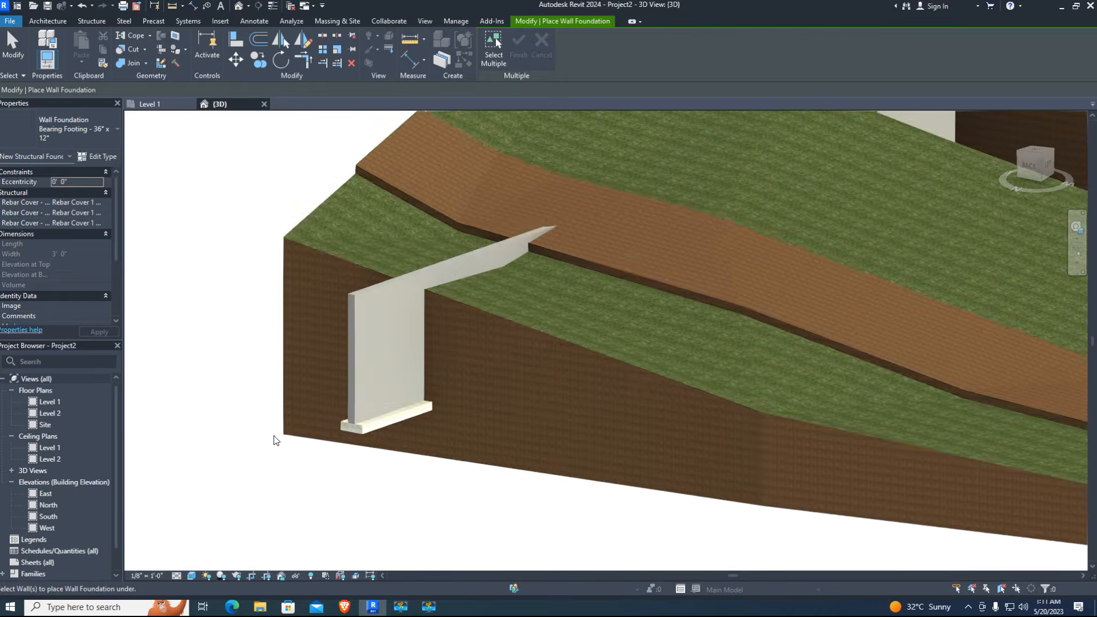
scroll(429, 423, up, 5)
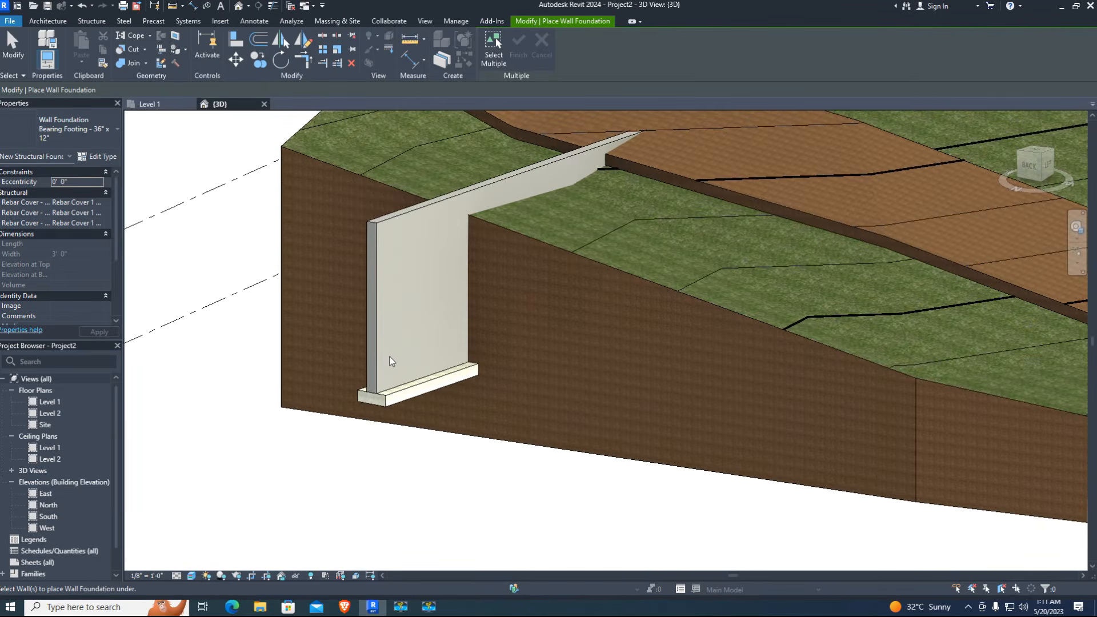
click(130, 49)
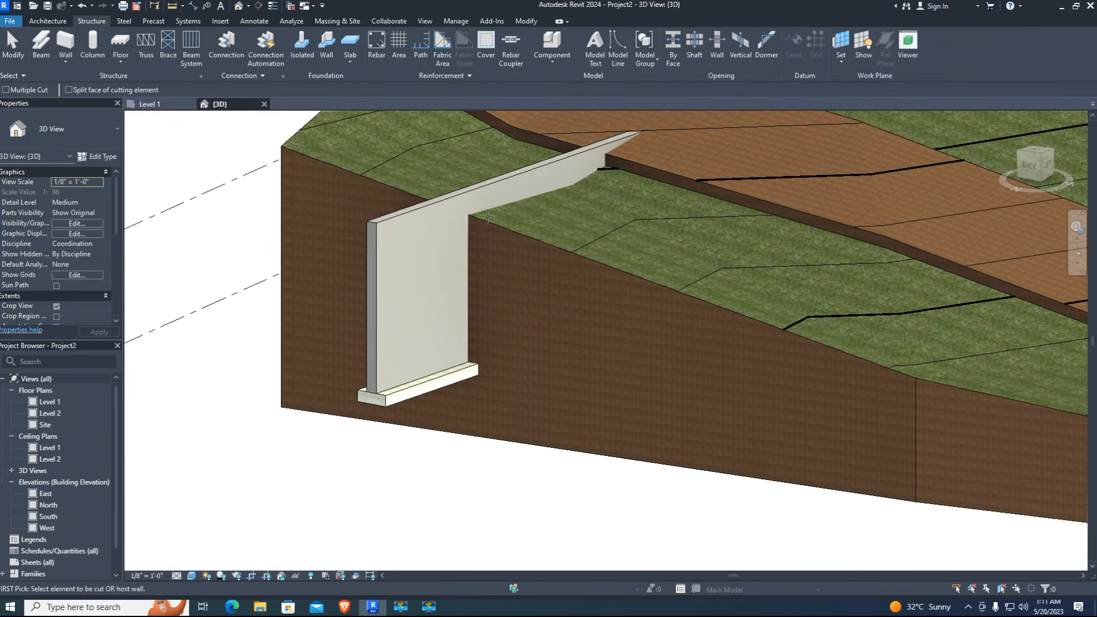
click(502, 223)
click(378, 222)
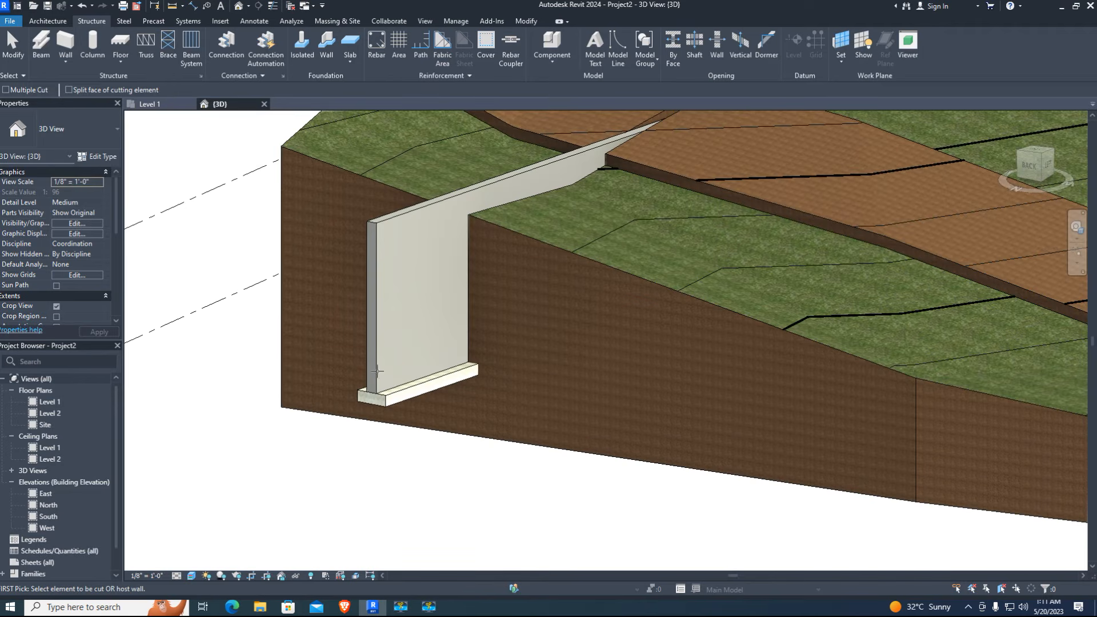
click(570, 256)
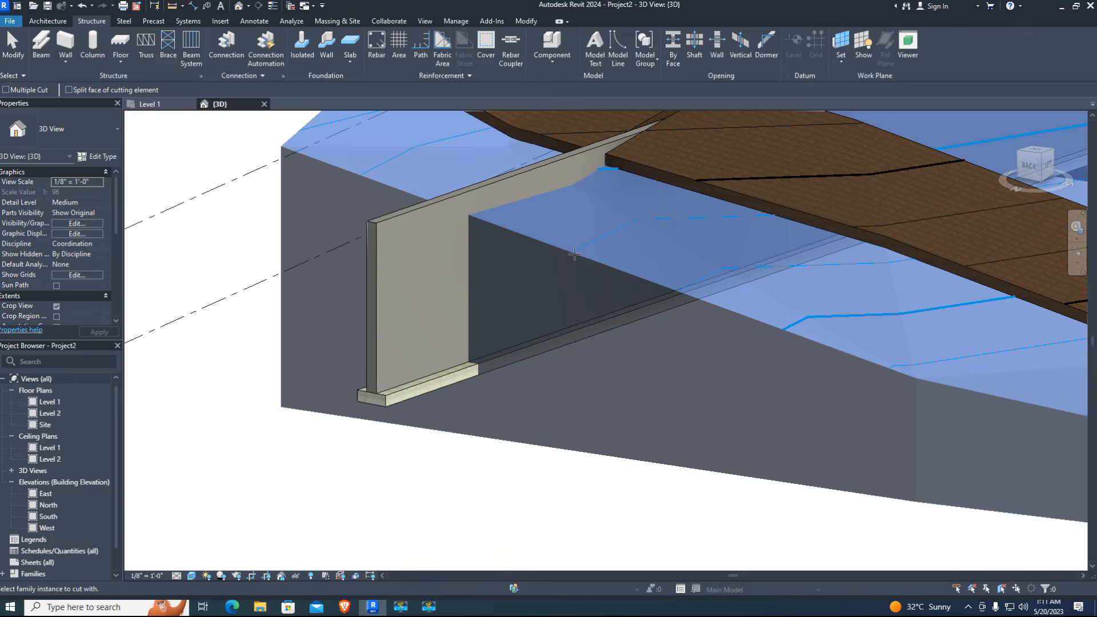
click(406, 392)
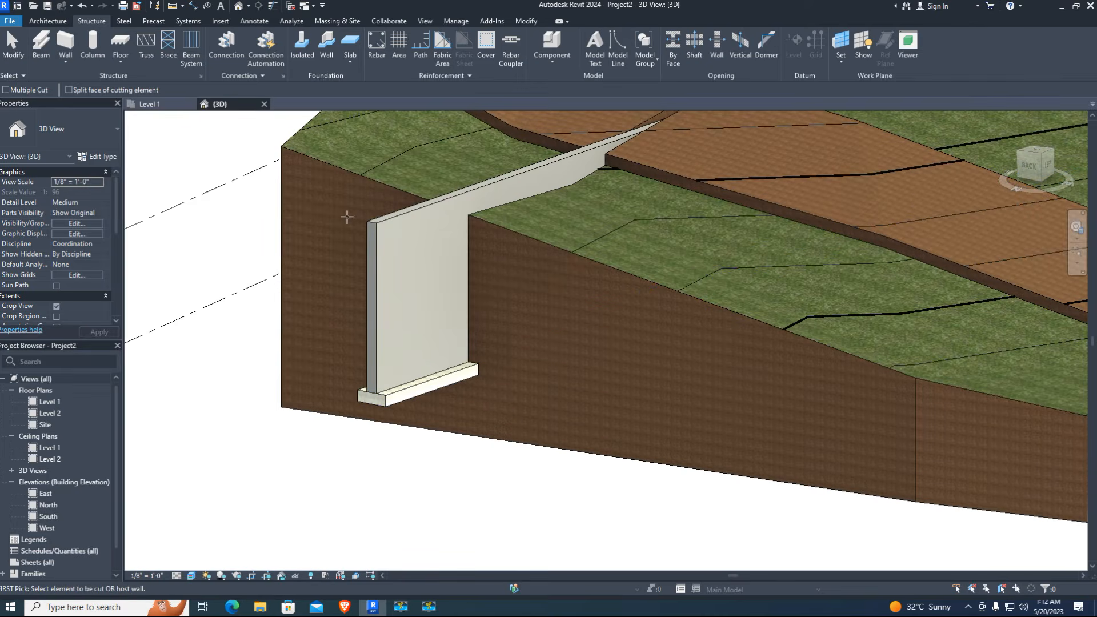
key(Escape)
- Hide the wall and its footing as elements in the 3D view
click(397, 300)
click(387, 402)
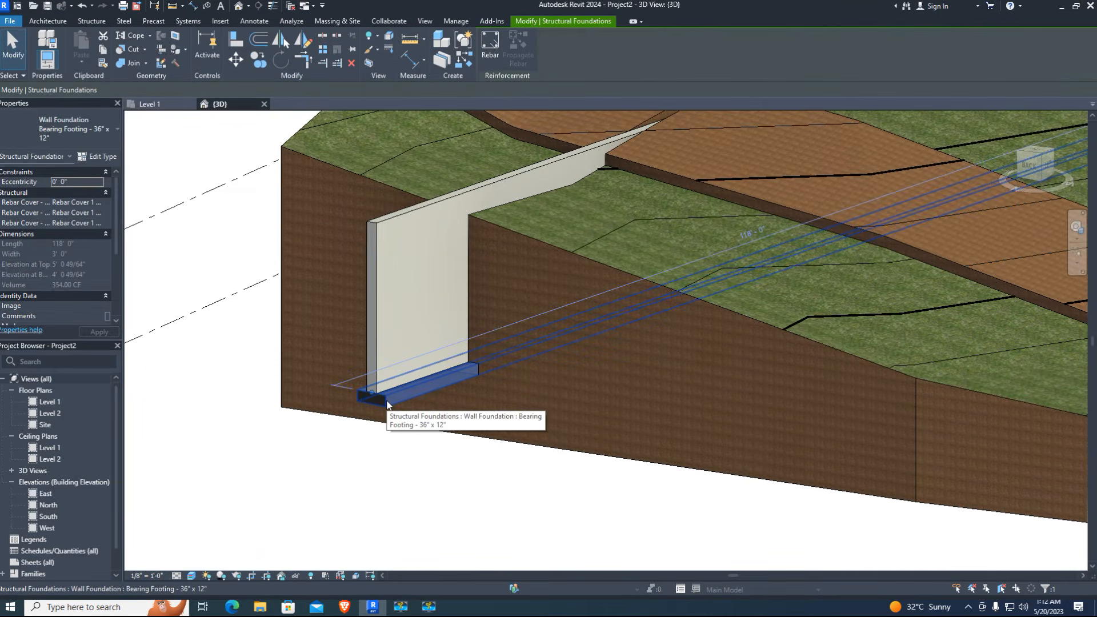
ctrl+click(378, 297)
right_click(378, 298)
mouse_move(502, 340)
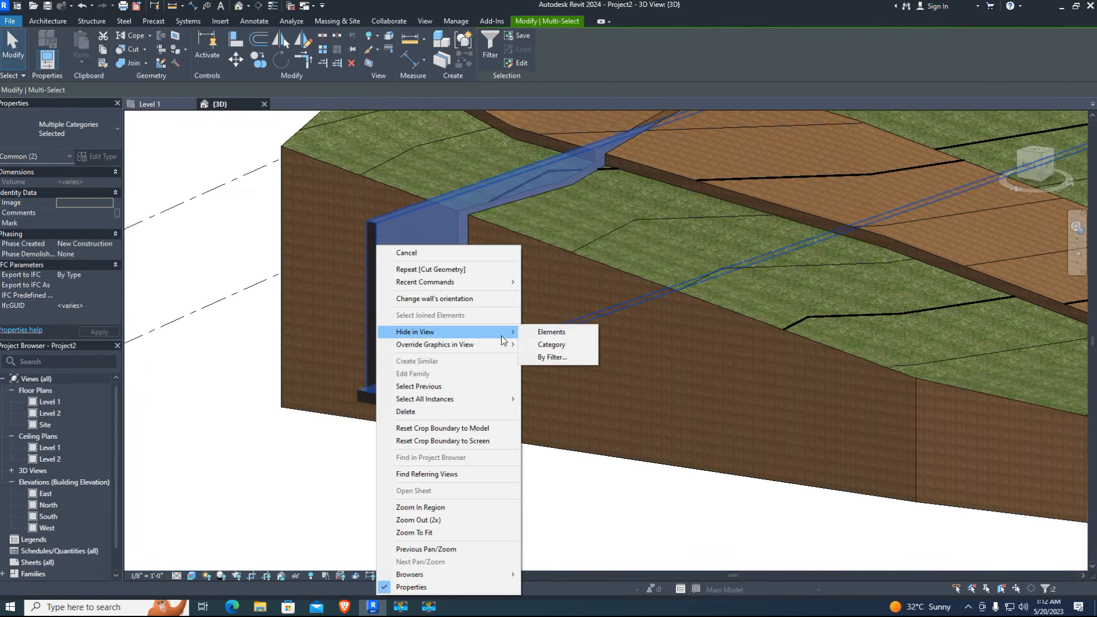
click(550, 332)
- Examine the recess that the wall and footing cut into the toposolid from several angles
scroll(388, 404, down, 5)
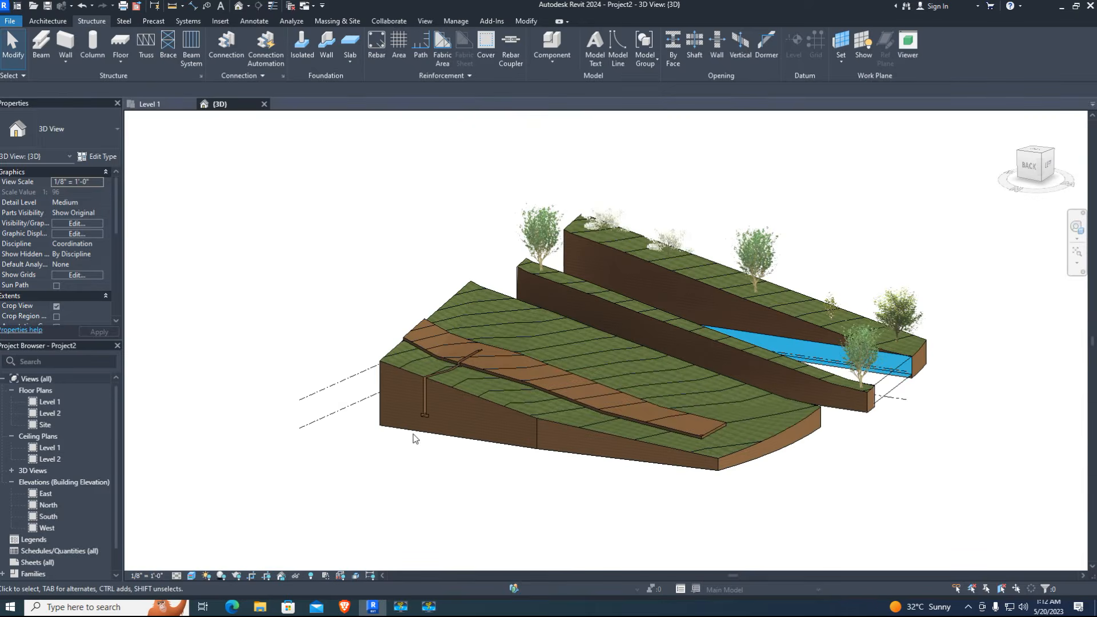
scroll(414, 438, up, 4)
shift+middle_drag(394, 418, 419, 399)
scroll(622, 293, down, 5)
scroll(419, 350, up, 4)
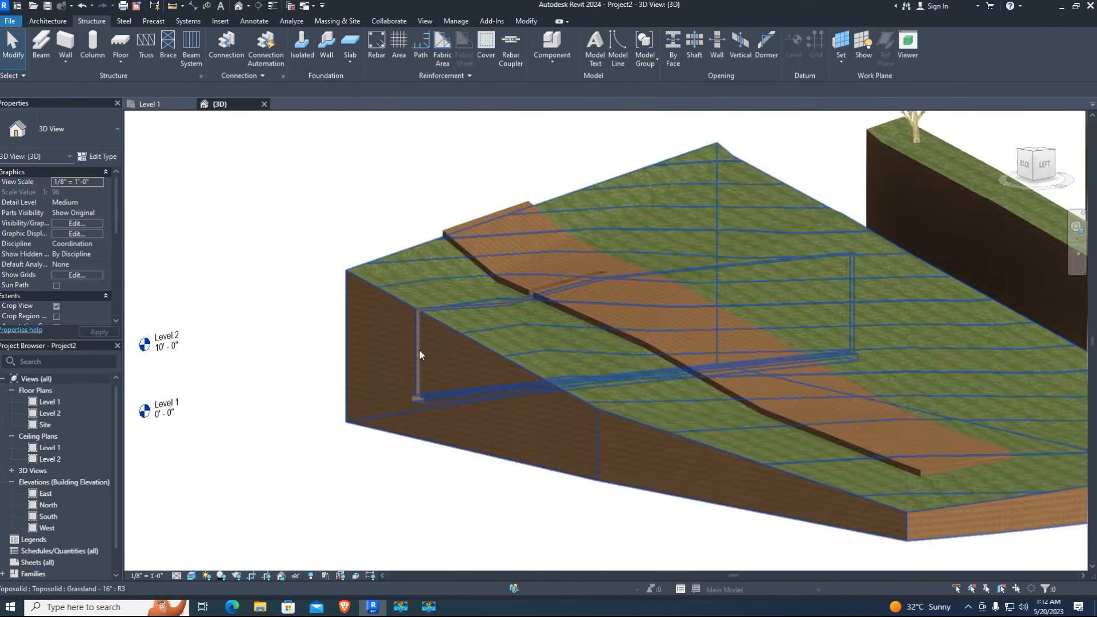
scroll(420, 351, up, 3)
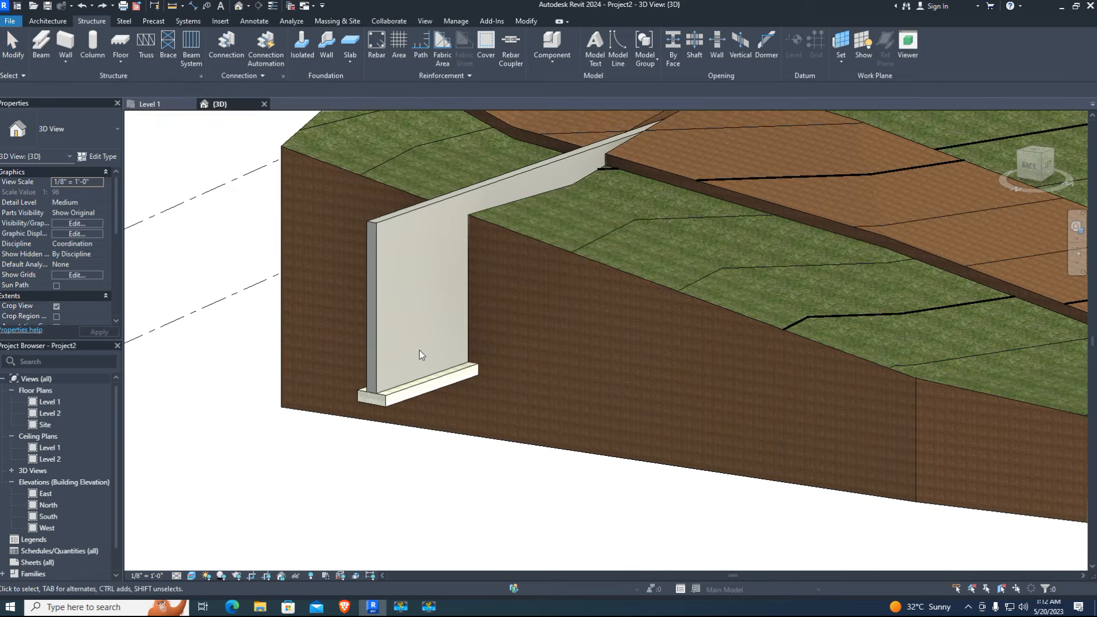
scroll(419, 353, down, 5)
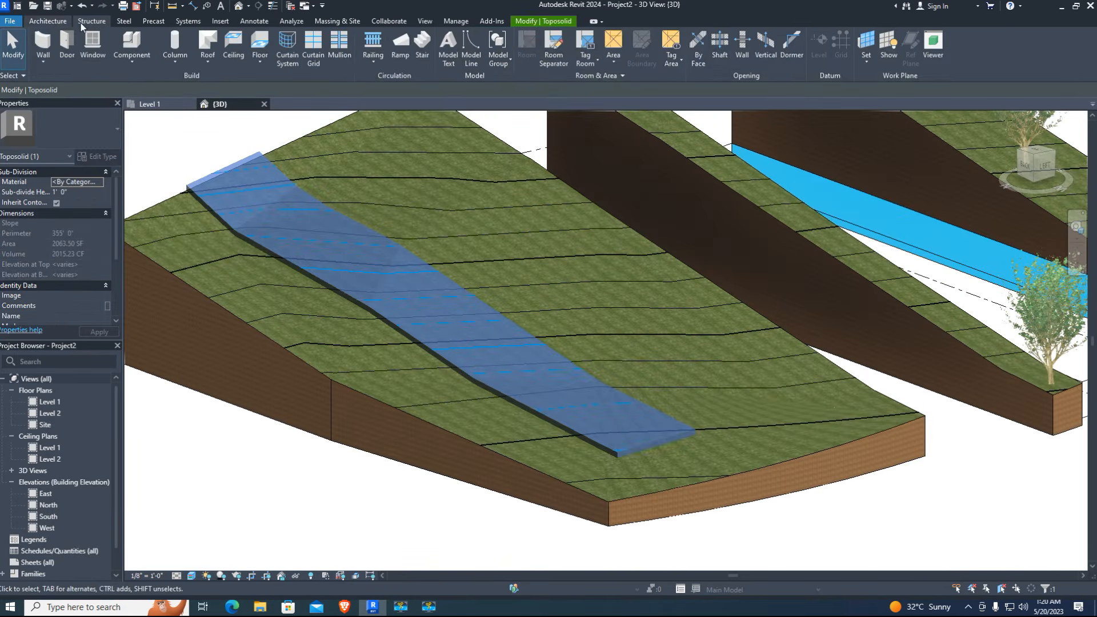
- Place three Red Ash - 25' deciduous trees as site components, two on the middle toposolid strip and one on the far strip
click(337, 20)
click(289, 43)
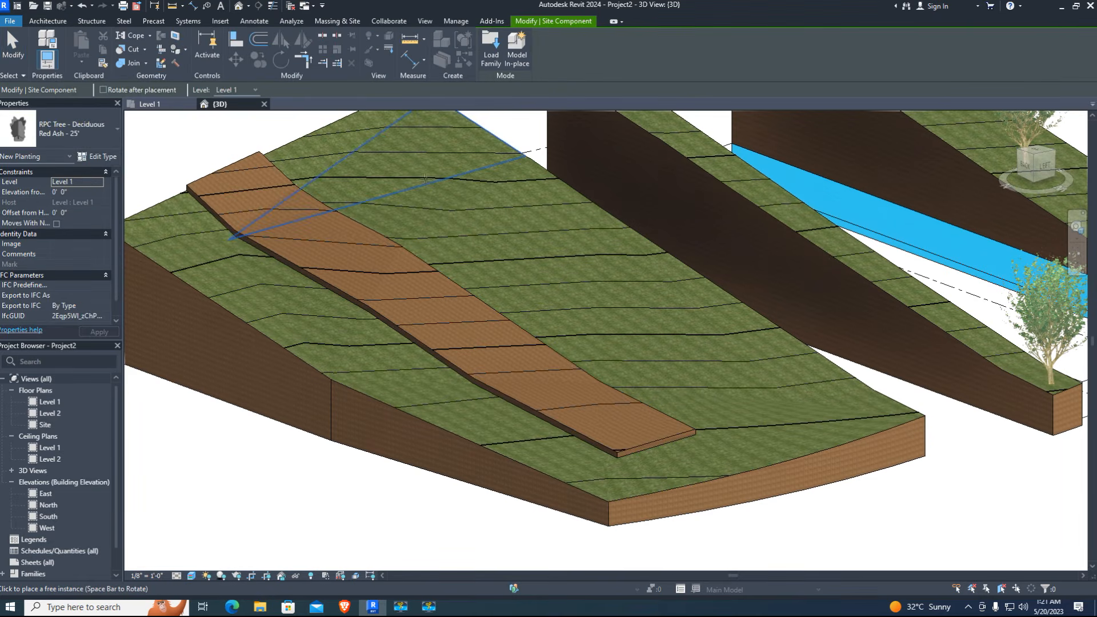
scroll(425, 179, down, 3)
scroll(650, 305, up, 4)
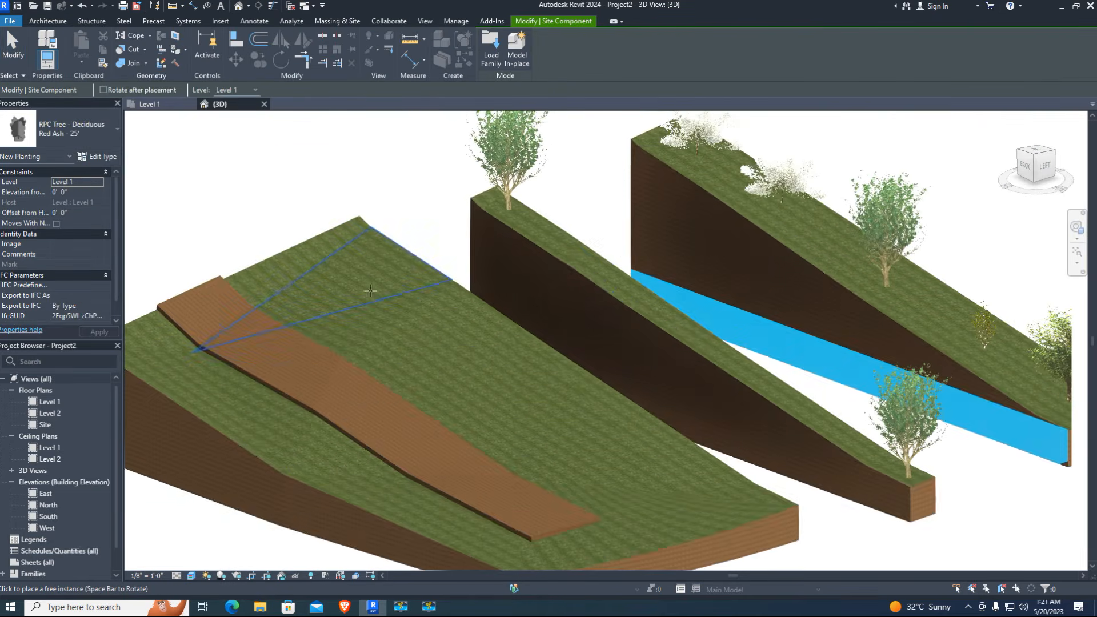
click(650, 304)
click(924, 305)
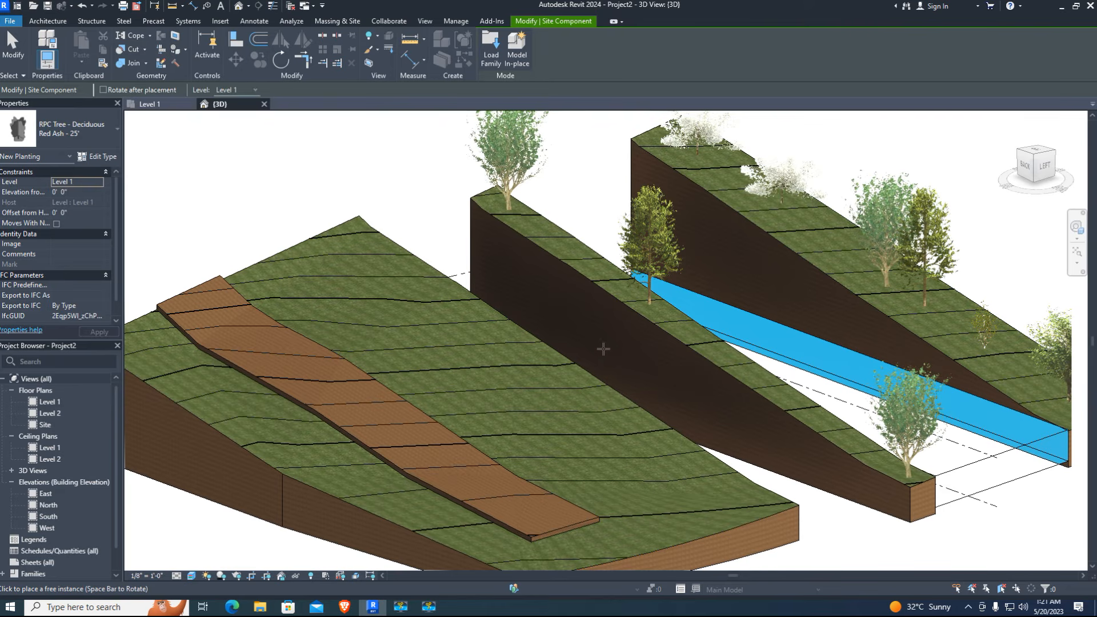
click(559, 243)
click(98, 135)
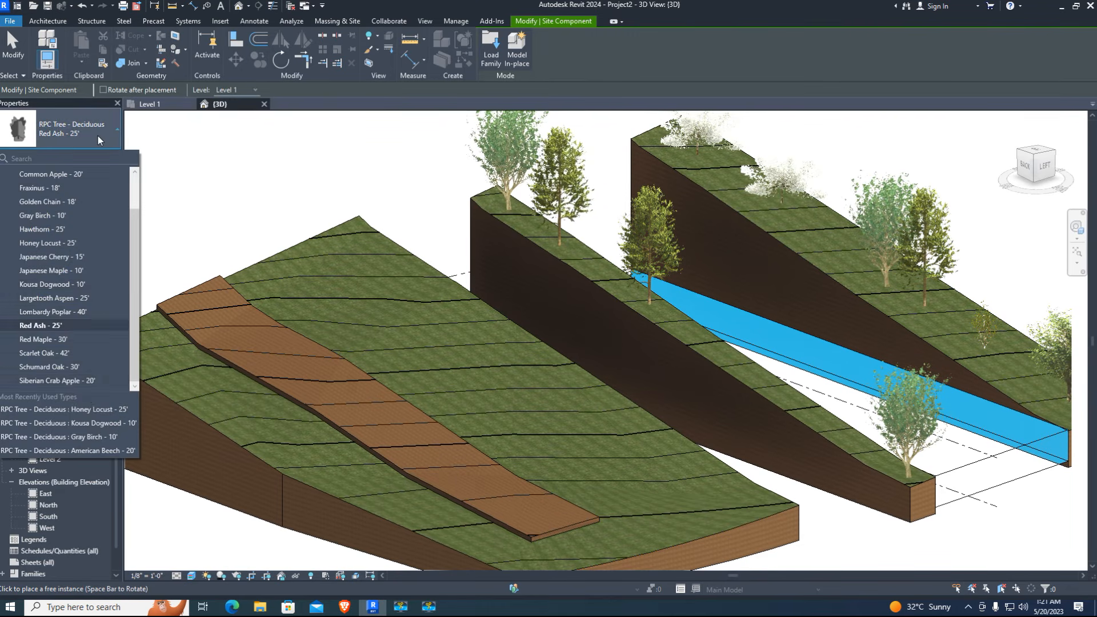
scroll(29, 366, up, 1)
scroll(43, 342, down, 1)
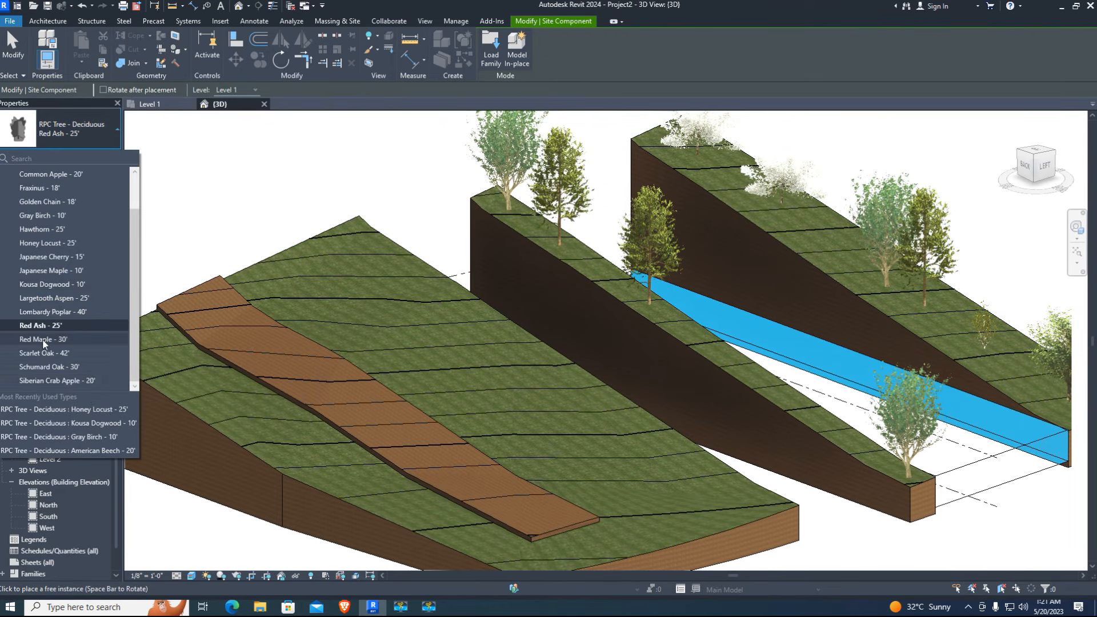
scroll(81, 376, up, 1)
click(178, 144)
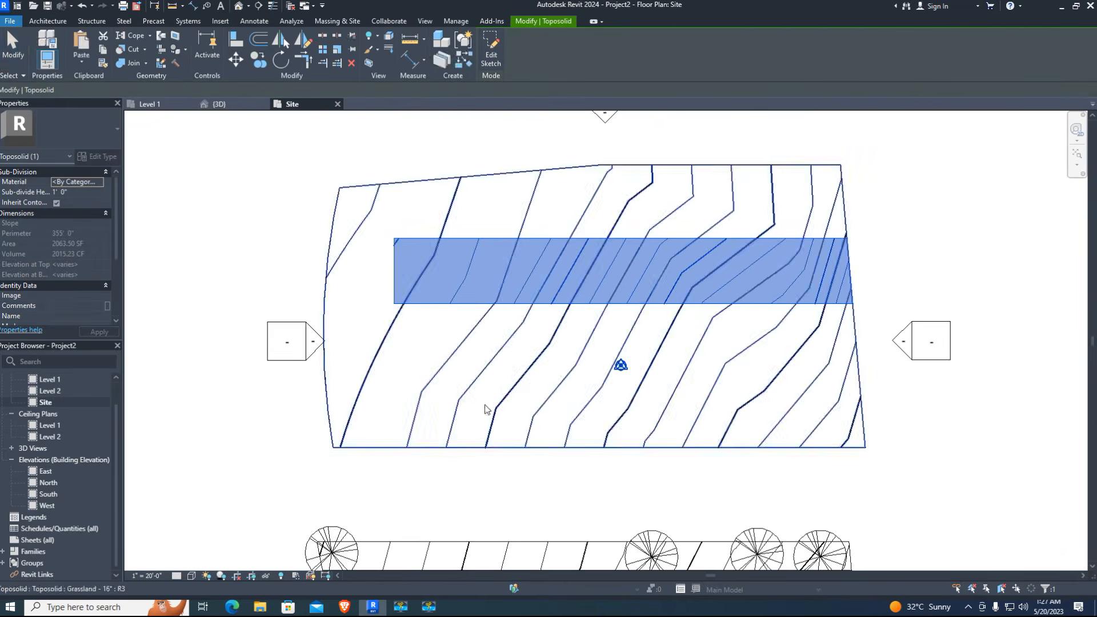
- Sketch a Guardrail - Rectangular railing along the full upper long edge of the toposolid's sub-division and finish the path
scroll(595, 270, up, 2)
click(48, 21)
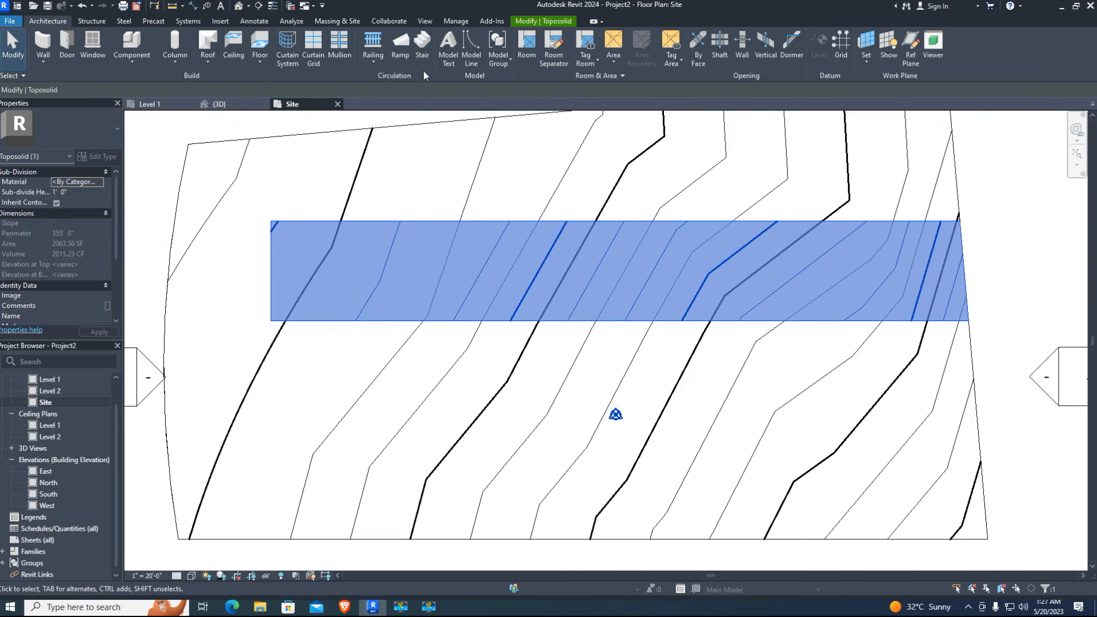
click(370, 56)
click(400, 80)
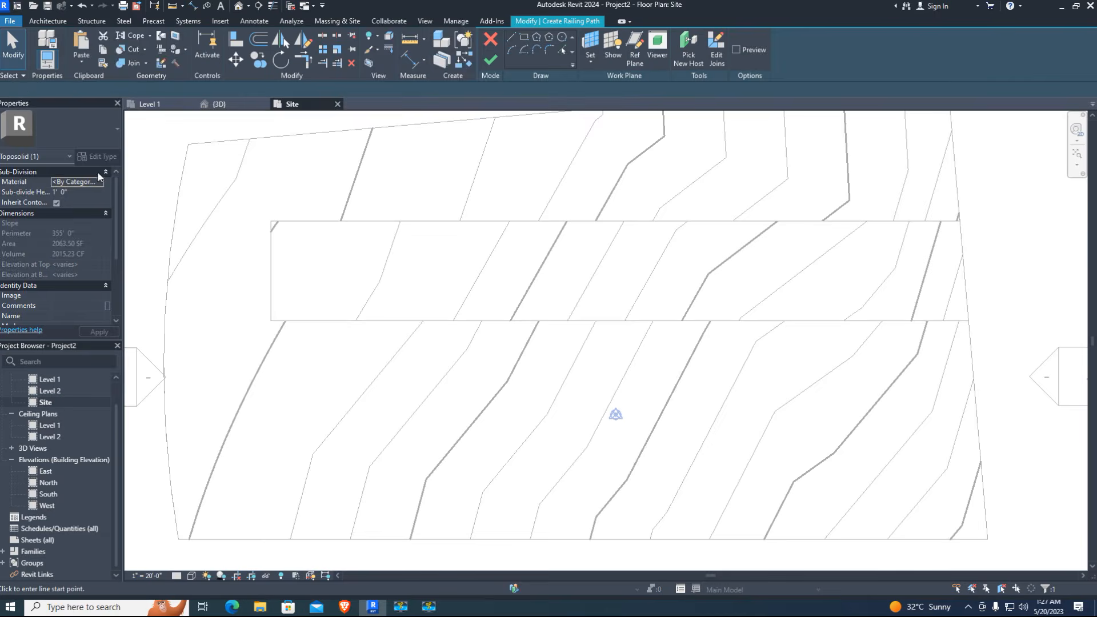
click(88, 130)
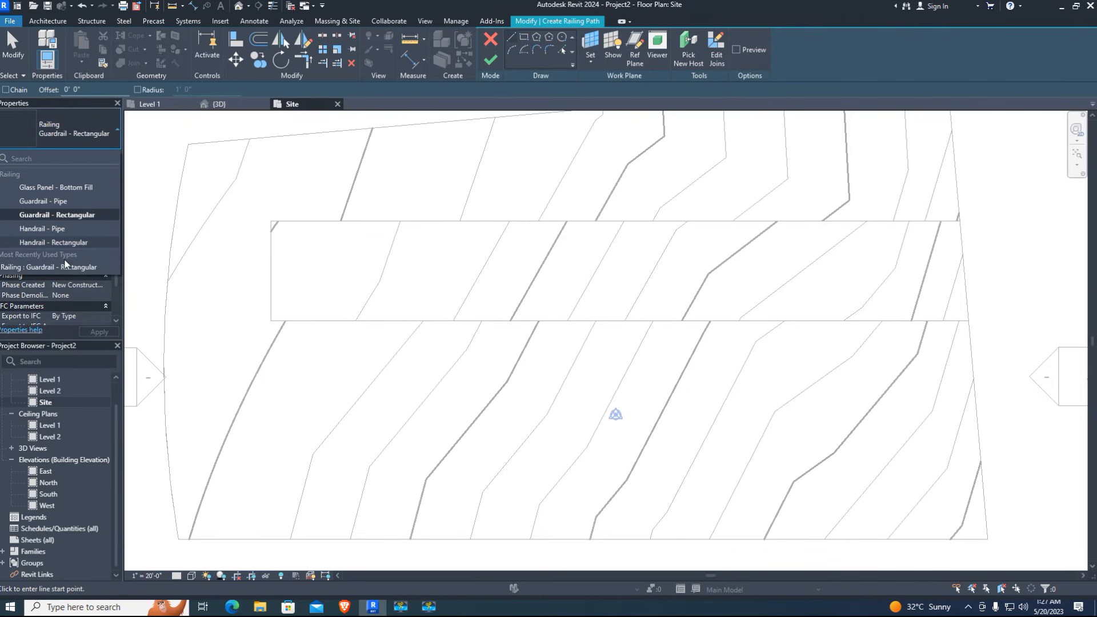
click(96, 125)
click(98, 128)
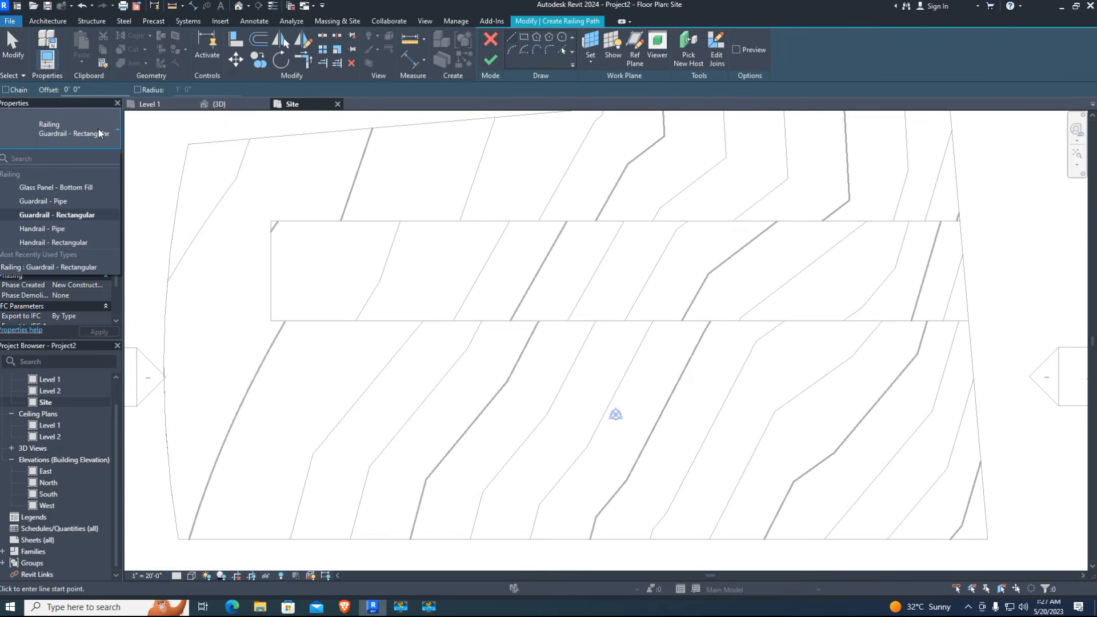
click(70, 214)
click(272, 221)
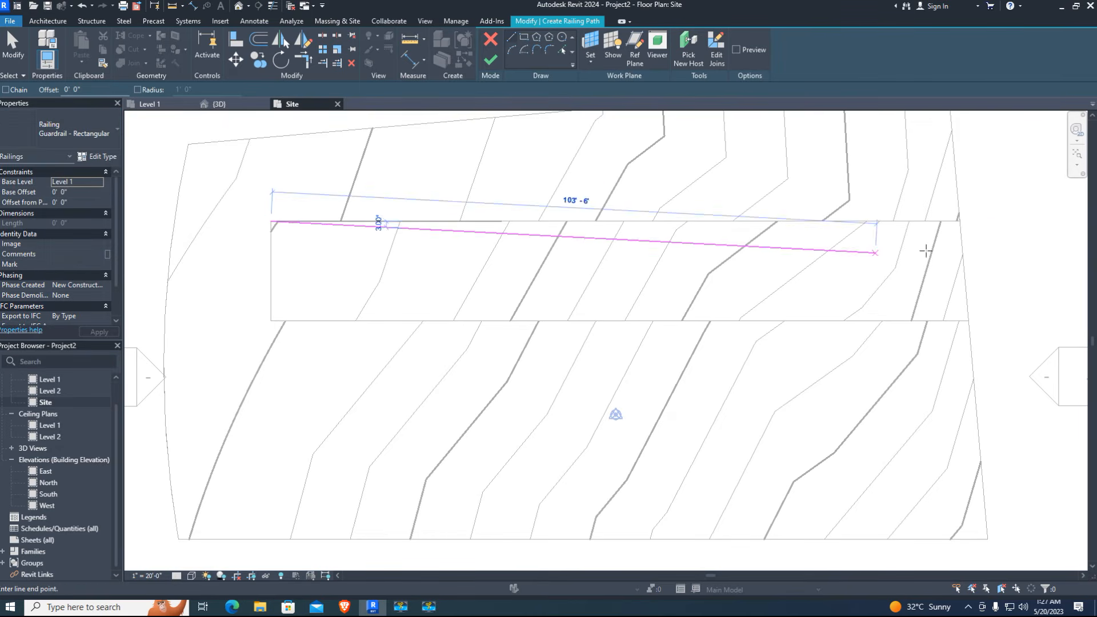
click(959, 221)
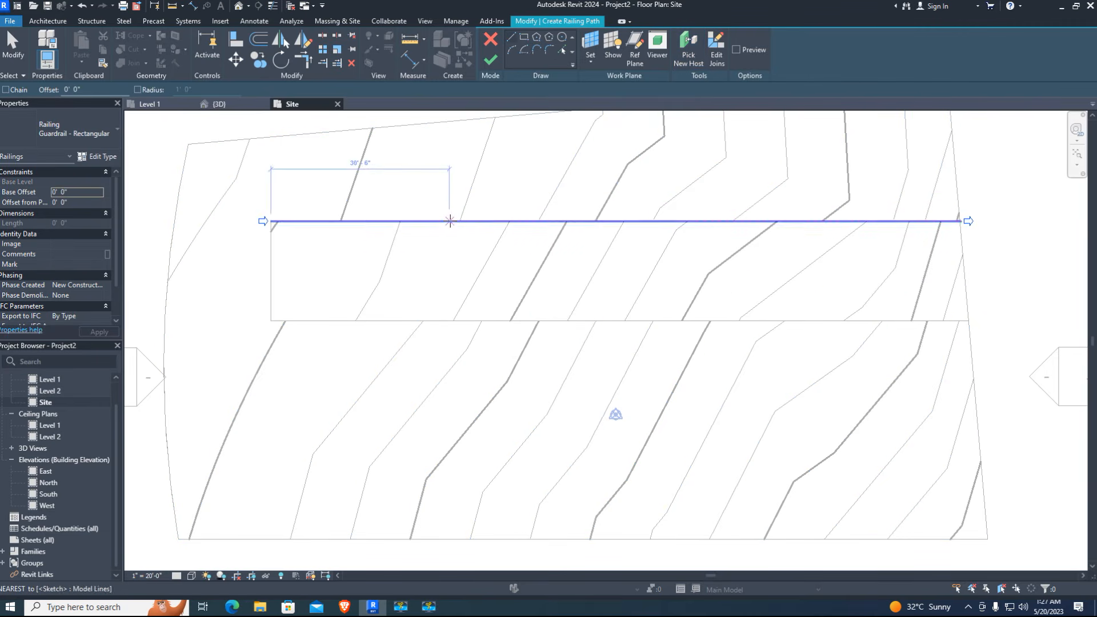
click(490, 59)
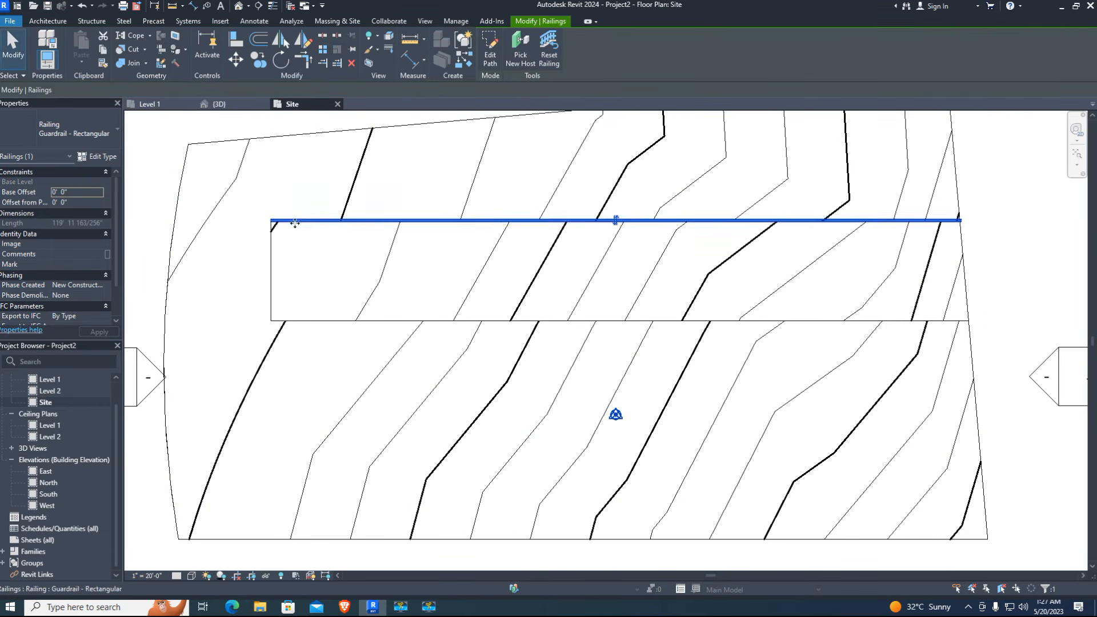
- Examine in the 3D view how the railing follows the sub-division's sloping surface
click(219, 104)
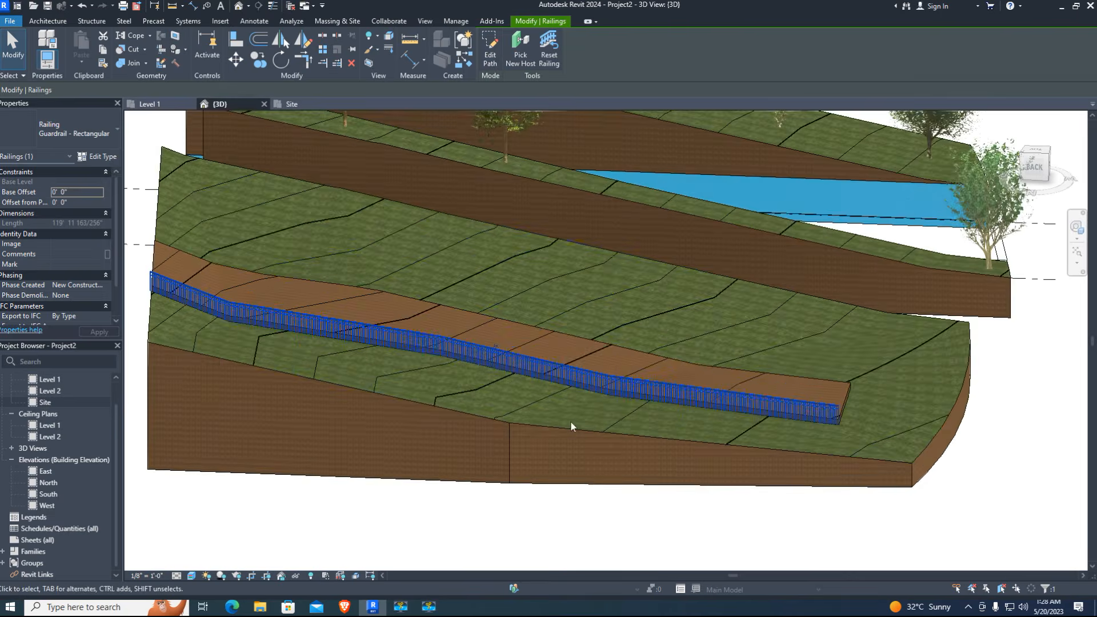
shift+middle_drag(617, 458, 343, 497)
scroll(305, 480, up, 5)
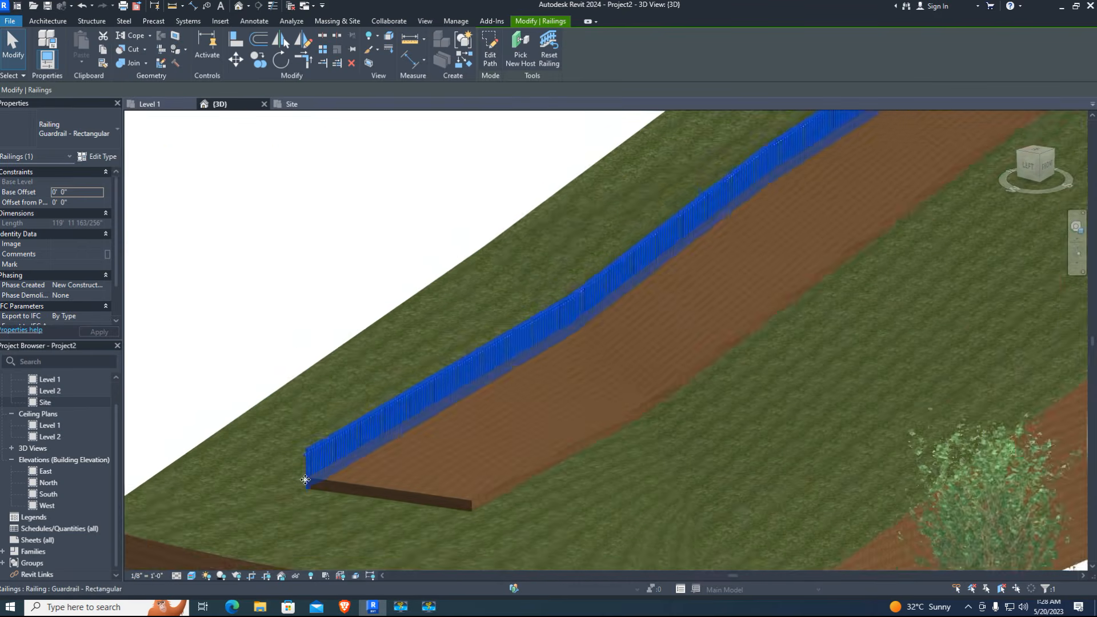
scroll(305, 480, up, 3)
scroll(538, 335, down, 5)
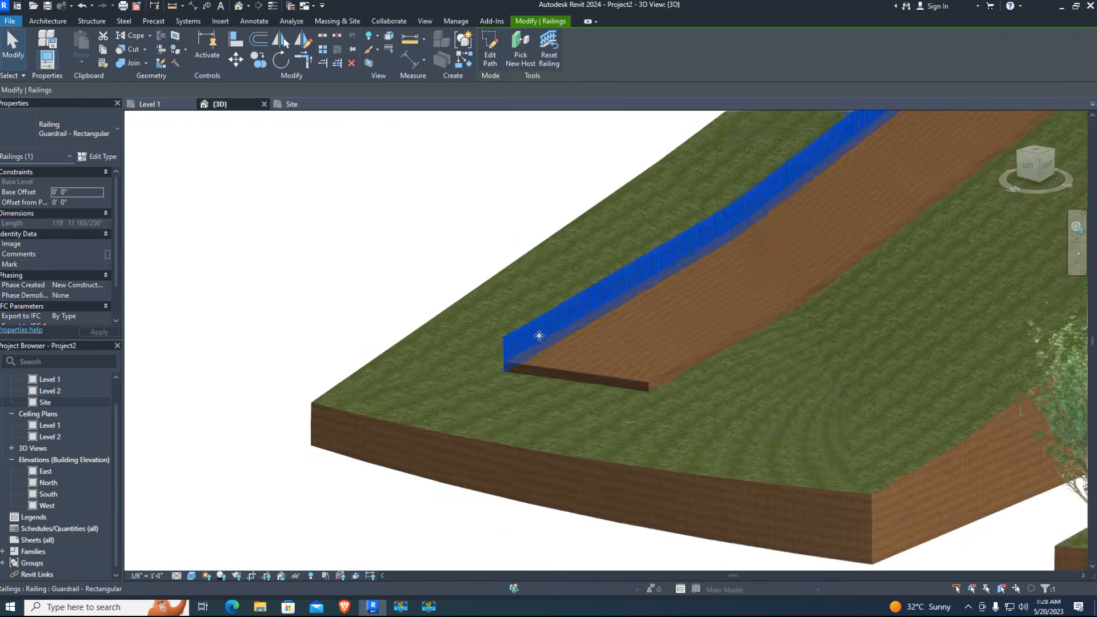
scroll(539, 336, down, 2)
click(375, 475)
scroll(746, 228, up, 3)
scroll(593, 335, up, 2)
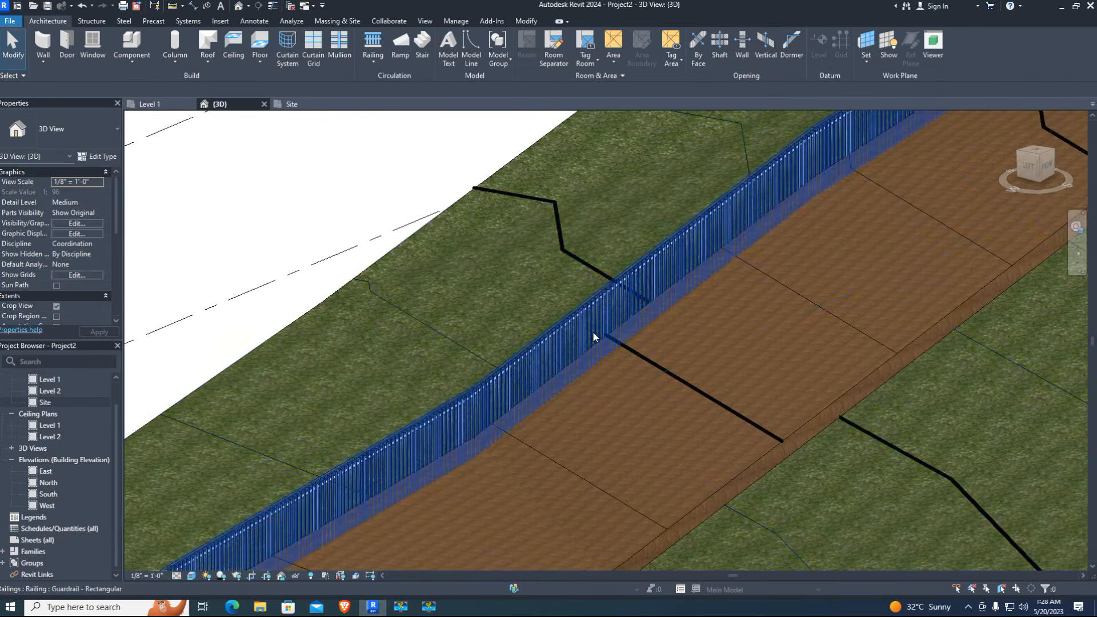
scroll(593, 334, down, 6)
scroll(700, 322, up, 3)
scroll(387, 395, up, 1)
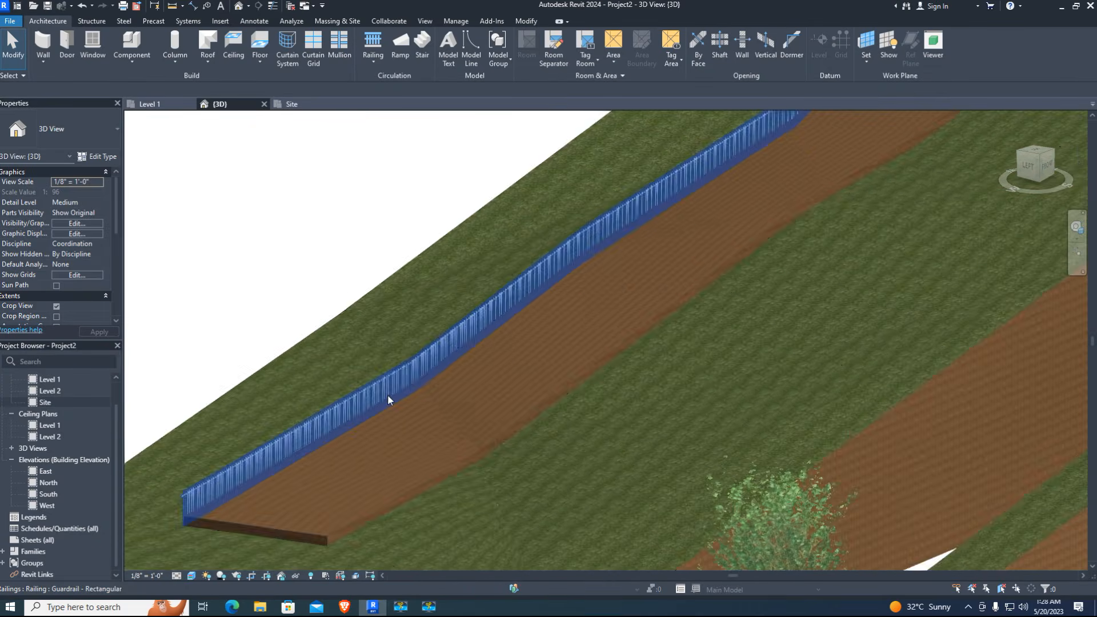
scroll(388, 395, down, 5)
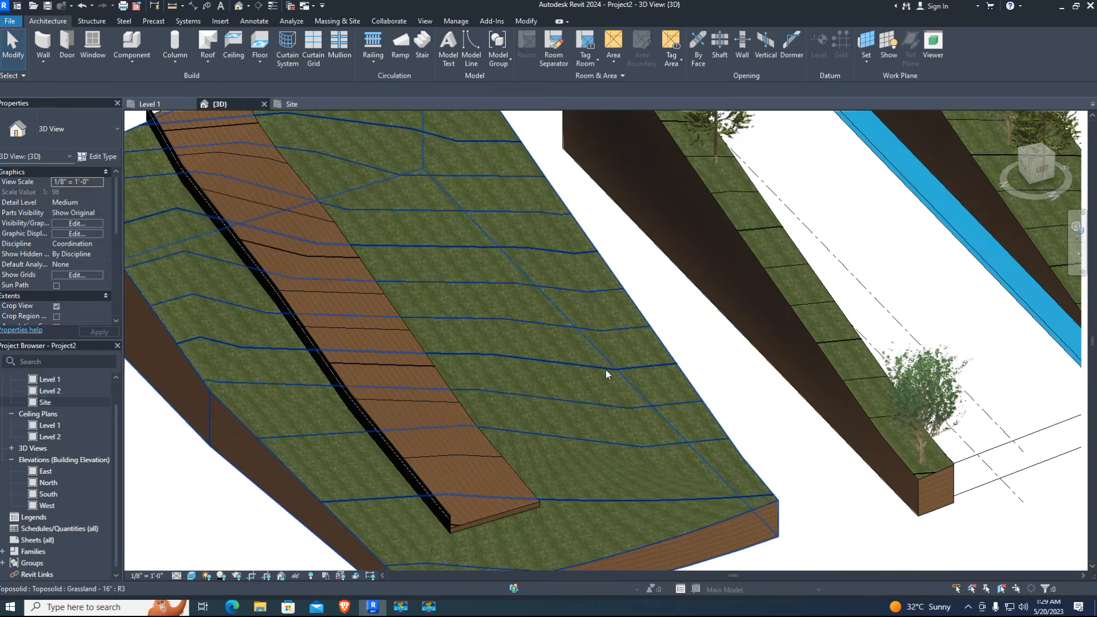
- Create a graded region from the large Grassland toposolid, copying both its internal and perimeter points, and leave shape editing
click(605, 369)
click(337, 20)
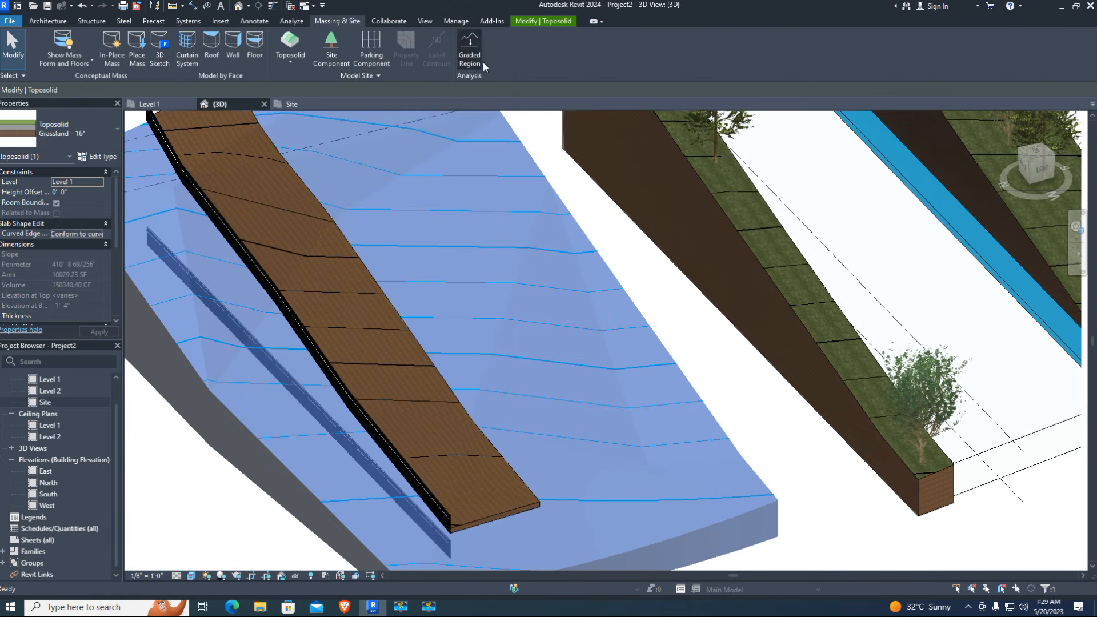
click(470, 54)
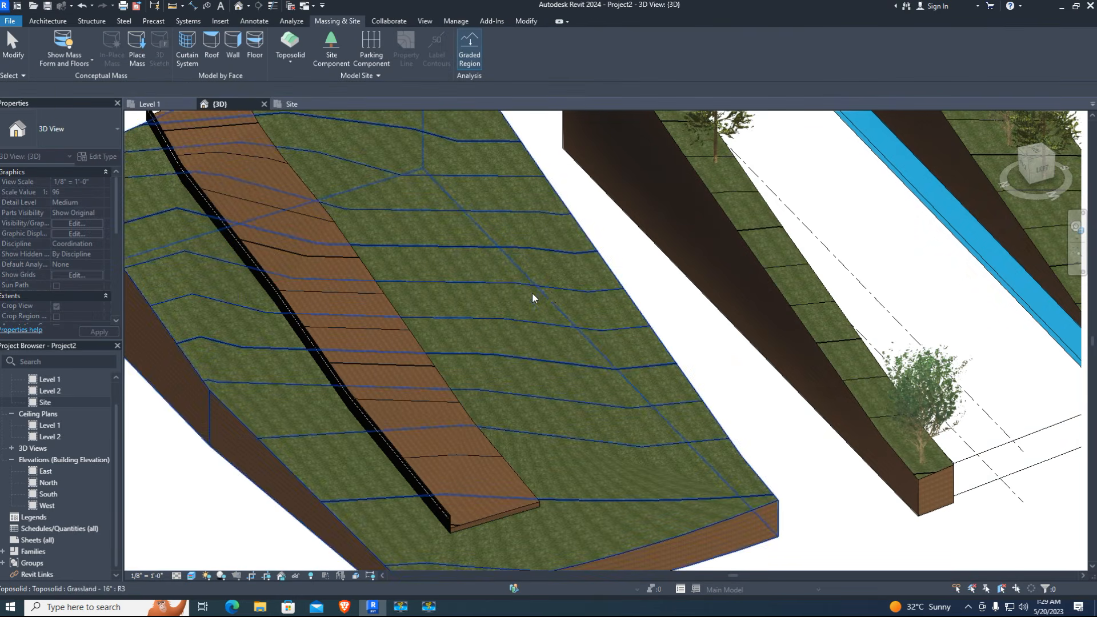
click(528, 317)
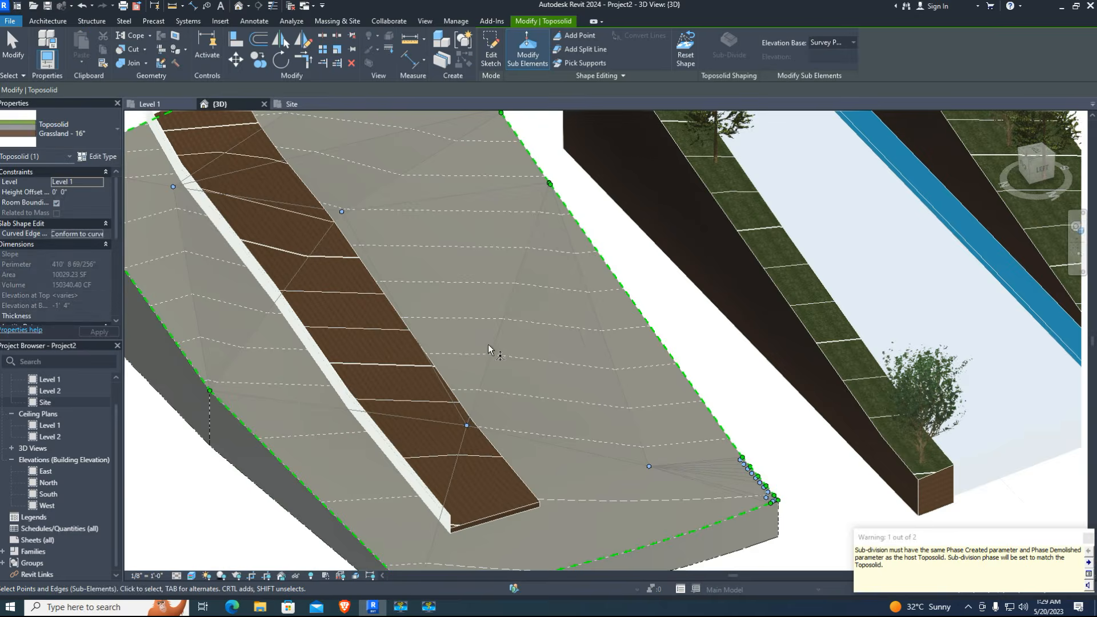
key(Escape)
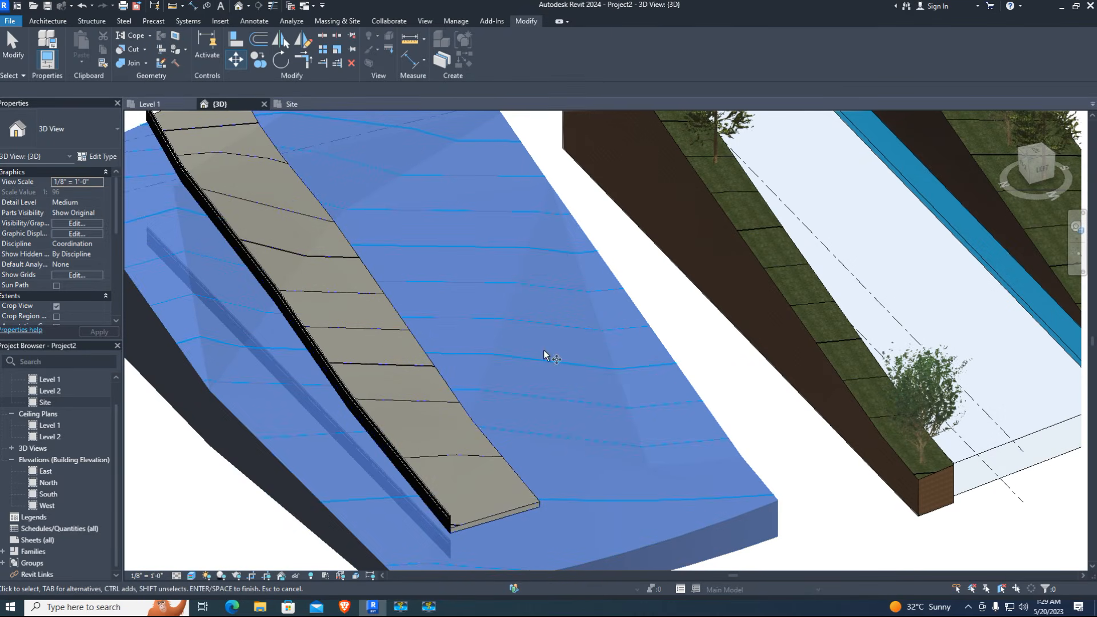
- Create a graded region of the large Grassland toposolid based on its perimeter points only
scroll(543, 354, down, 4)
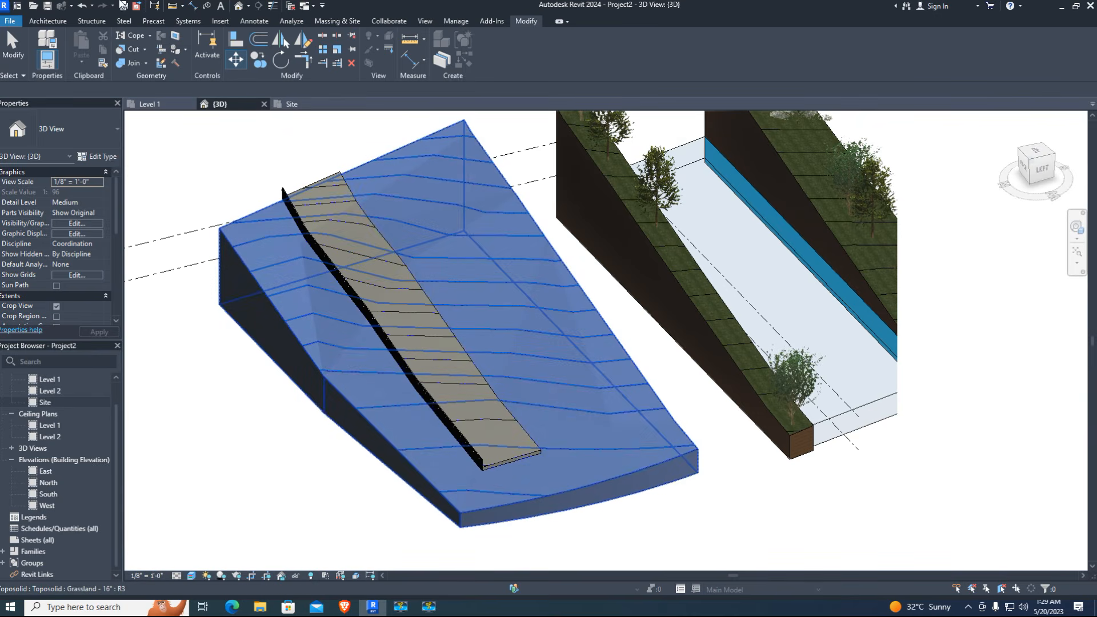
click(325, 22)
click(469, 47)
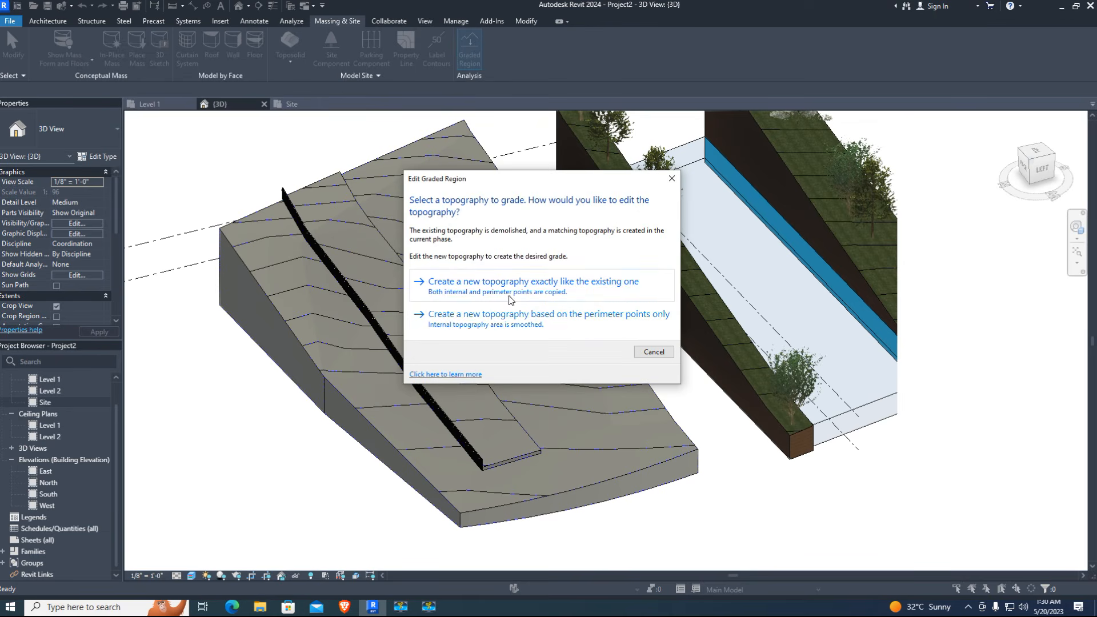
click(524, 315)
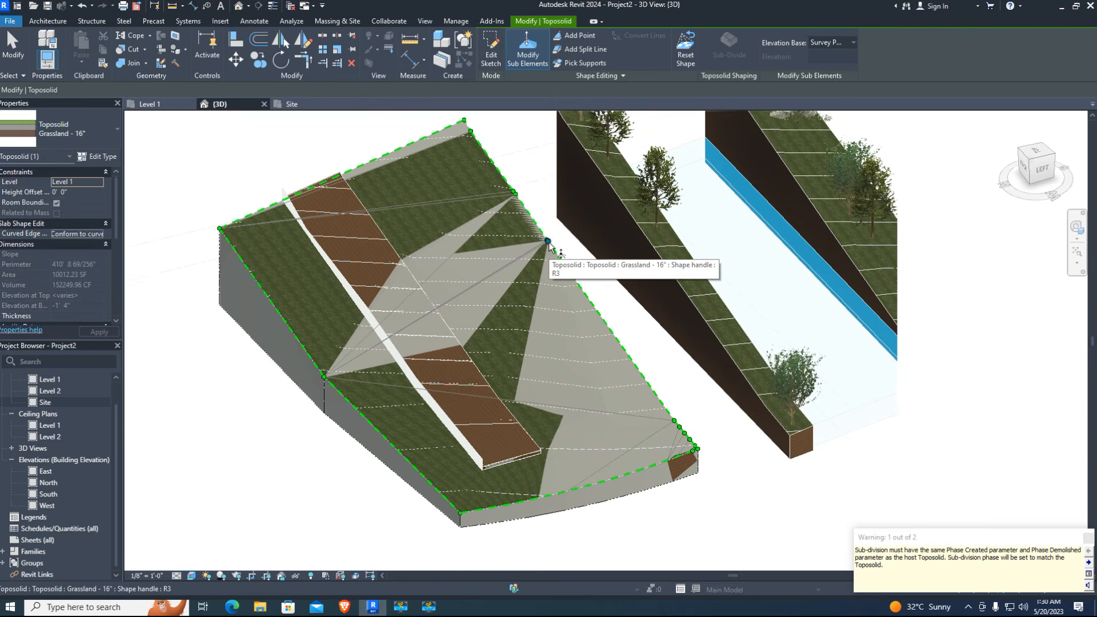
- Move two shape points on the graded toposolid's long edge facing the tree strip to new positions and end shape editing
click(548, 240)
drag(547, 241, 568, 292)
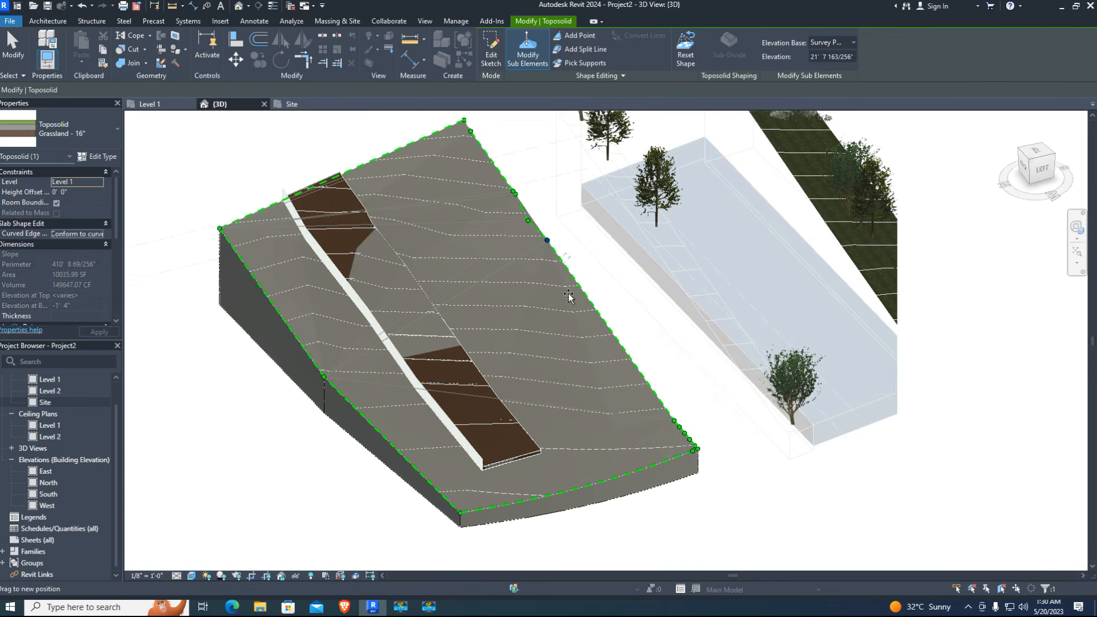
scroll(572, 300, up, 1)
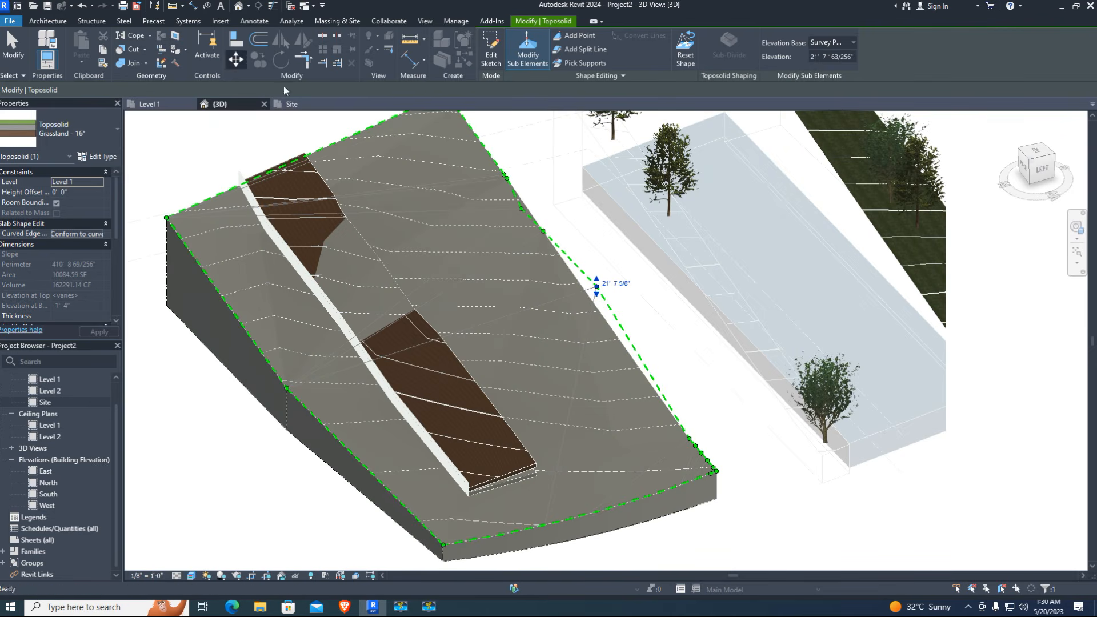
click(576, 294)
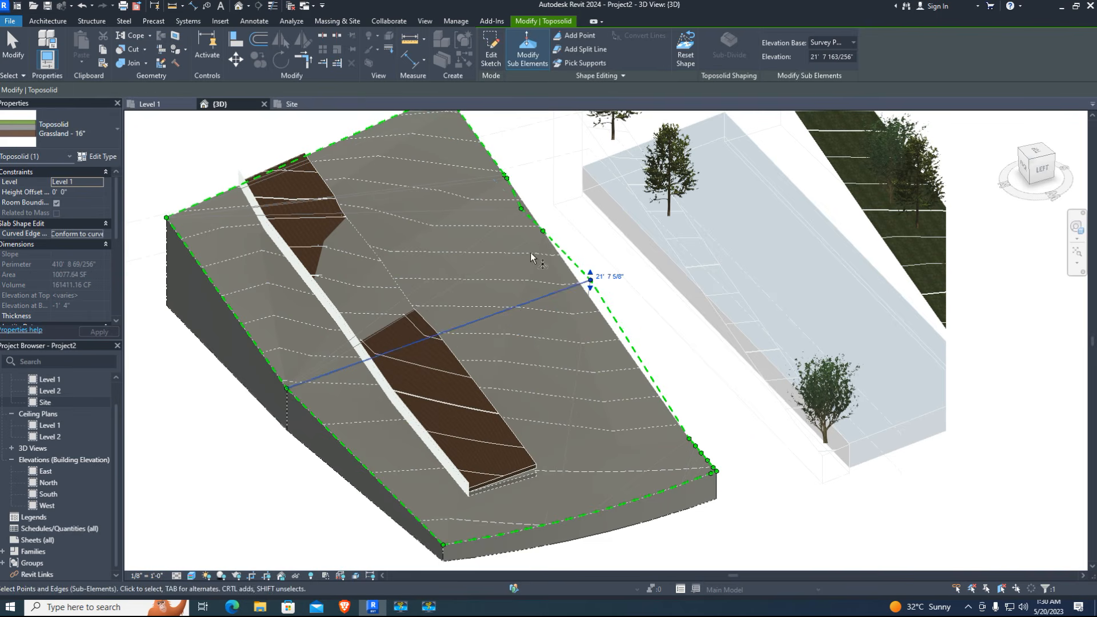
drag(480, 154, 479, 151)
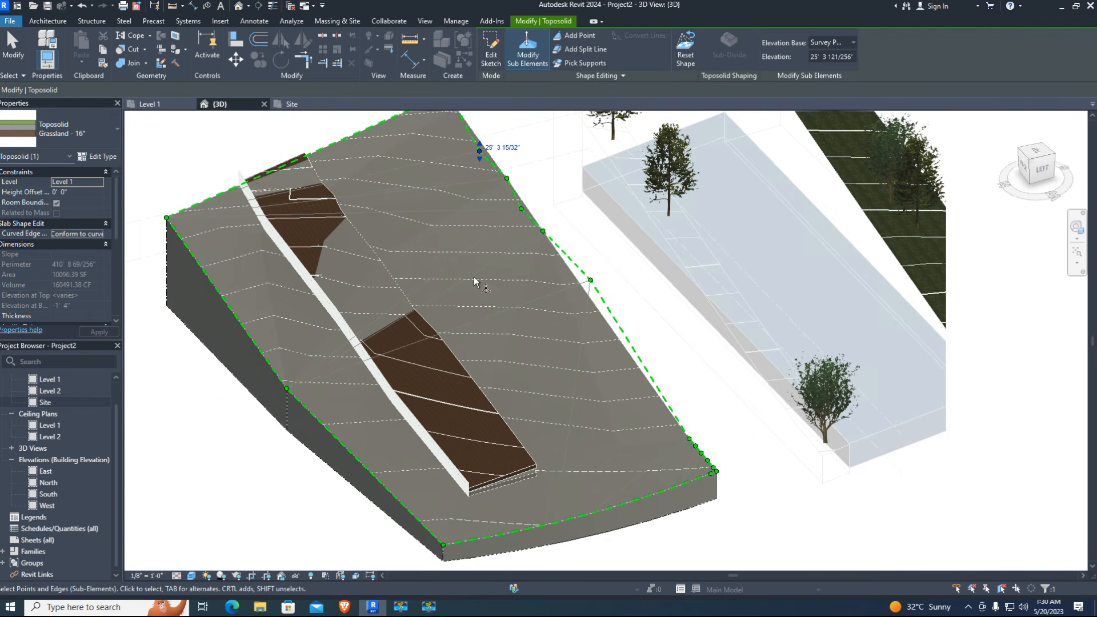
key(Escape)
key(Escape)
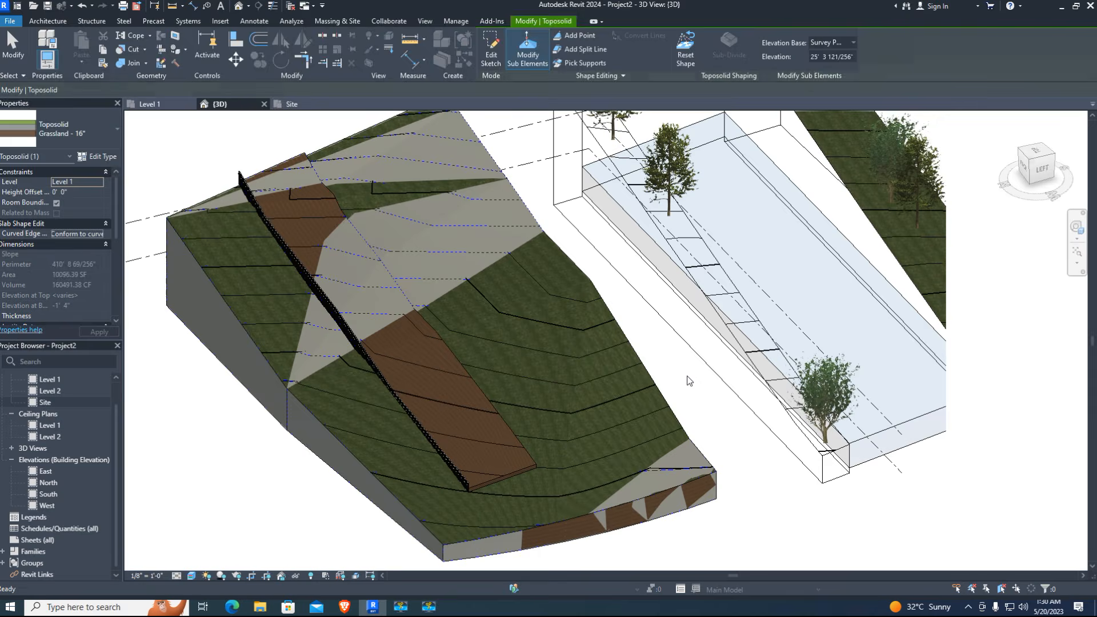
scroll(449, 224, down, 2)
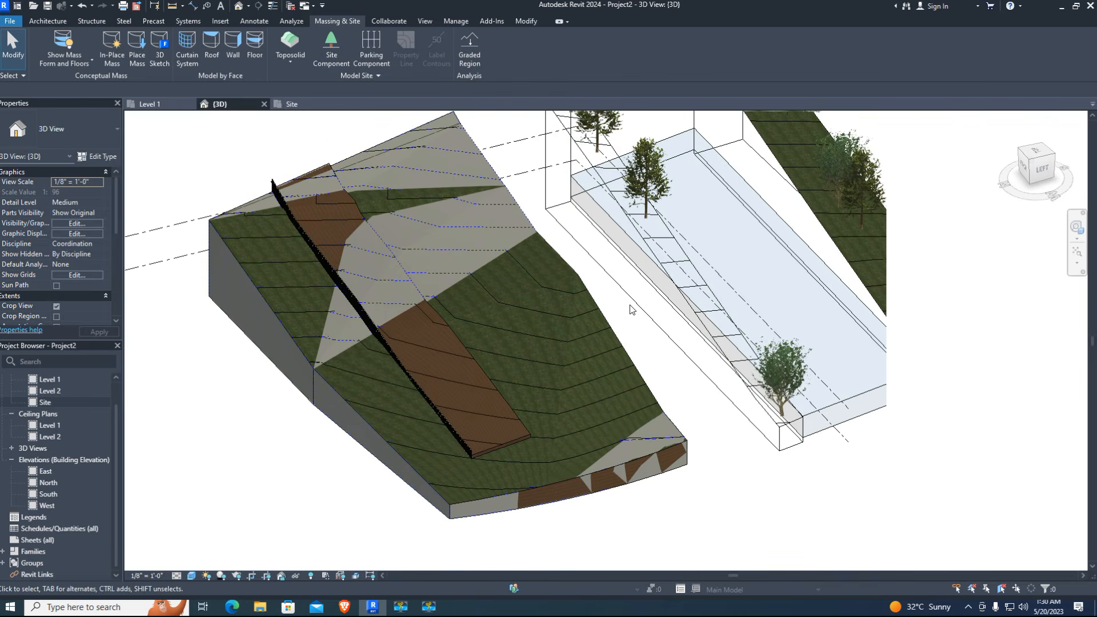
scroll(628, 312, up, 2)
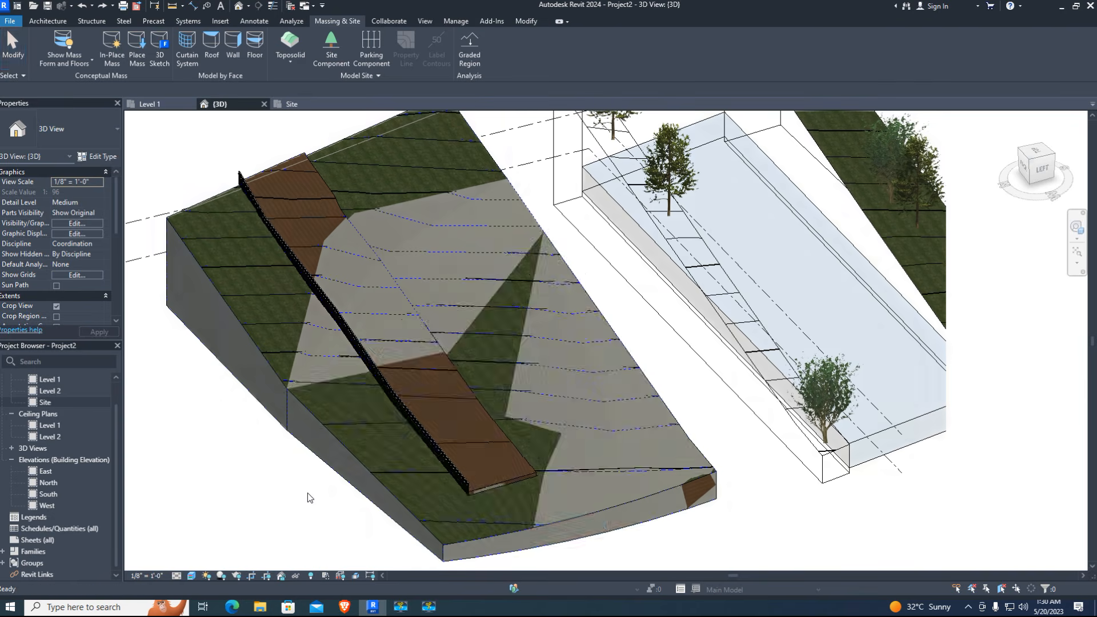
scroll(307, 492, down, 1)
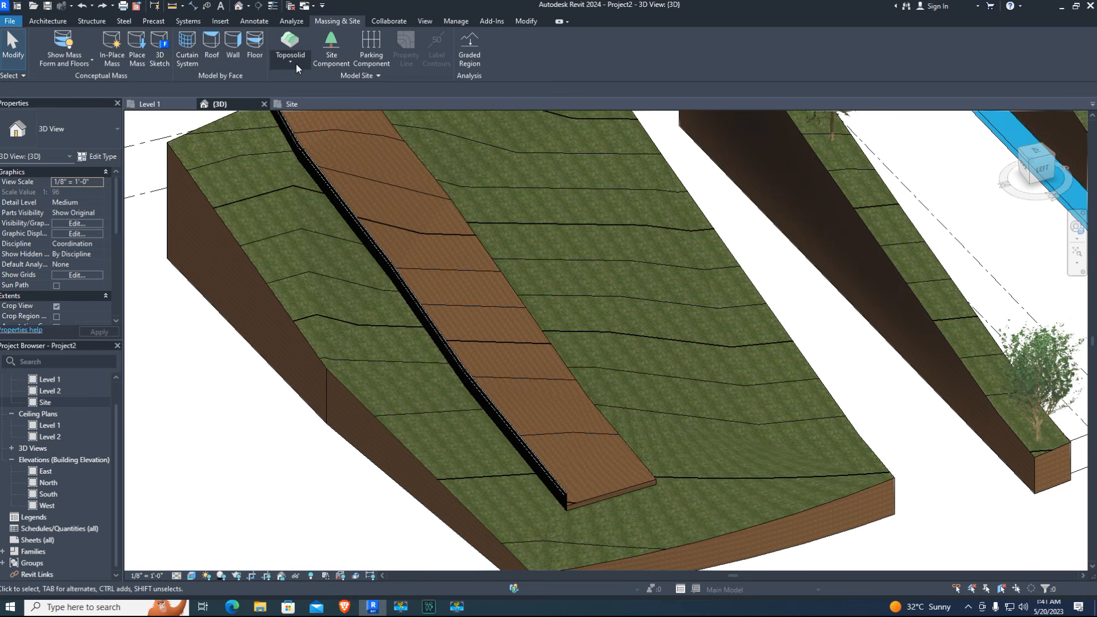
- Start creating a toposolid from an imported CSV file and browse to the Tutorial folder on the Desktop
click(296, 64)
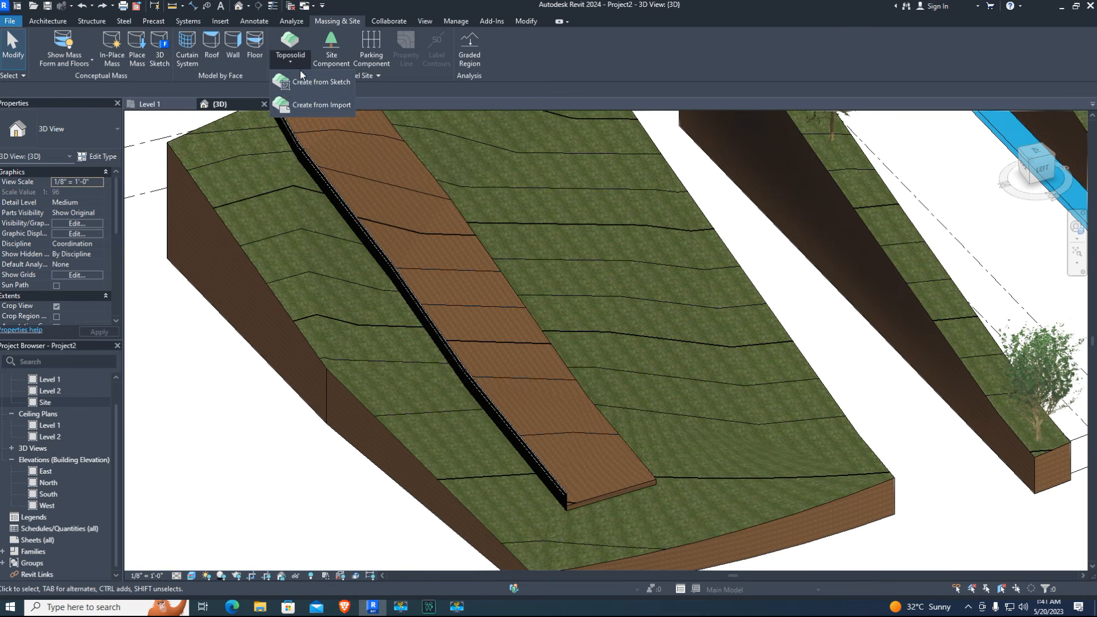
click(343, 114)
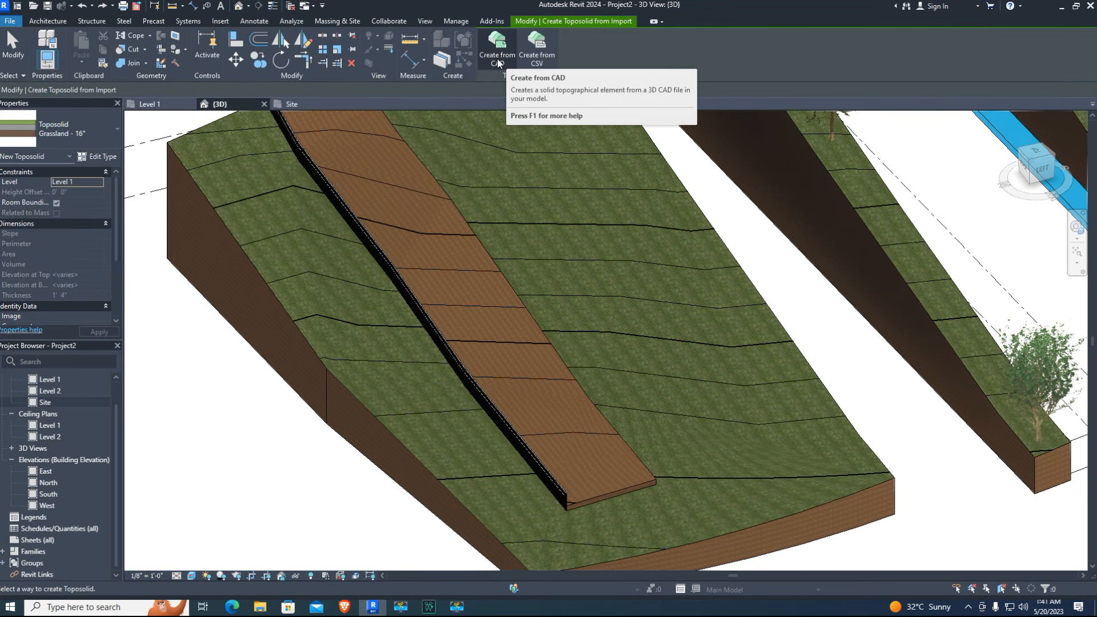
click(536, 48)
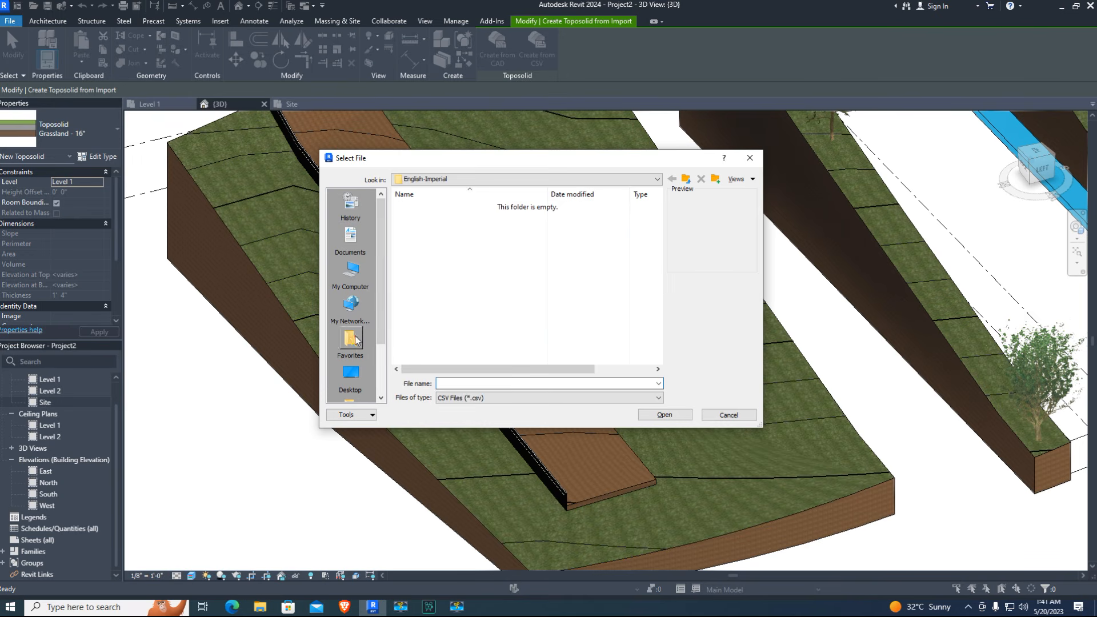
click(350, 374)
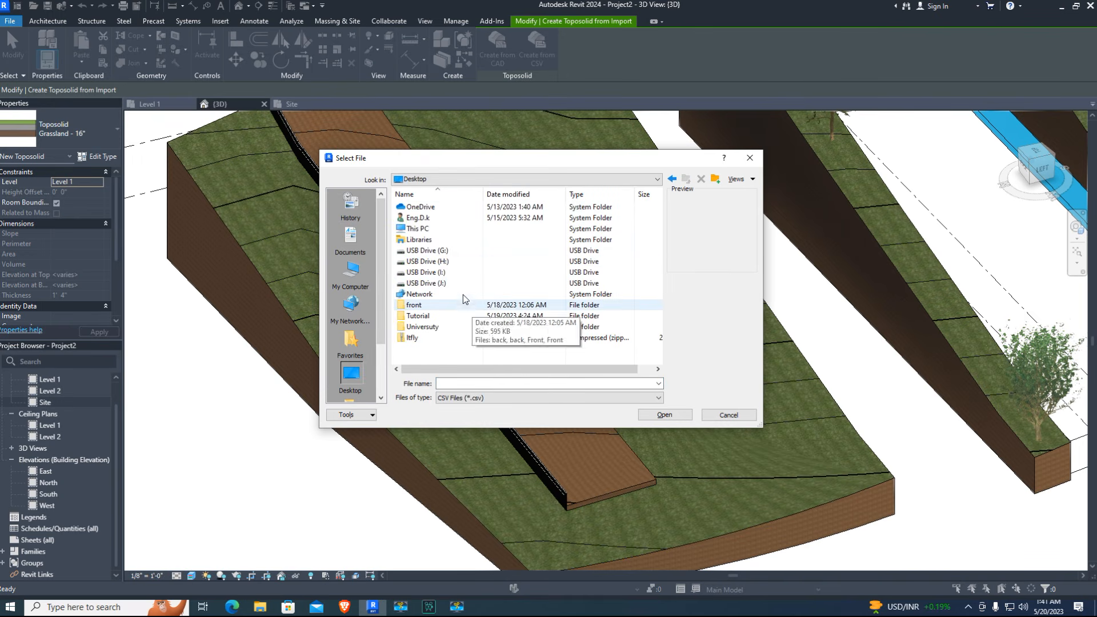
double_click(420, 315)
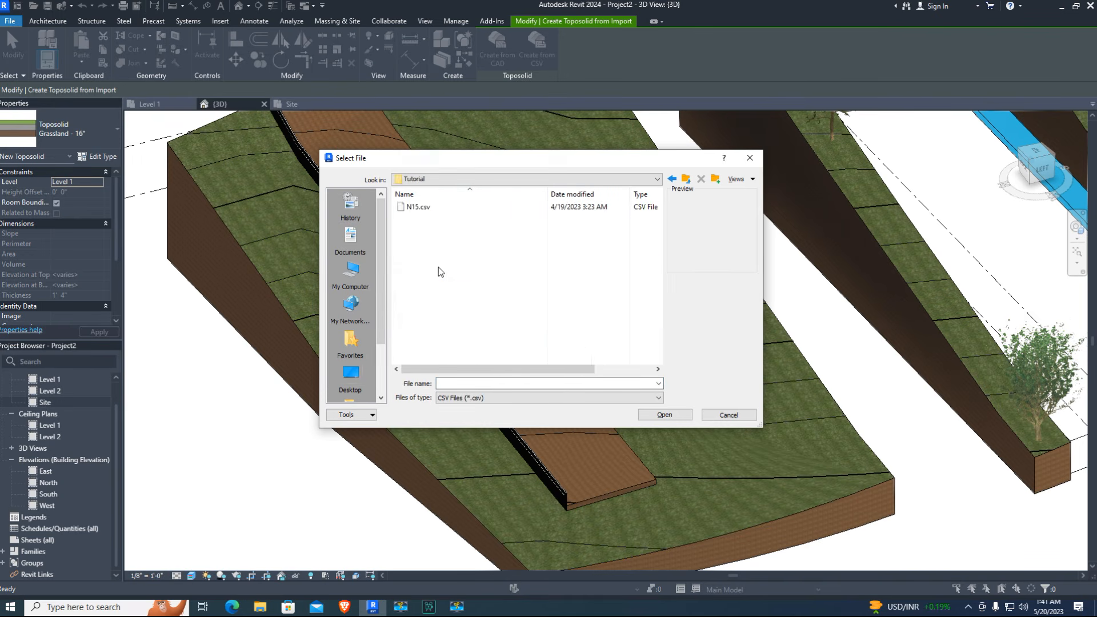